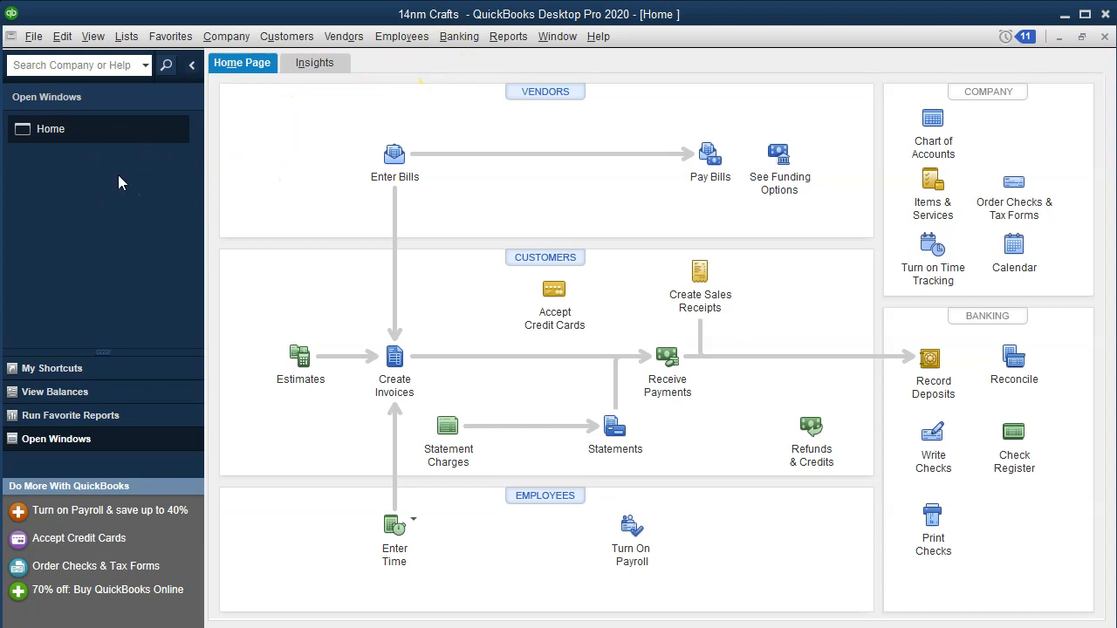
# Step: Display the list of open windows for the company file
pyautogui.click(94, 36)
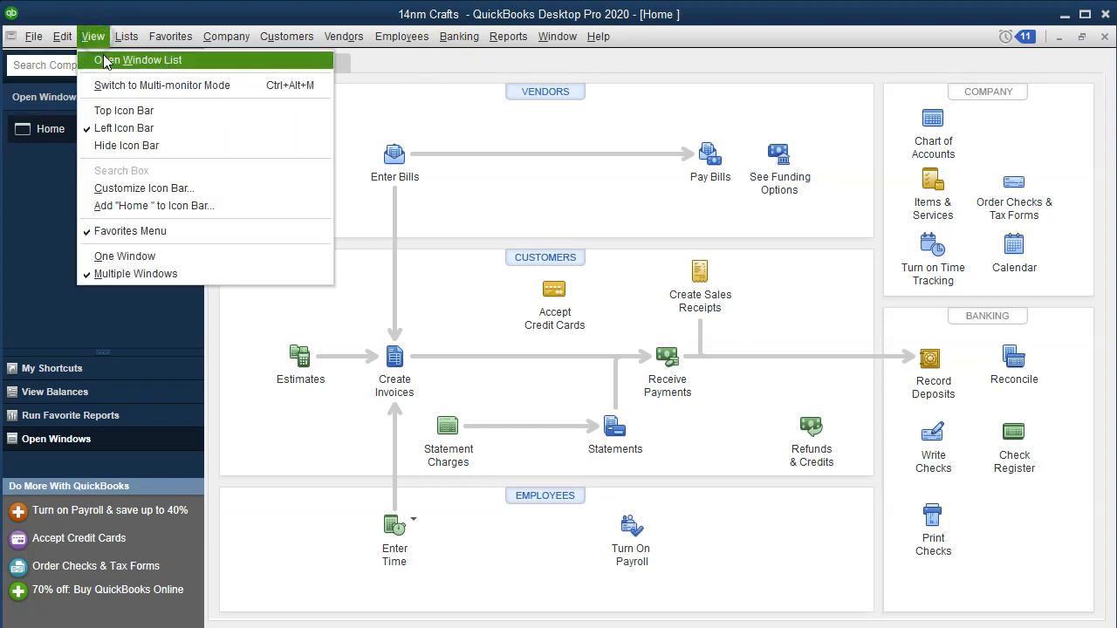
pyautogui.click(104, 60)
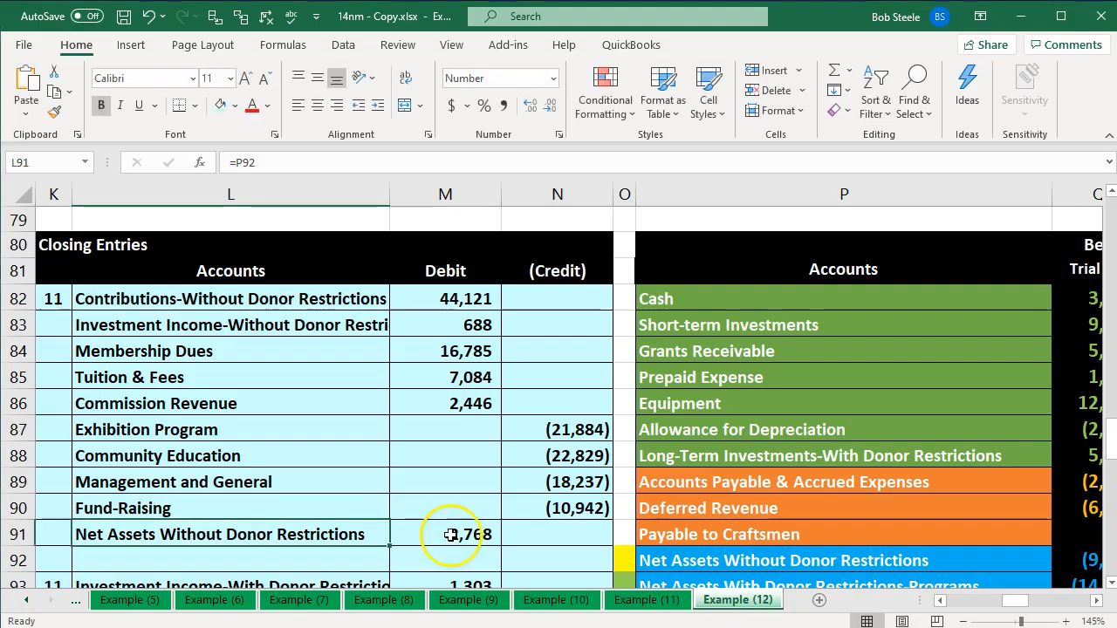
# Step: Switch to the 14nm - Copy.xlsx workbook in Excel and go to the first trial balance on the Example (12) sheet
pyautogui.click(432, 481)
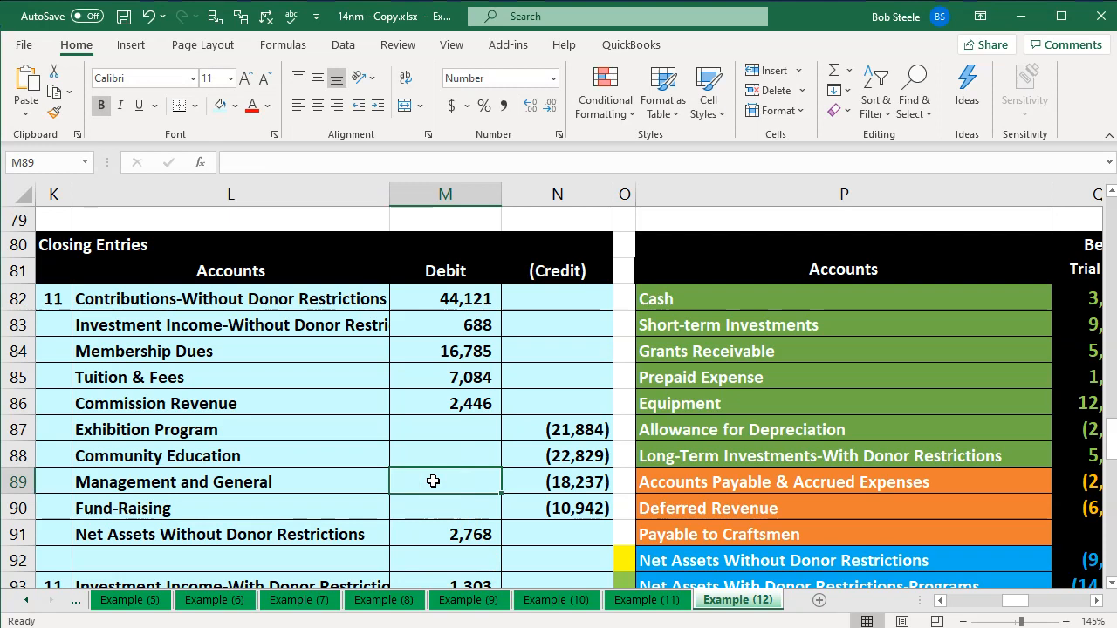
pyautogui.scroll(20, 432, 481)
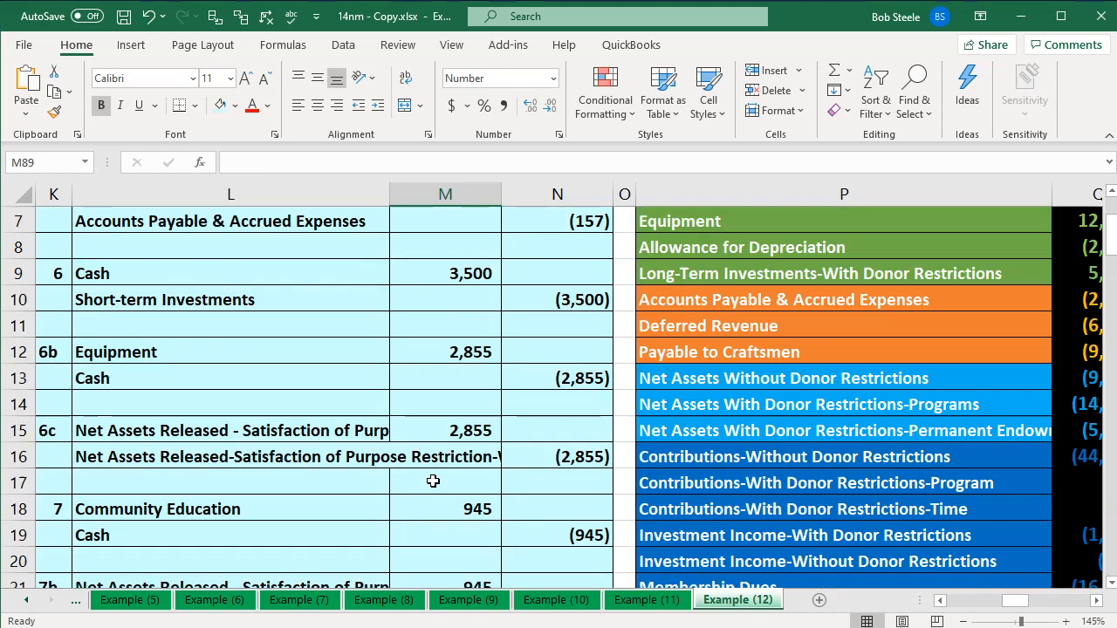
pyautogui.scroll(2, 432, 480)
pyautogui.click(473, 450)
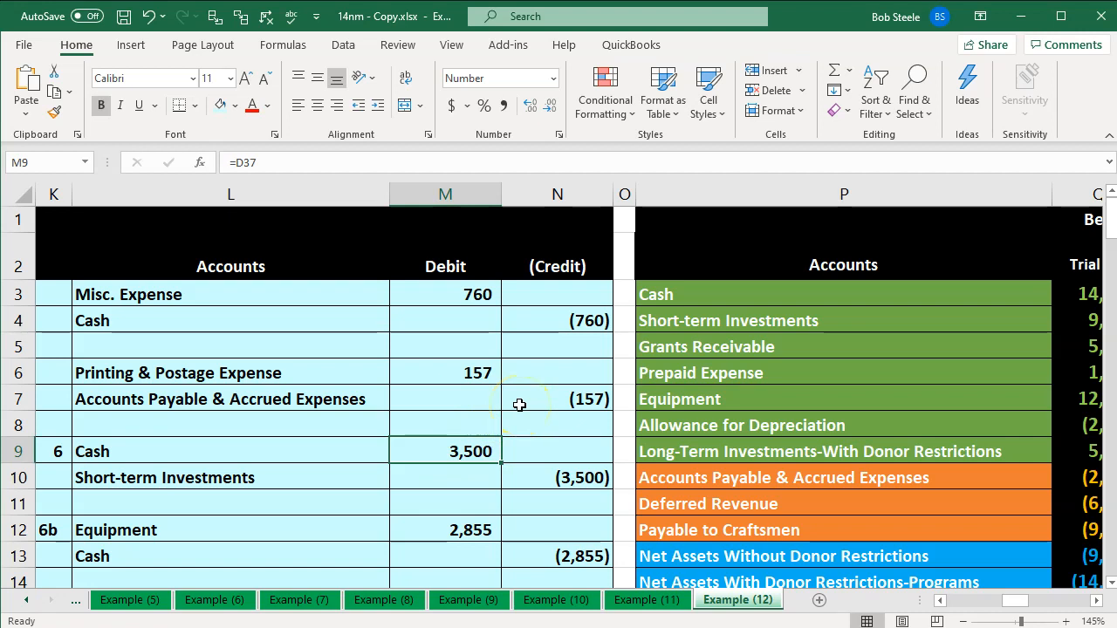
pyautogui.press('Right')
pyautogui.press('Right')
pyautogui.press('Right')
pyautogui.press('Right')
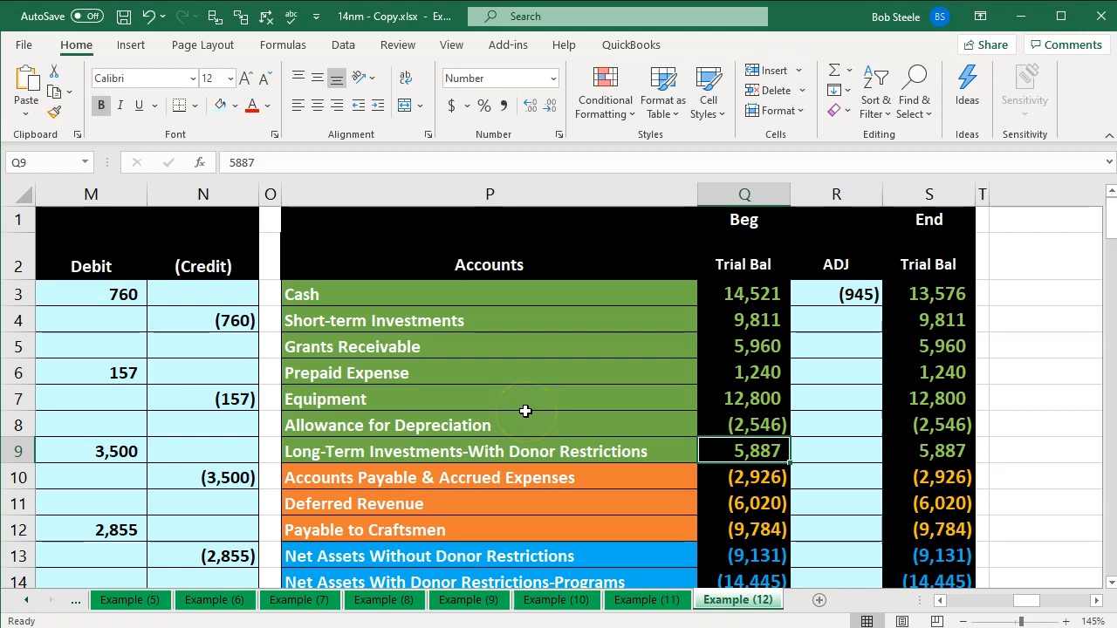
# Step: Examine the ending balances of the first two trial balances in column S, continuing down to the closing entries section
pyautogui.moveTo(935, 291); pyautogui.dragTo(920, 375)
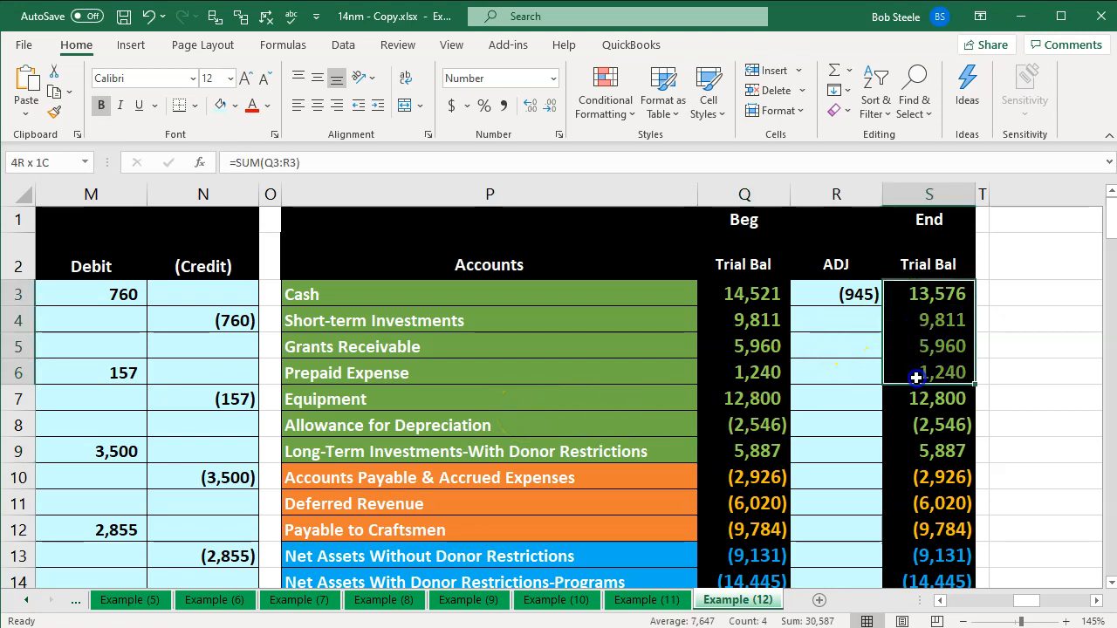
pyautogui.scroll(-2, 917, 377)
pyautogui.scroll(-3, 917, 377)
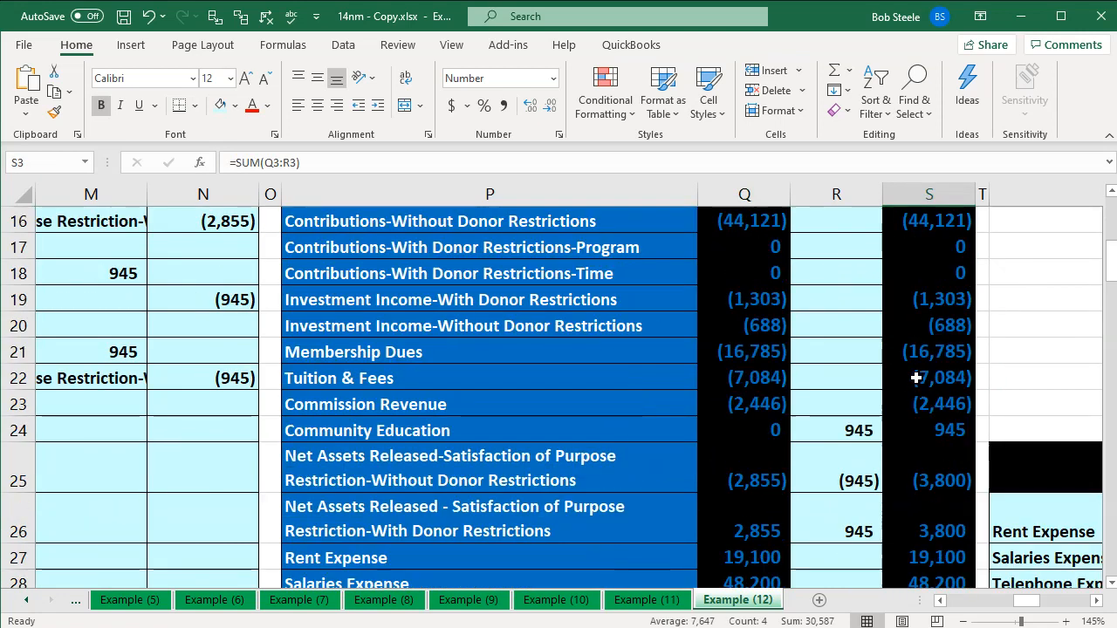
pyautogui.scroll(-4, 916, 377)
pyautogui.scroll(-6, 917, 377)
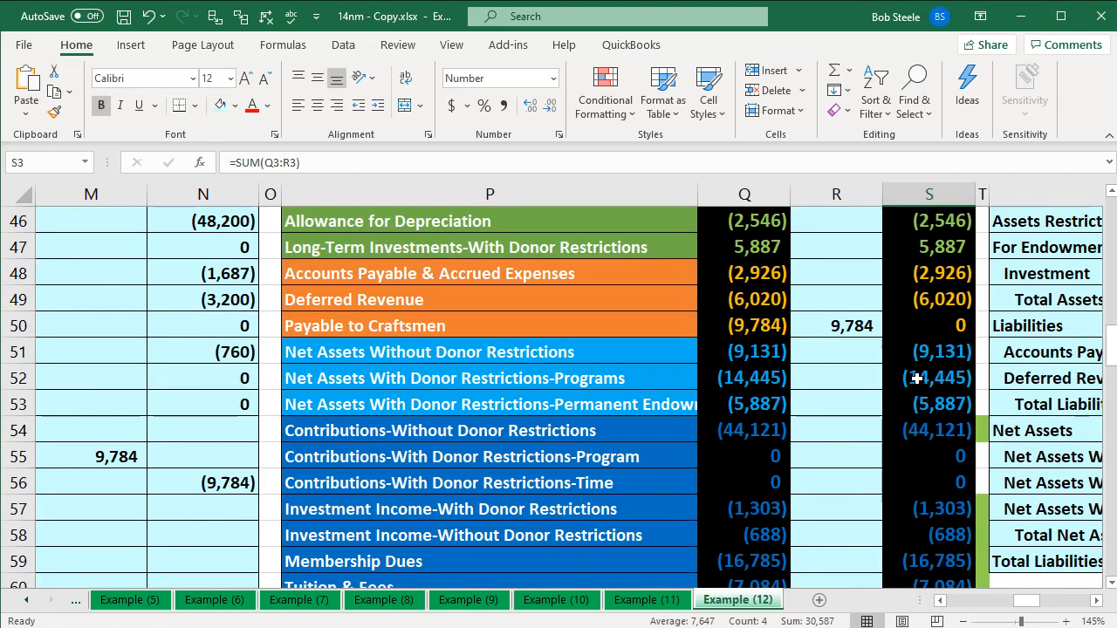
pyautogui.scroll(-1, 917, 377)
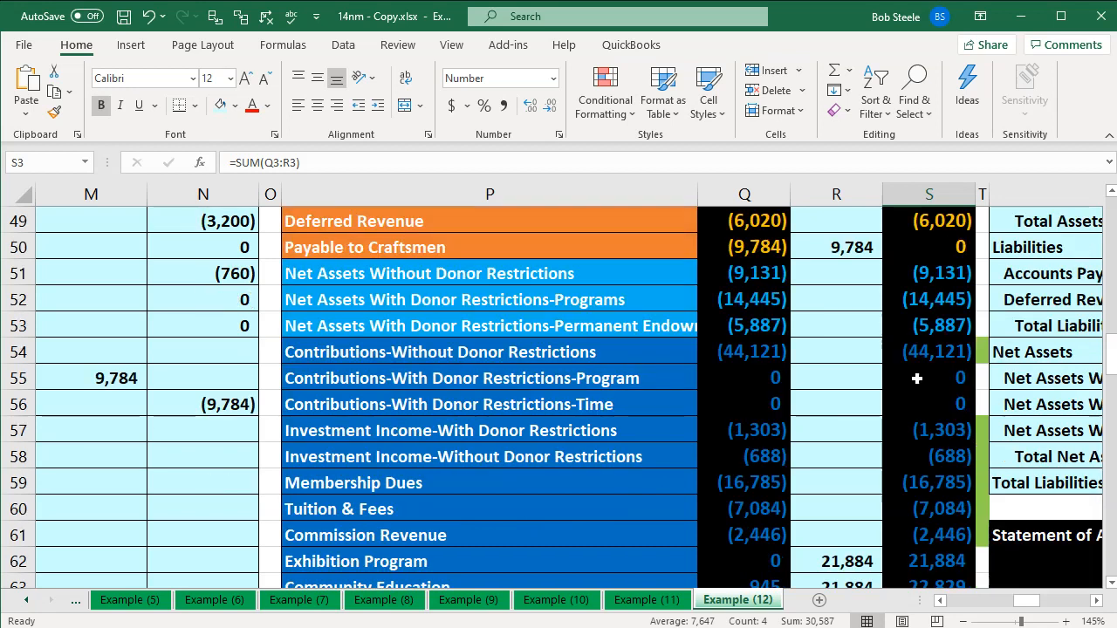
pyautogui.scroll(-1, 917, 377)
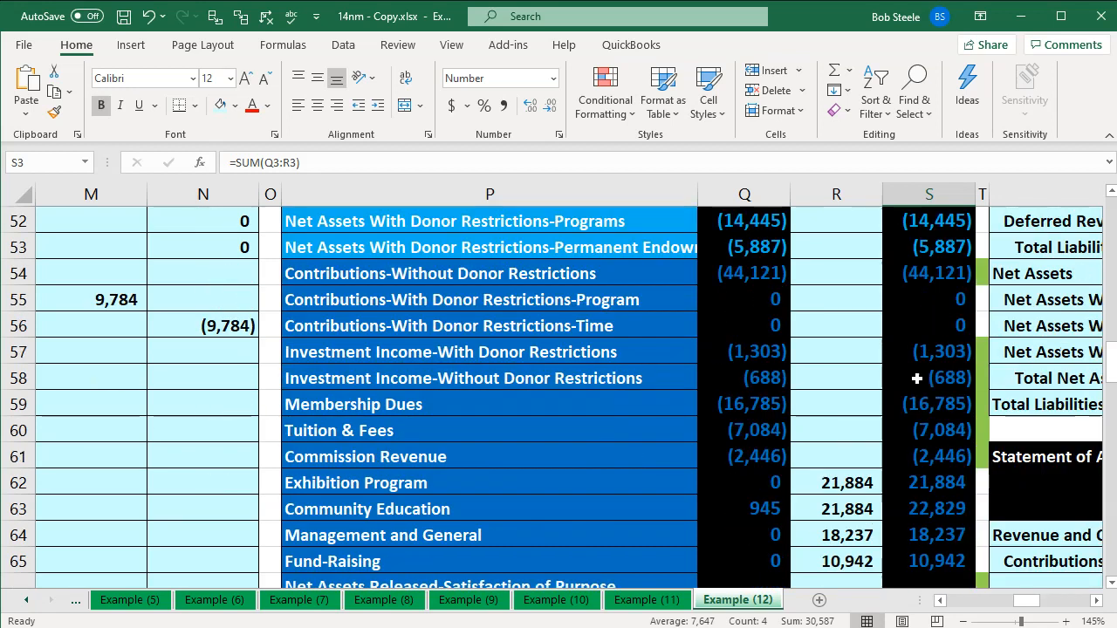
pyautogui.scroll(4, 917, 378)
pyautogui.moveTo(929, 247); pyautogui.dragTo(913, 487)
pyautogui.scroll(-4, 913, 487)
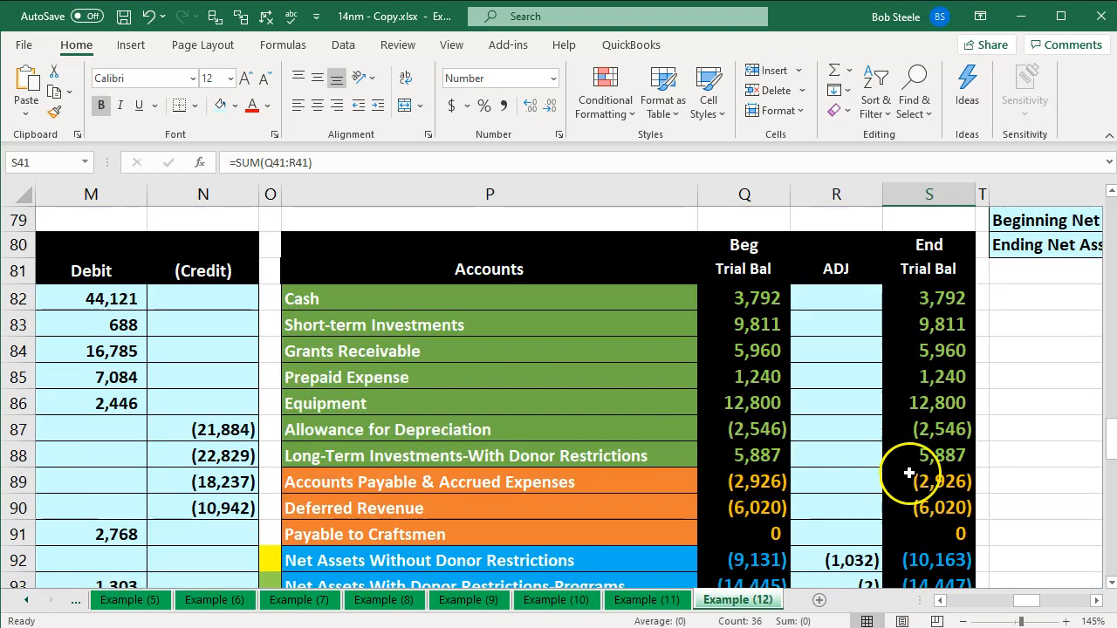
# Step: Examine the beginning balances carried into the closing trial balance and the revenue and expense accounts starting at row 95
pyautogui.click(758, 300)
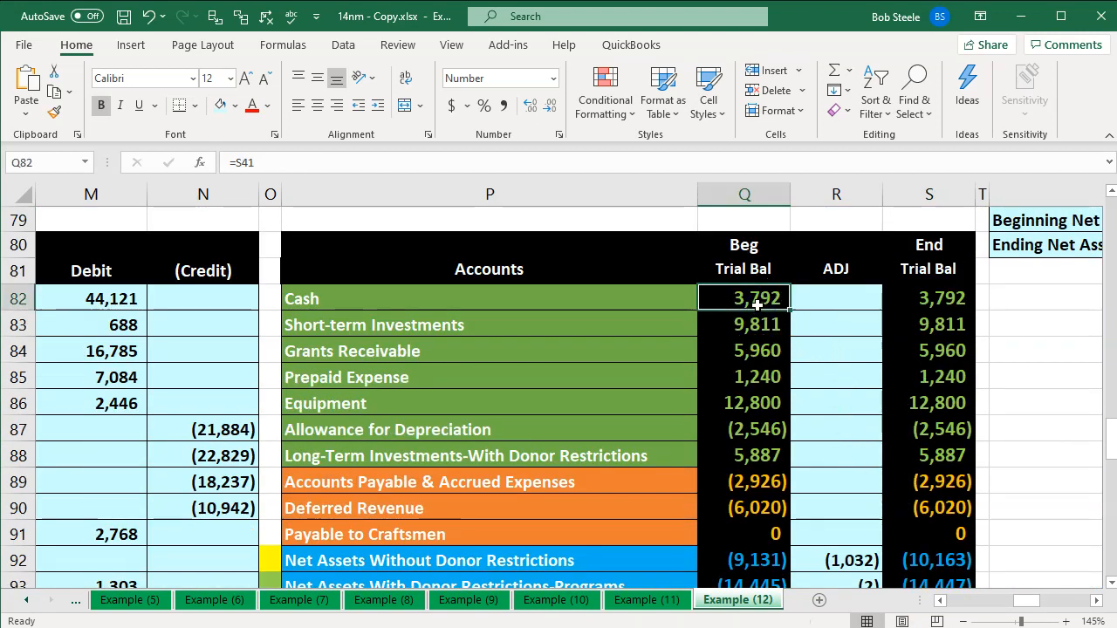
pyautogui.click(771, 294)
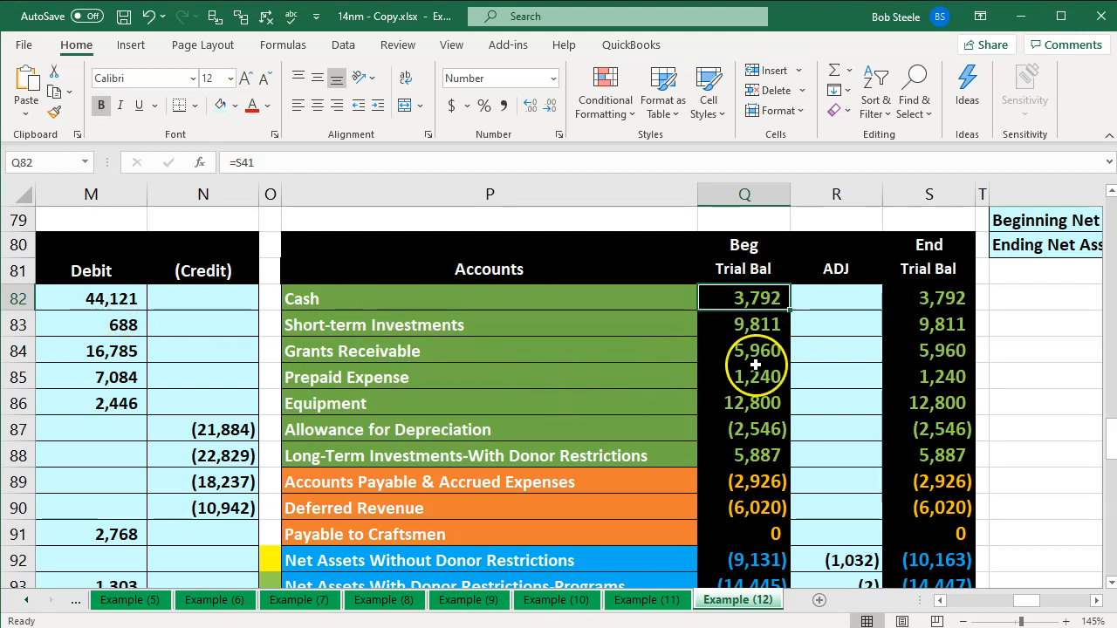
pyautogui.scroll(-1, 761, 362)
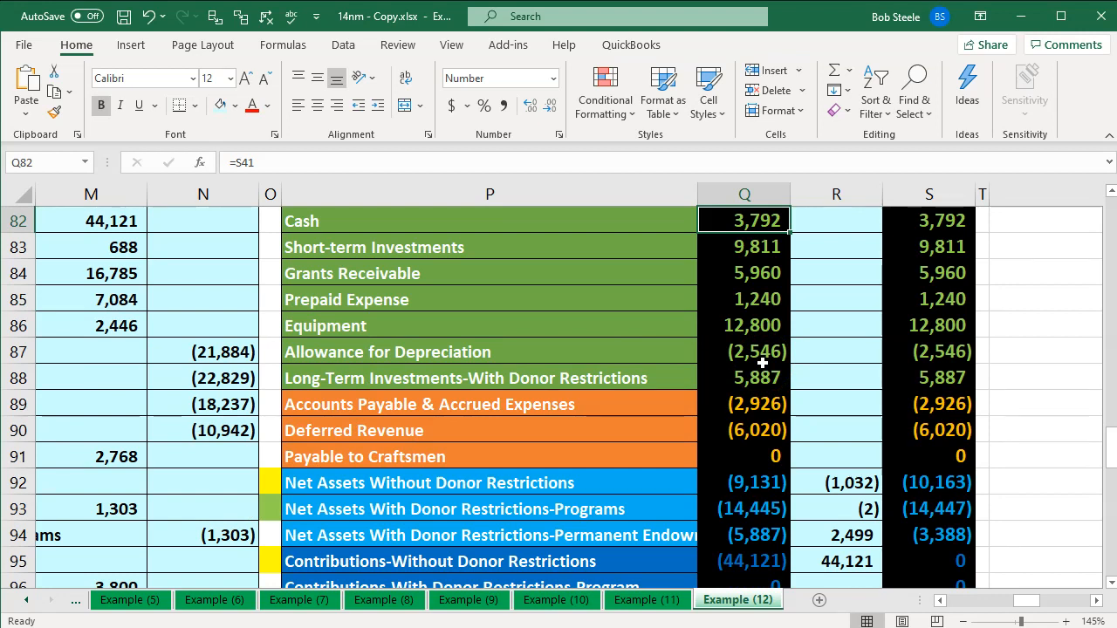
pyautogui.scroll(-3, 762, 362)
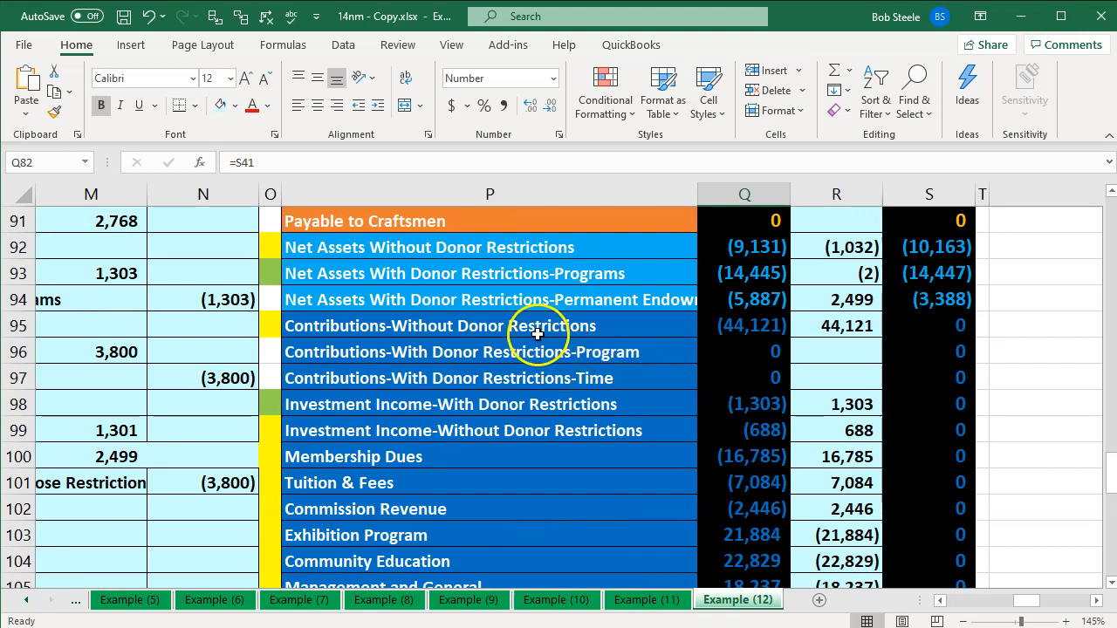
pyautogui.moveTo(529, 323); pyautogui.dragTo(535, 405)
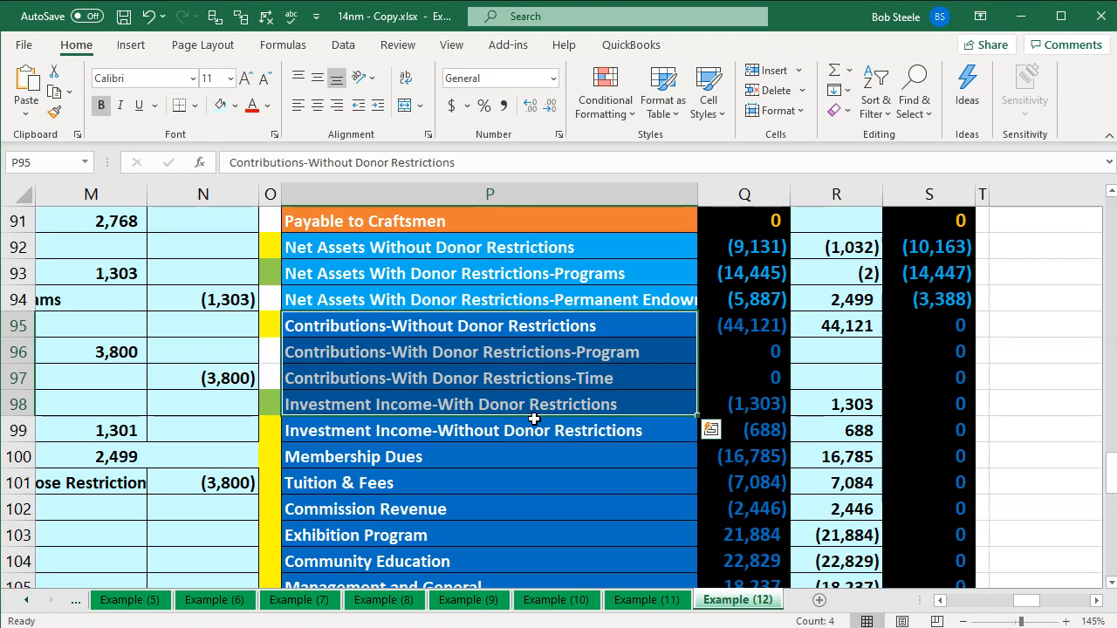
pyautogui.scroll(-1, 534, 419)
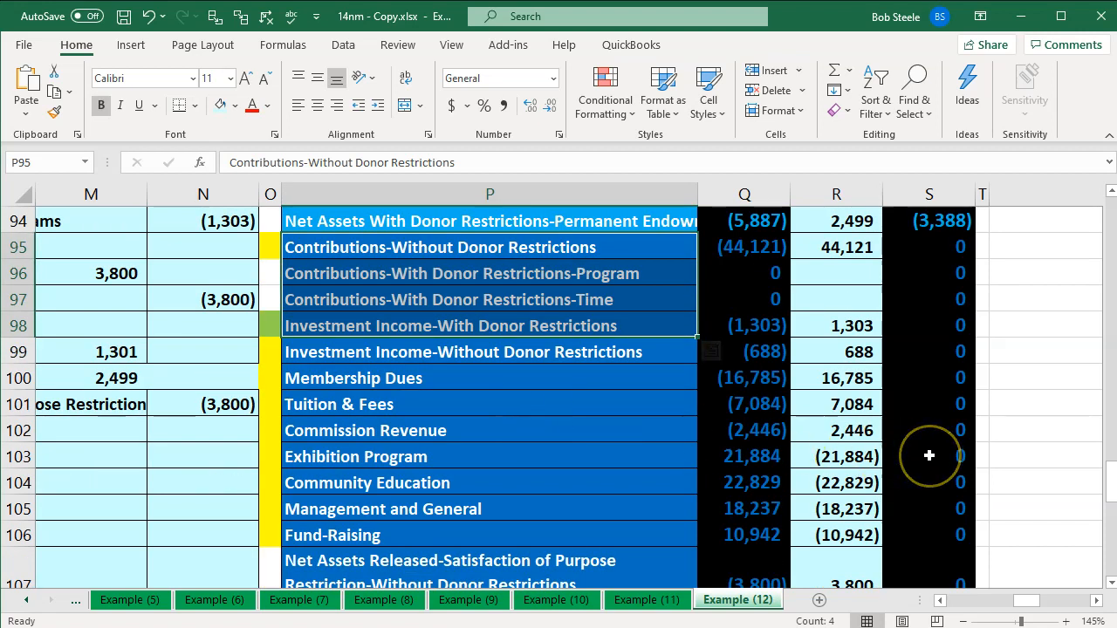
pyautogui.scroll(1, 930, 455)
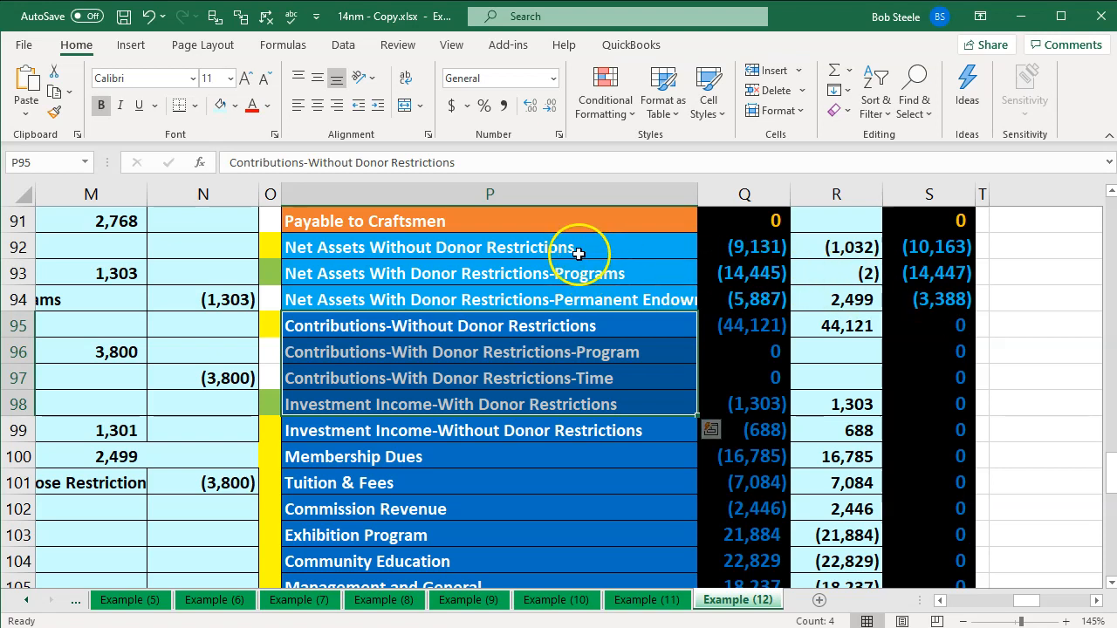
# Step: Review the net asset accounts in rows 92 to 94 against their closing entries and ending balances in S92:S94
pyautogui.click(576, 251)
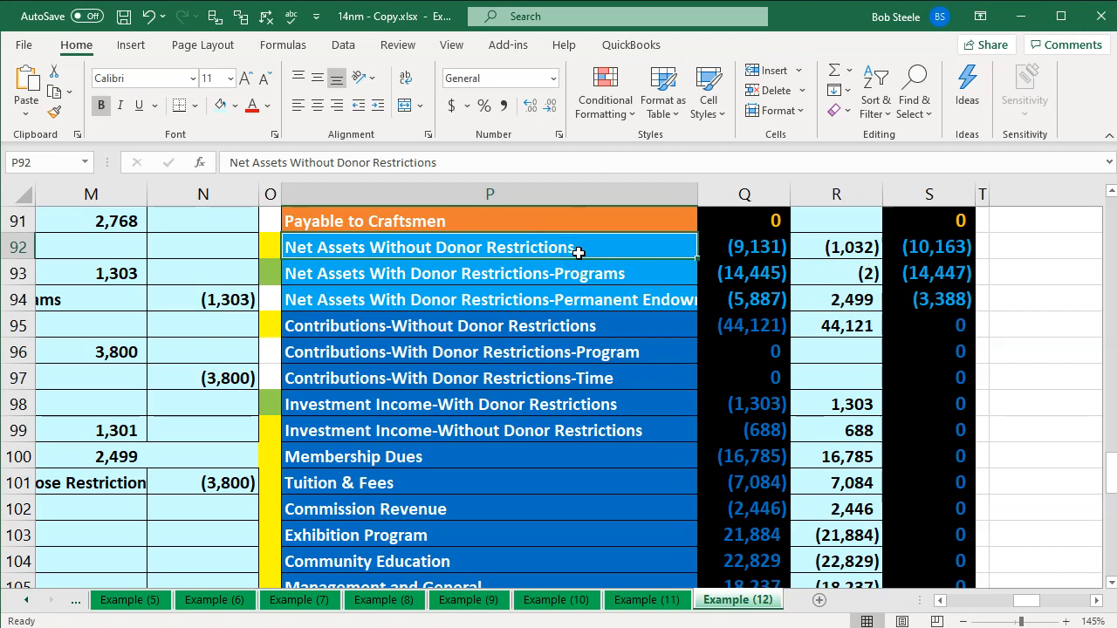
pyautogui.press('Down')
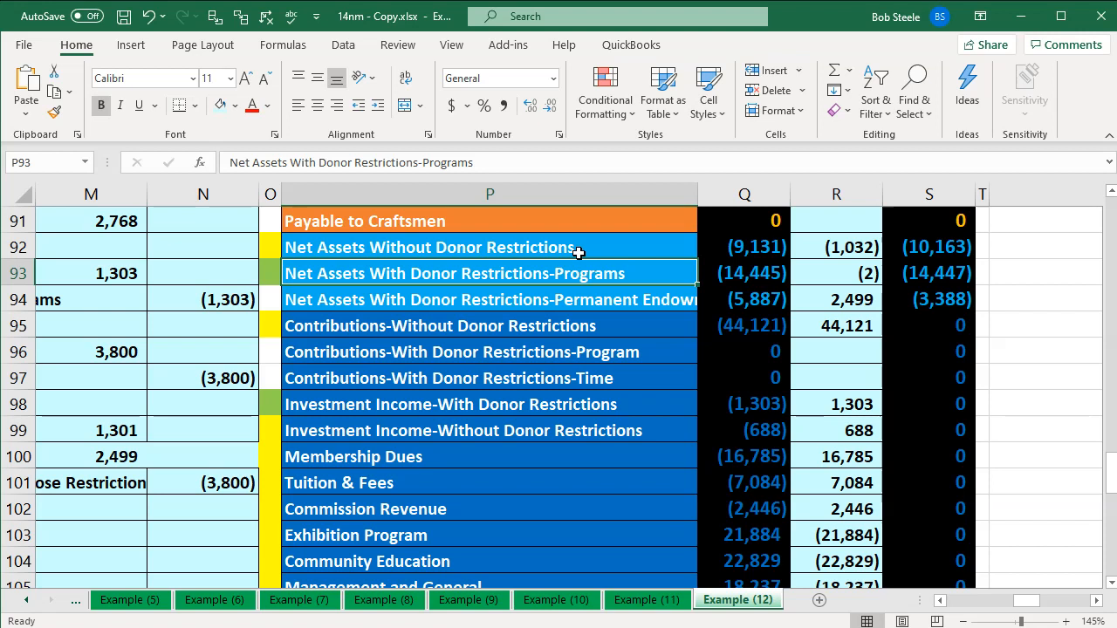
pyautogui.press('Left')
pyautogui.press('Left')
pyautogui.press('Left')
pyautogui.press('Left')
pyautogui.press('Left')
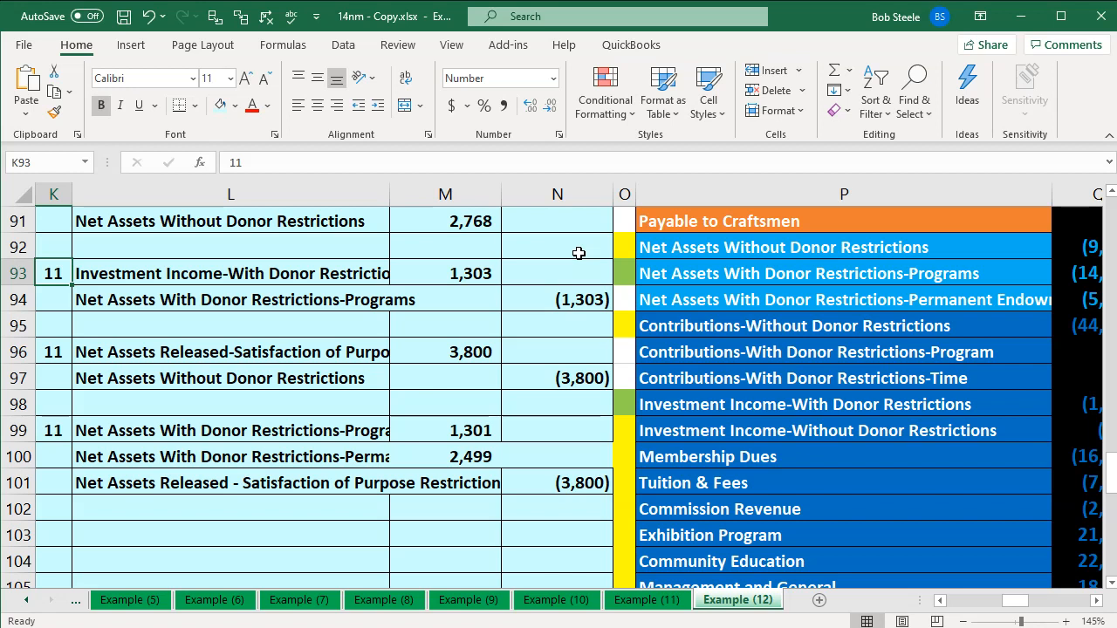
pyautogui.press('Right')
pyautogui.press('Right')
pyautogui.press('Right')
pyautogui.press('Right')
pyautogui.press('Right')
pyautogui.press('Right')
pyautogui.press('Right')
pyautogui.press('Right')
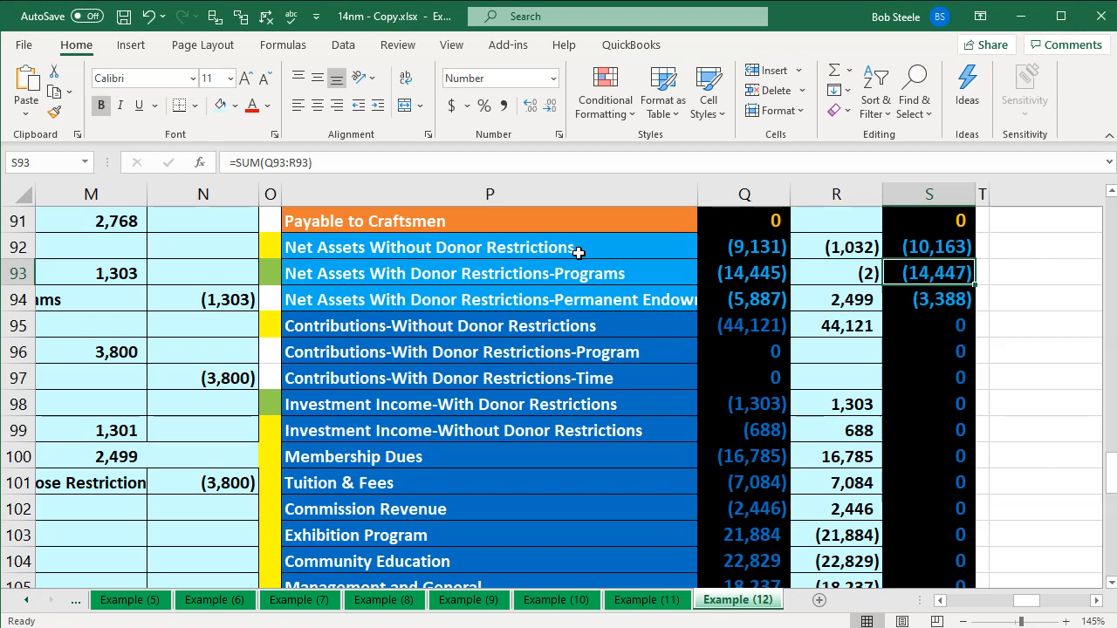
pyautogui.moveTo(901, 253); pyautogui.dragTo(916, 292)
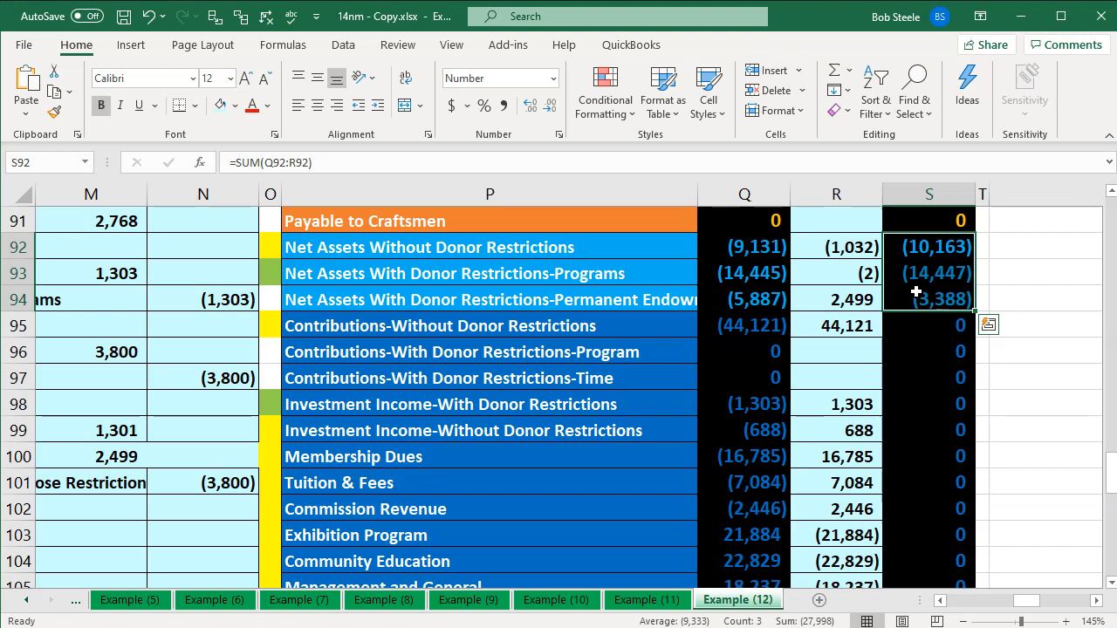
# Step: Fill the first closing entry, L82:N91, with the standard light green color
pyautogui.press('Left')
pyautogui.press('Left')
pyautogui.press('Left')
pyautogui.press('Left')
pyautogui.press('Left')
pyautogui.press('Left')
pyautogui.press('Left')
pyautogui.press('Left')
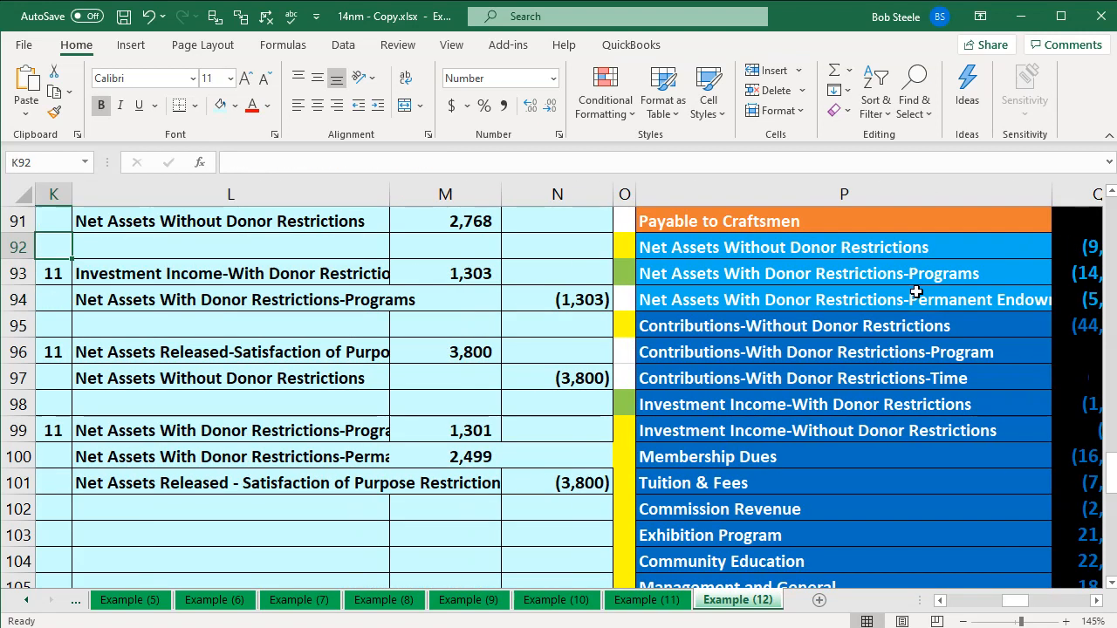
pyautogui.scroll(4, 568, 356)
pyautogui.moveTo(232, 304); pyautogui.dragTo(528, 529)
pyautogui.rightClick(369, 407)
pyautogui.click(455, 460)
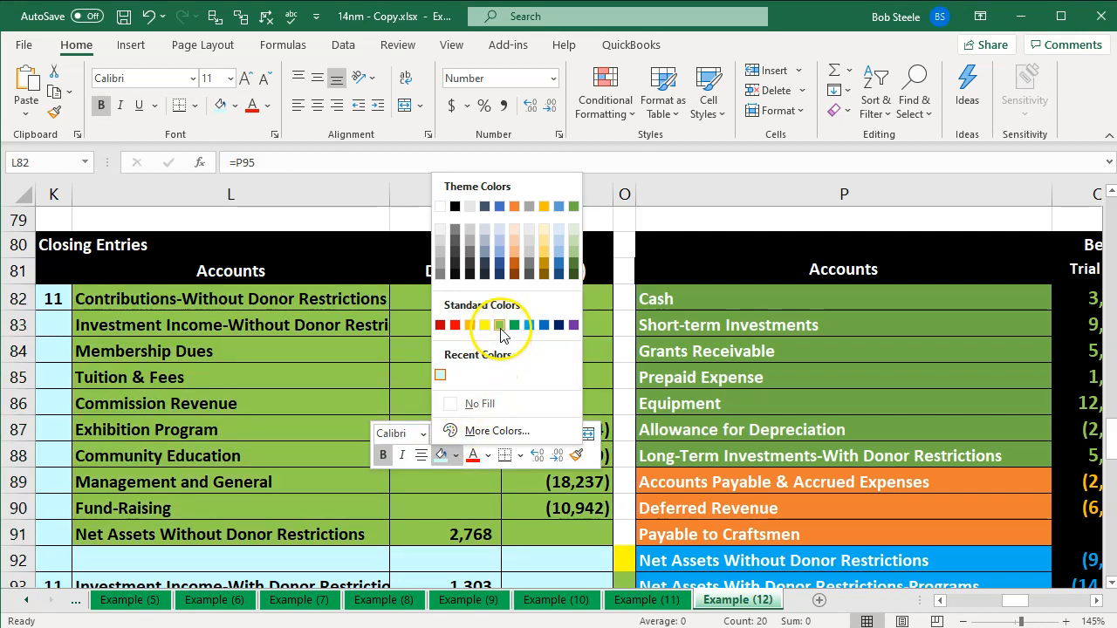
pyautogui.click(500, 326)
pyautogui.click(312, 370)
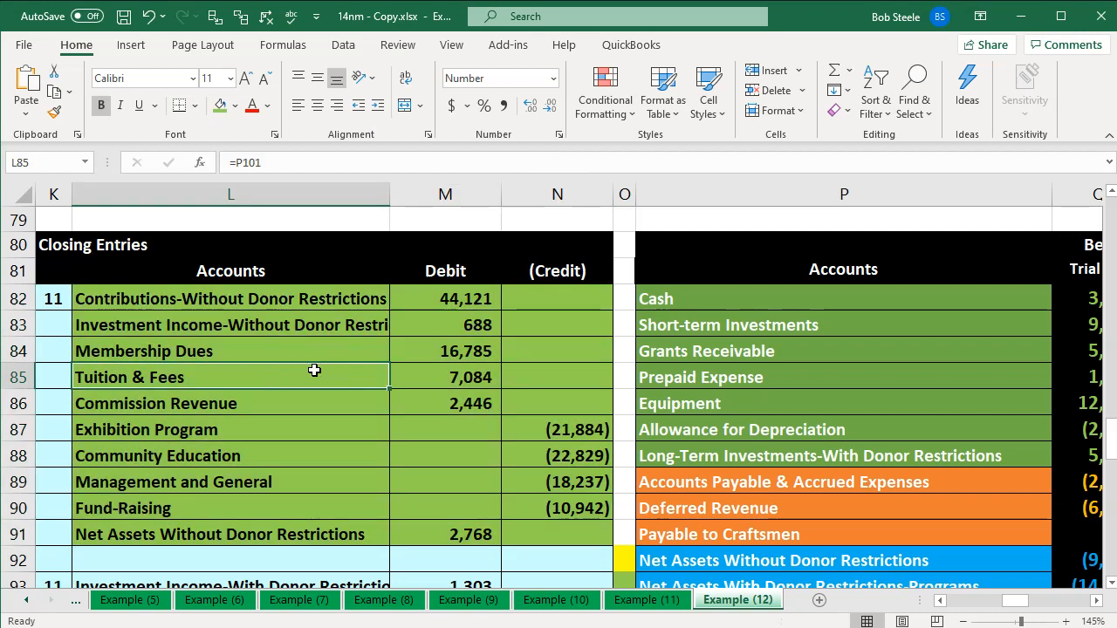
# Step: Trace the precedents of the closing entry's debit amounts from Contributions-Without Donor Restrictions through Commission Revenue, M82:M86
pyautogui.click(435, 303)
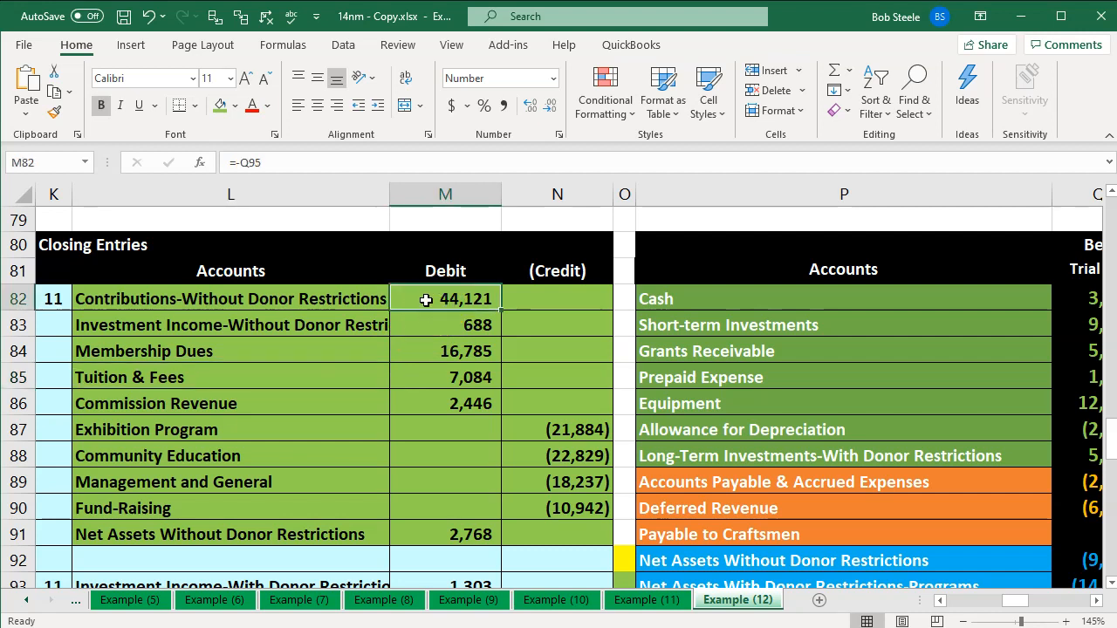
pyautogui.click(213, 17)
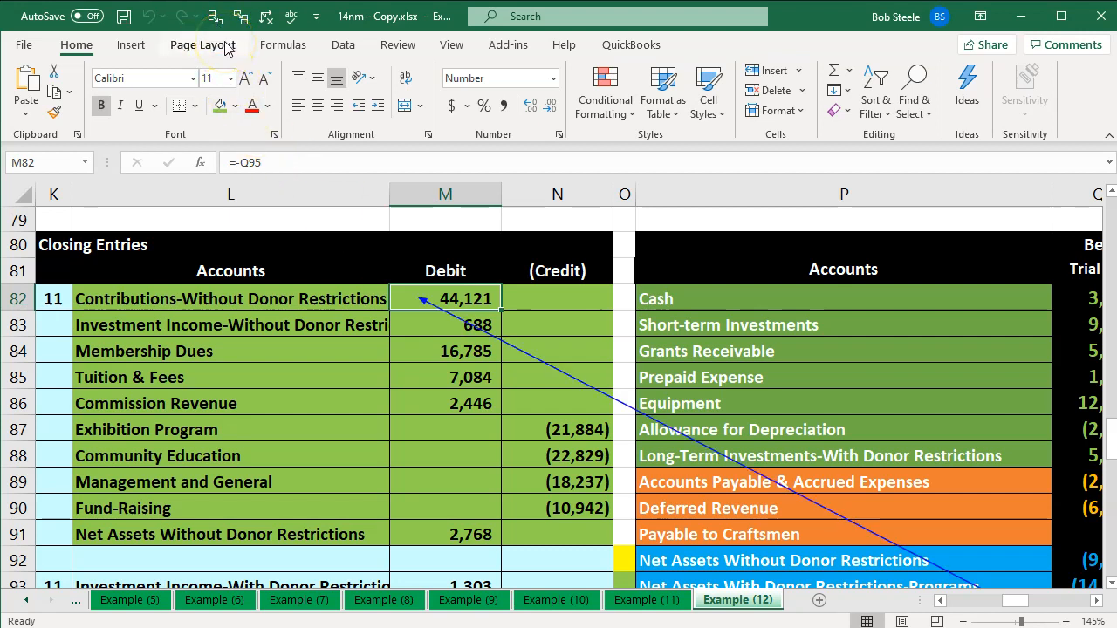
pyautogui.press('Down')
pyautogui.click(218, 17)
pyautogui.press('Down')
pyautogui.click(219, 17)
pyautogui.press('Down')
pyautogui.click(219, 19)
pyautogui.press('Down')
pyautogui.click(219, 20)
# Step: Follow the precedent arrows to the closing trial balance, check the formulas in R95, R98 and S98, and return to the closing entries
pyautogui.scroll(-4, 663, 266)
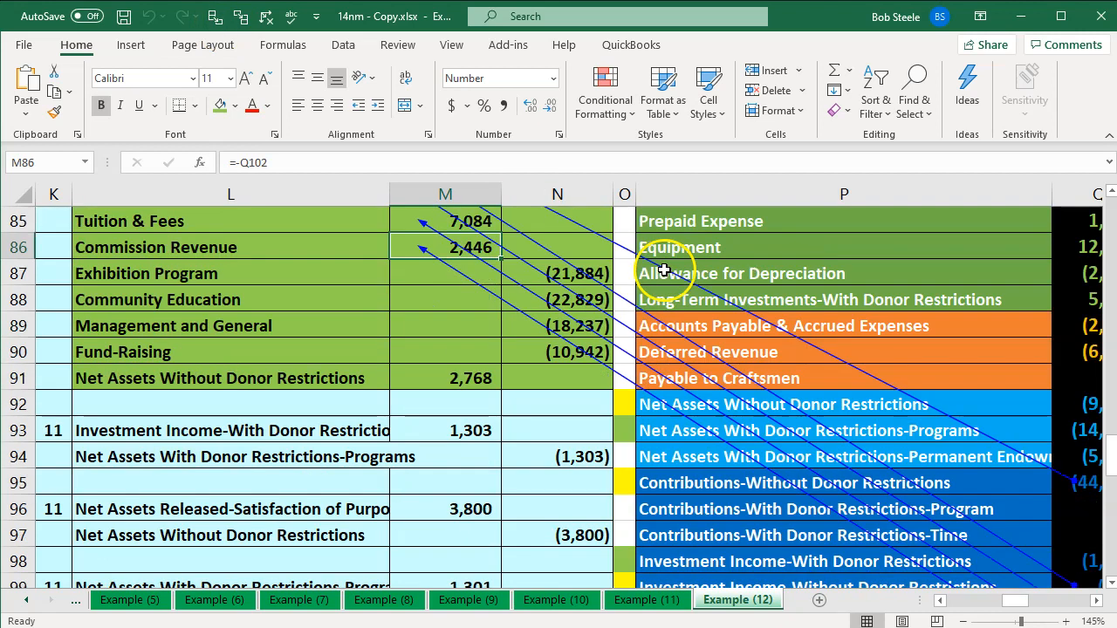
pyautogui.click(1097, 602)
pyautogui.click(1097, 603)
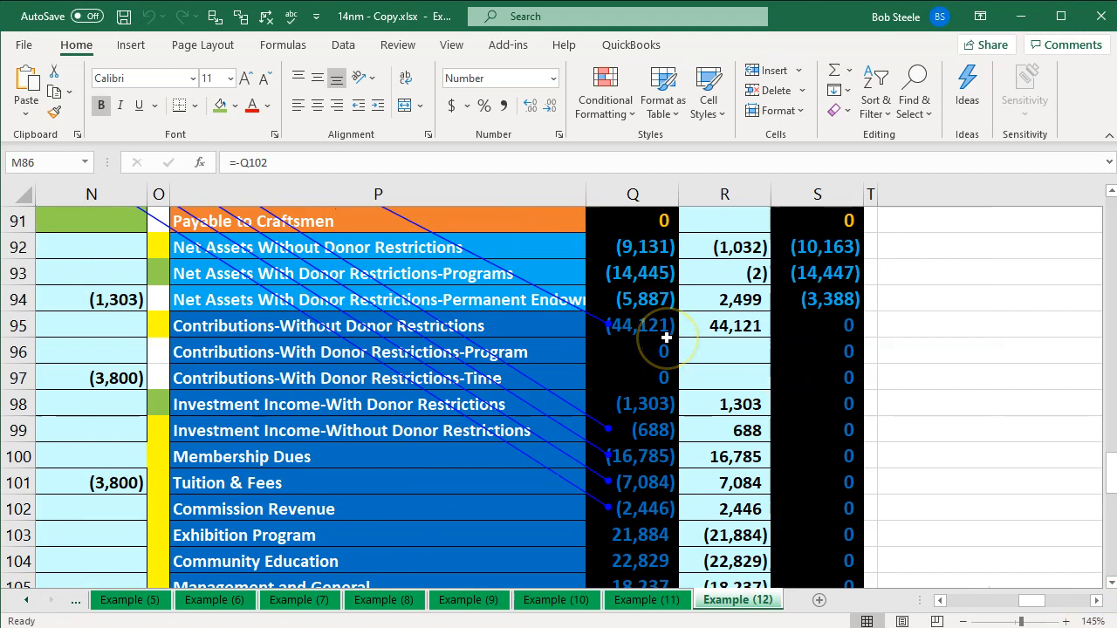
pyautogui.click(709, 329)
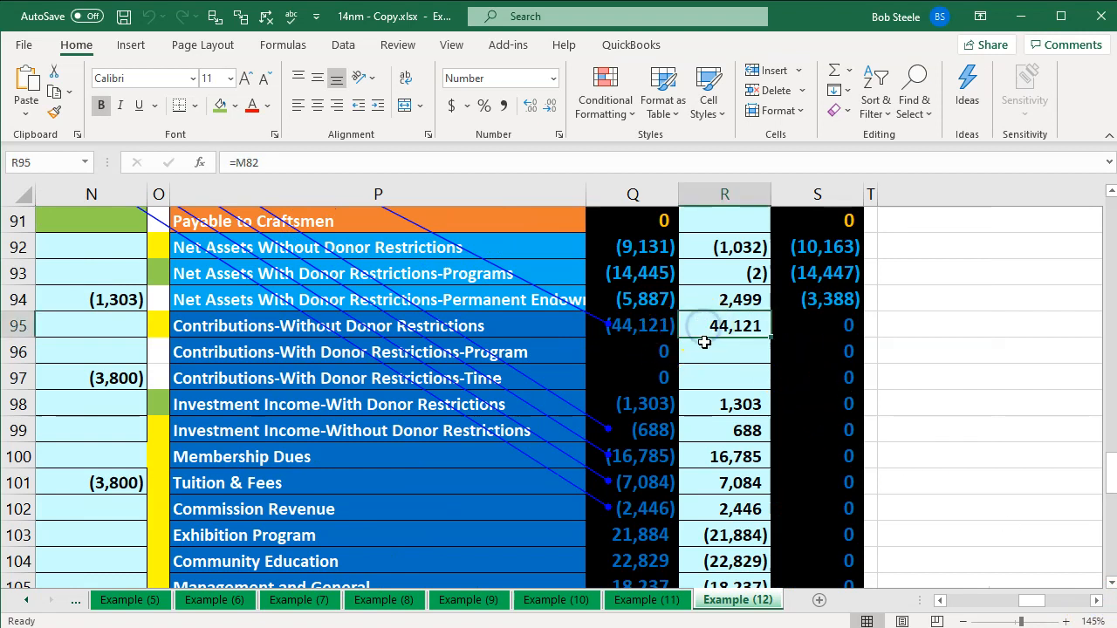
pyautogui.click(709, 401)
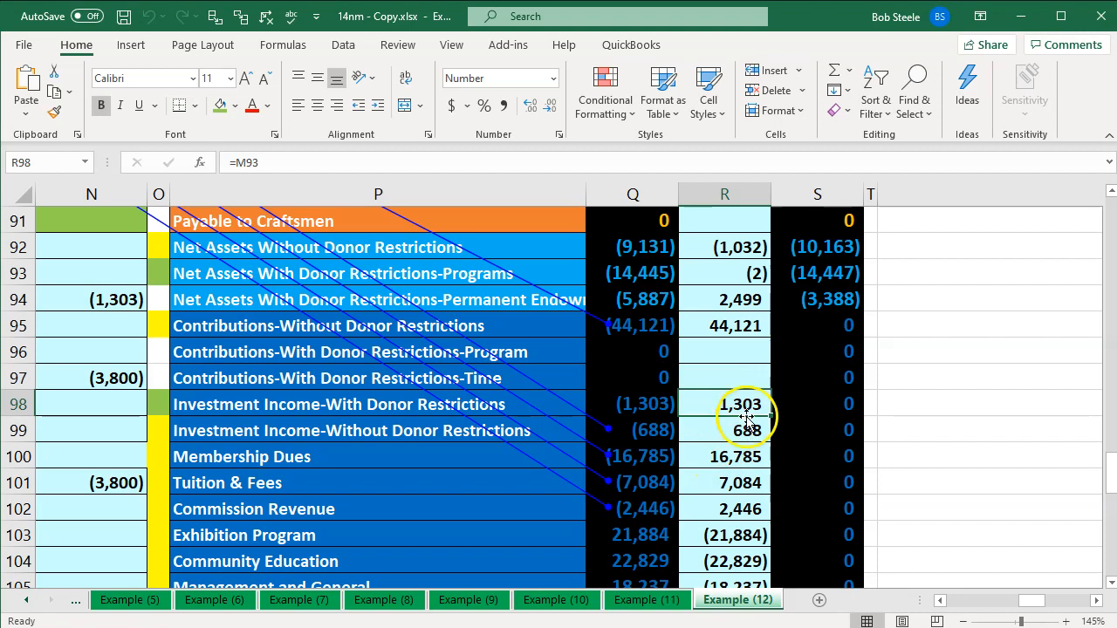
pyautogui.click(788, 398)
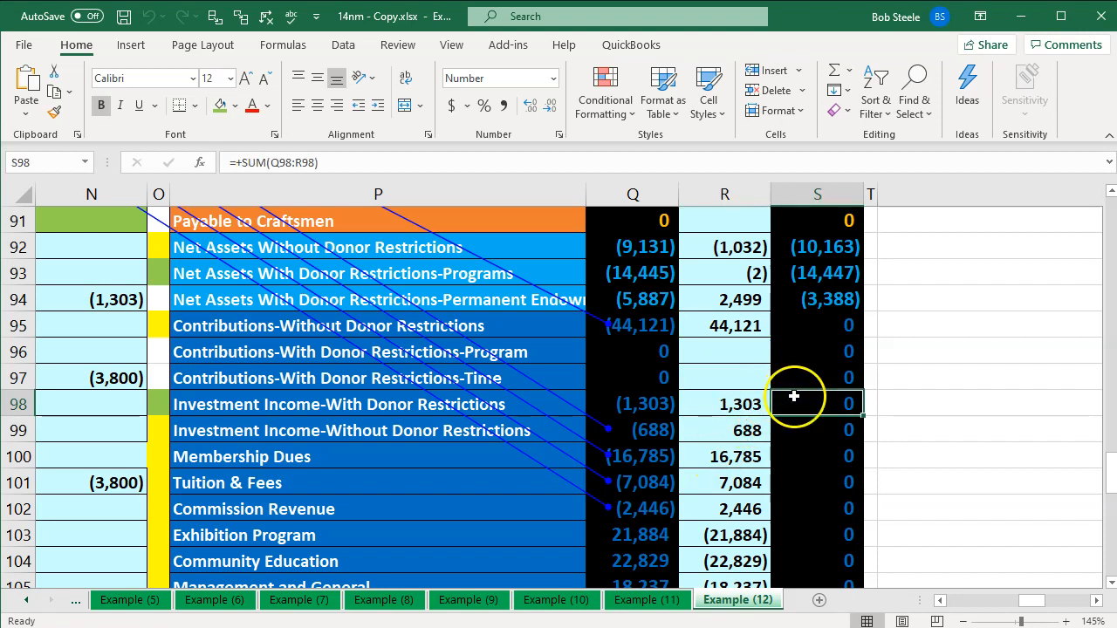
pyautogui.click(940, 600)
pyautogui.click(940, 600)
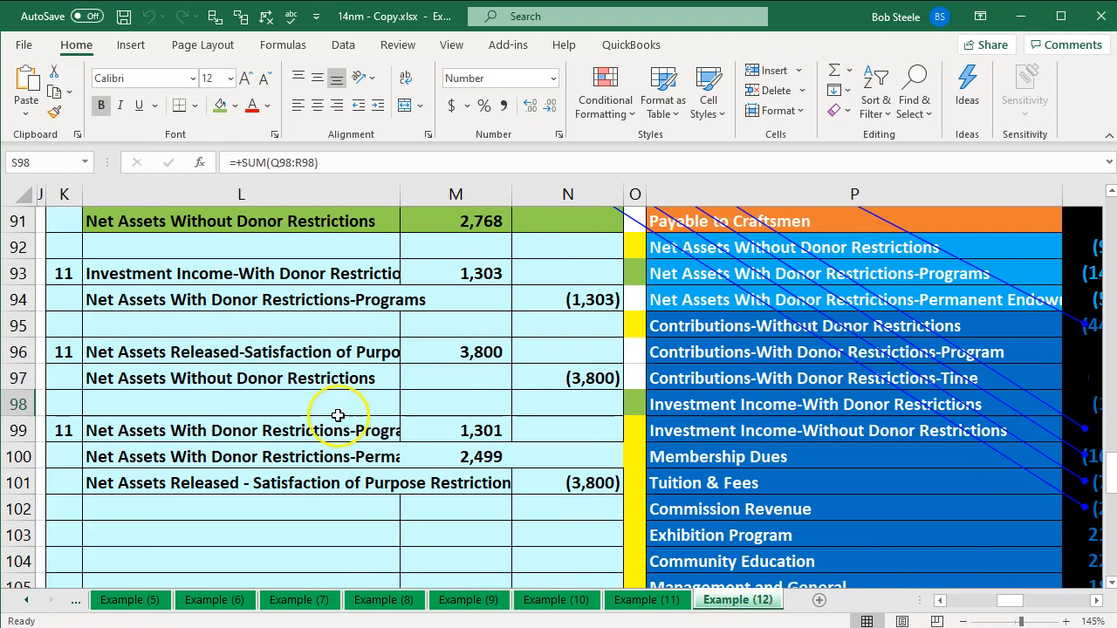
# Step: Trace the dependents of the closing entry's credit amounts from Exhibition Program through Fund-Raising, N87:N90
pyautogui.scroll(3, 337, 416)
pyautogui.click(592, 348)
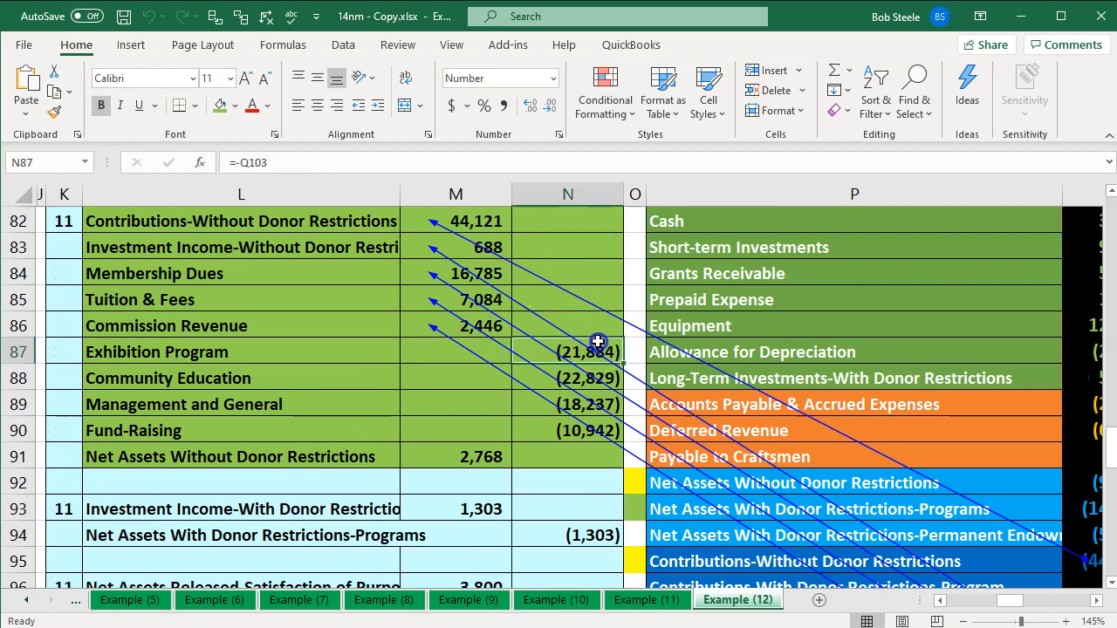
pyautogui.click(242, 18)
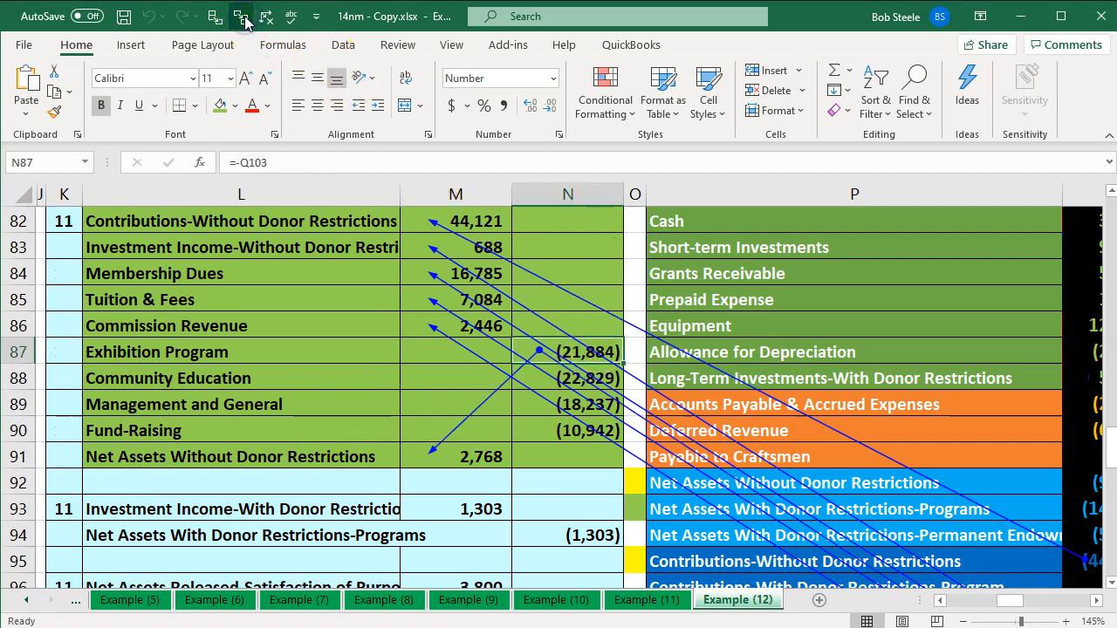
pyautogui.press('Down')
pyautogui.click(242, 18)
pyautogui.press('Down')
pyautogui.click(242, 17)
pyautogui.press('Down')
pyautogui.click(243, 17)
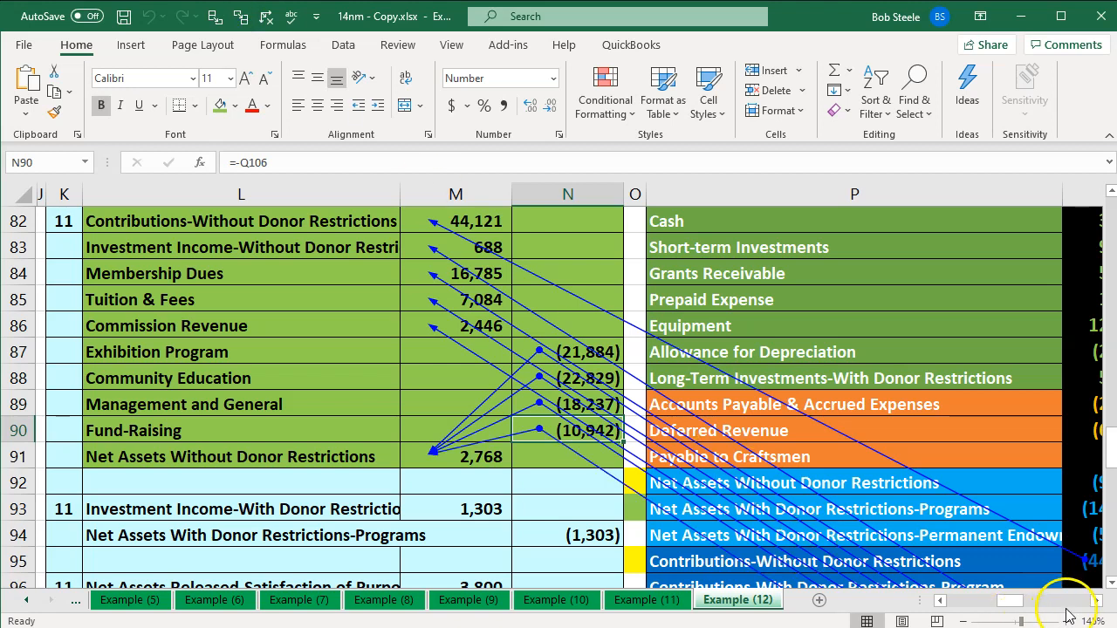
# Step: Follow the dependent arrows to the expense accounts in R103:R106 of the closing trial balance, and return to the closing entries
pyautogui.click(1098, 605)
pyautogui.scroll(-5, 1007, 516)
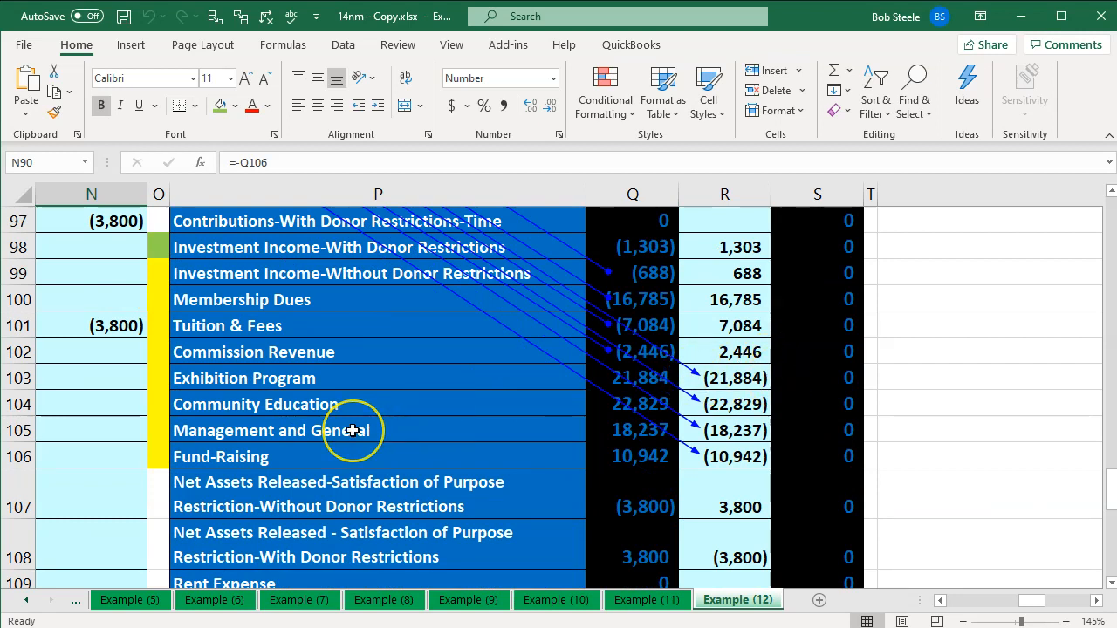
pyautogui.scroll(4, 351, 428)
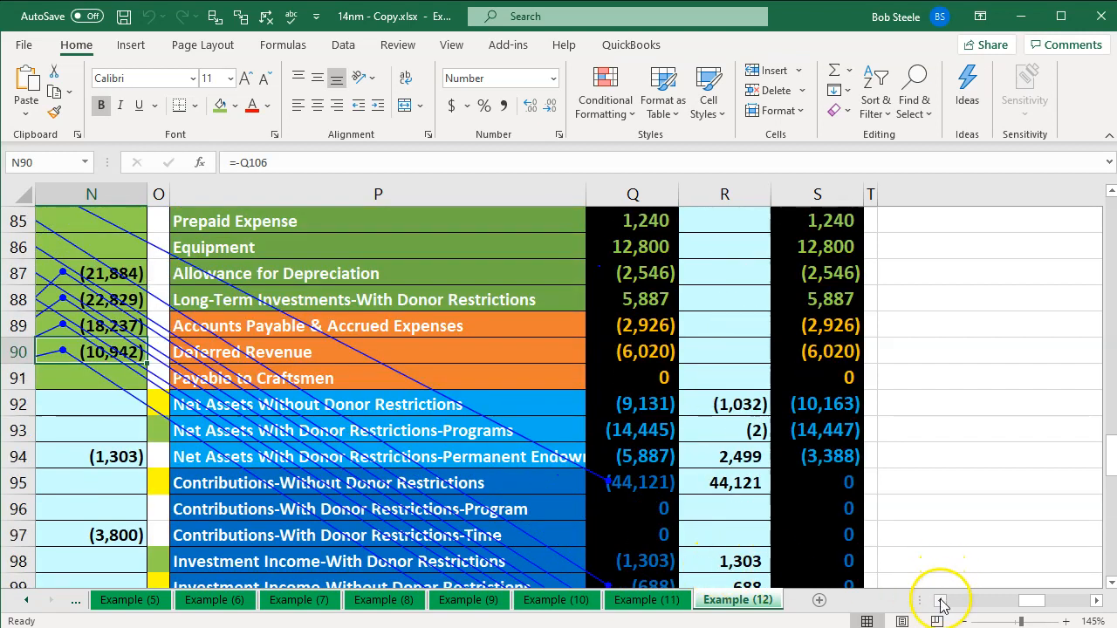
pyautogui.click(940, 600)
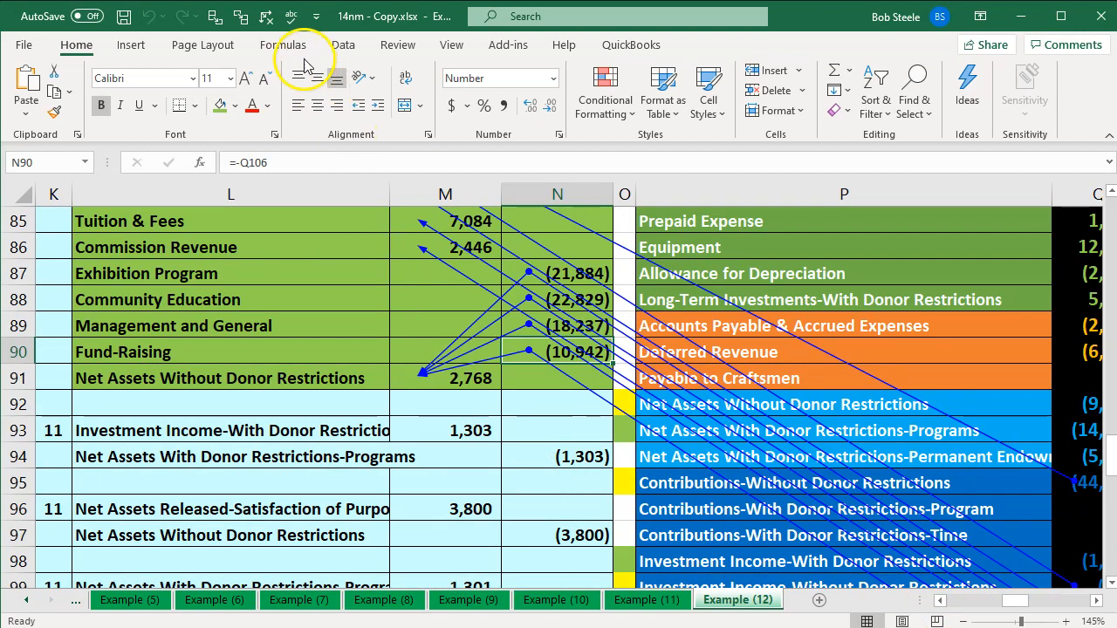
# Step: Clear the trace arrows, trace the dependents of the Net Assets Without Donor Restrictions amount in M91, and follow them to R92
pyautogui.click(259, 16)
pyautogui.click(483, 378)
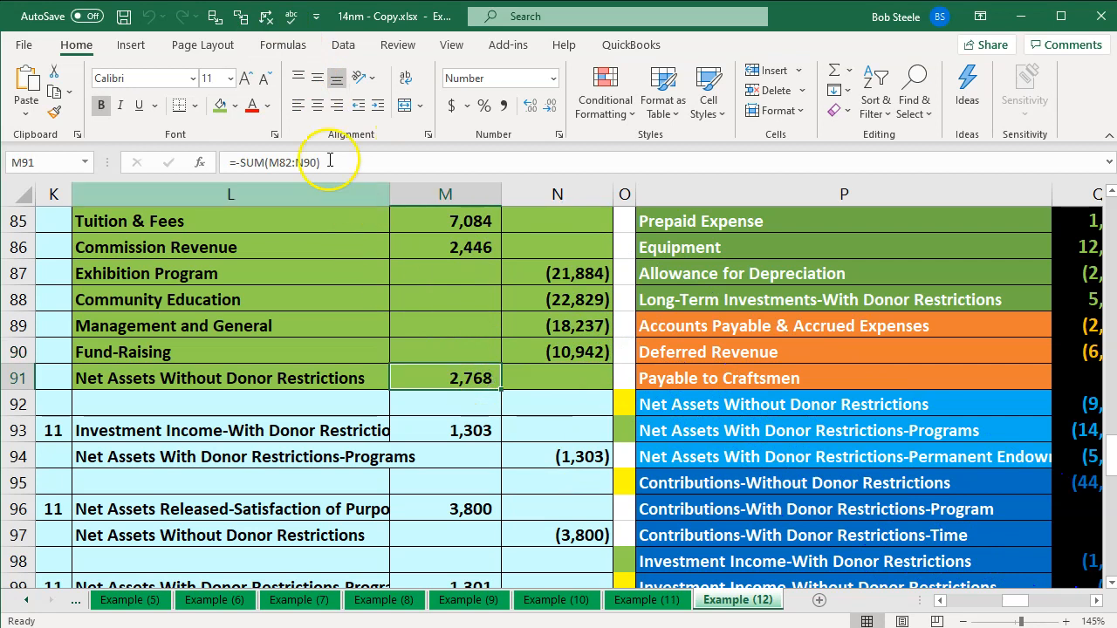
pyautogui.click(238, 16)
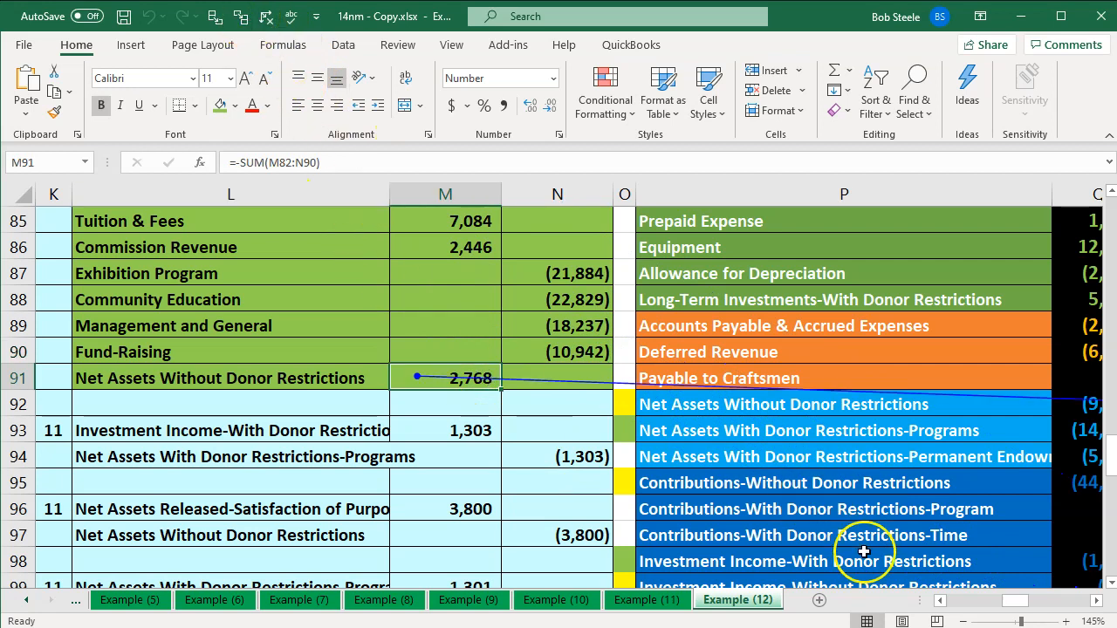
pyautogui.click(1096, 600)
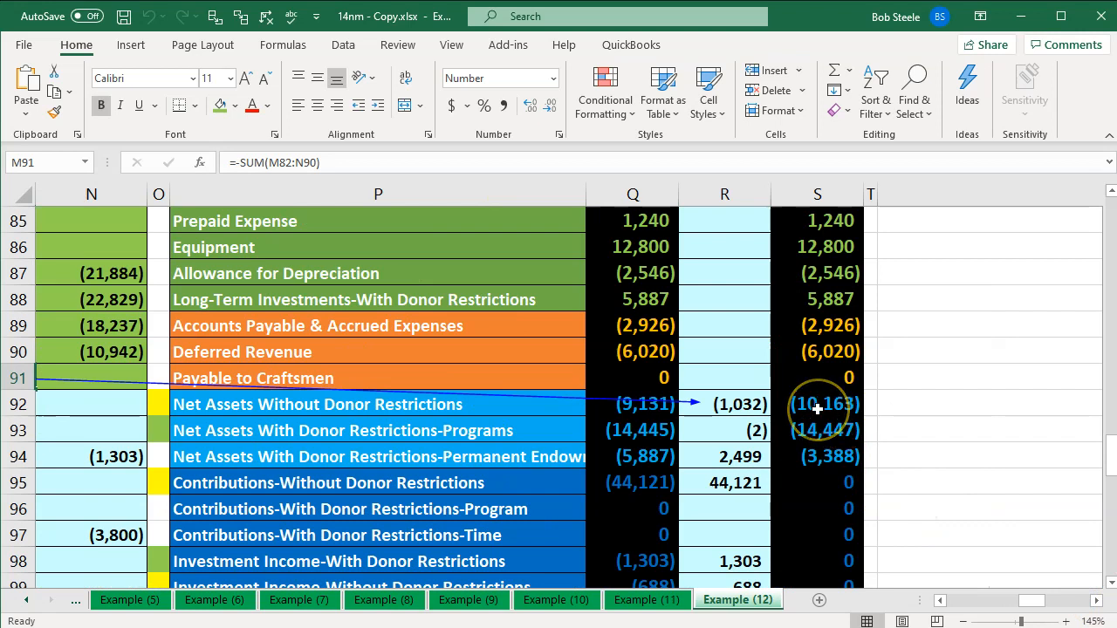
pyautogui.click(939, 601)
# Step: Restore the recent light blue fill on L82:N91 and fill the second closing entry, L93:N94, with the standard light green color
pyautogui.scroll(2, 284, 364)
pyautogui.moveTo(219, 297); pyautogui.dragTo(561, 533)
pyautogui.rightClick(420, 469)
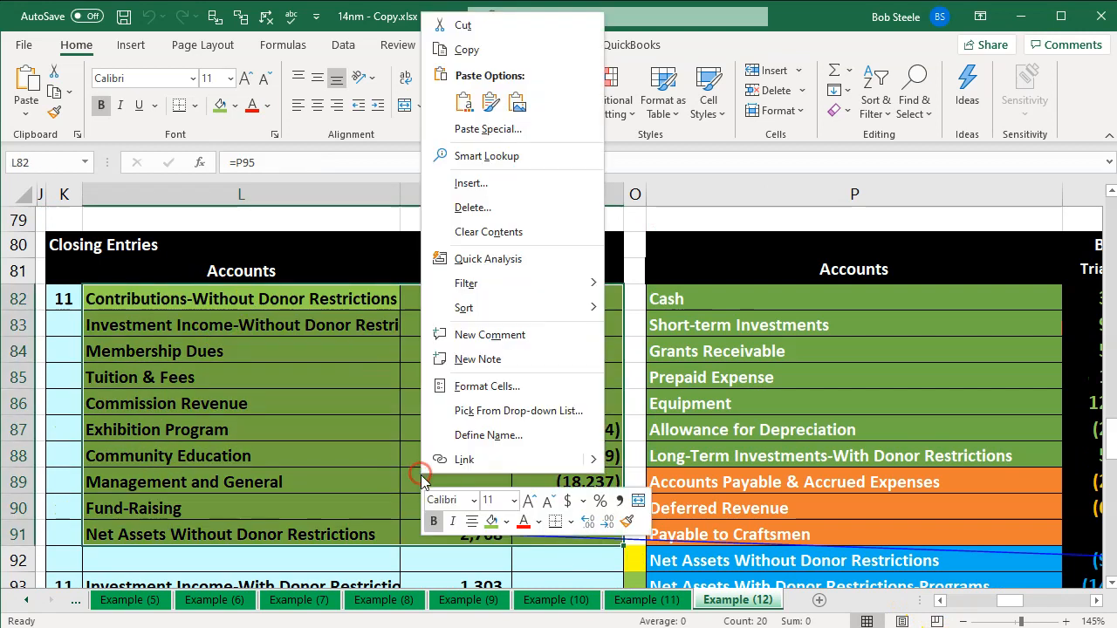
pyautogui.click(505, 524)
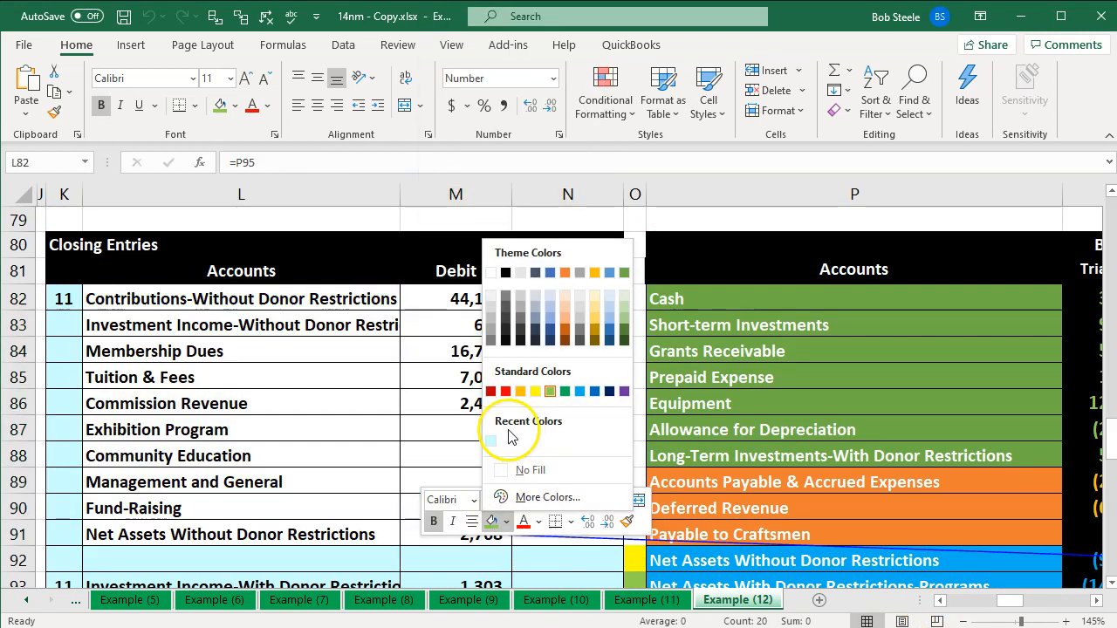
pyautogui.click(499, 440)
pyautogui.click(343, 423)
pyautogui.scroll(-3, 344, 423)
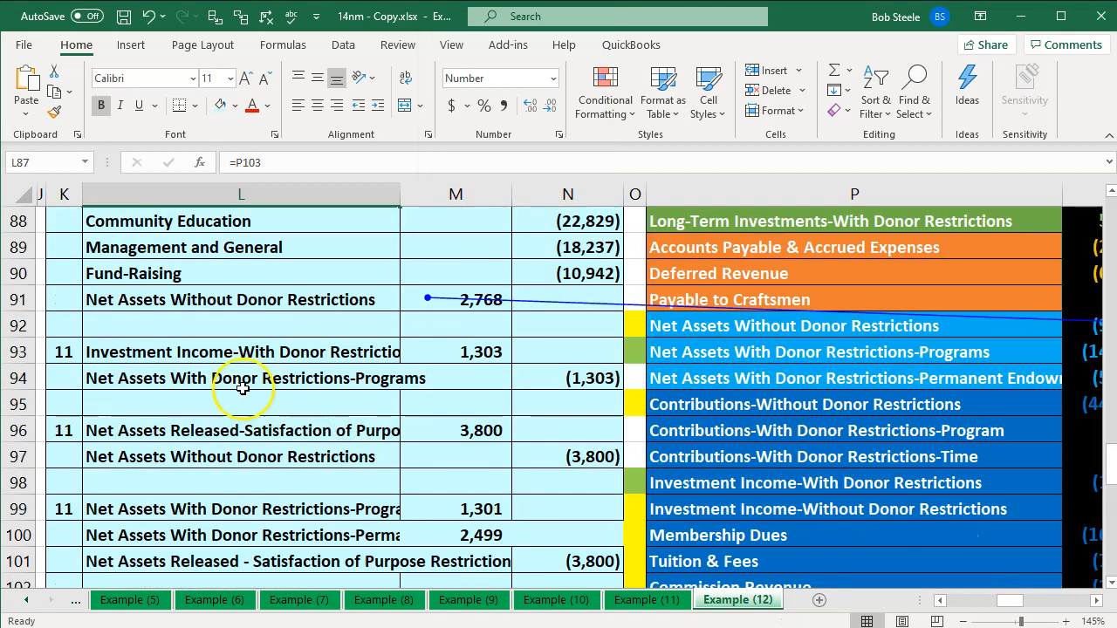
pyautogui.moveTo(206, 359); pyautogui.dragTo(521, 378)
pyautogui.rightClick(521, 377)
pyautogui.click(627, 429)
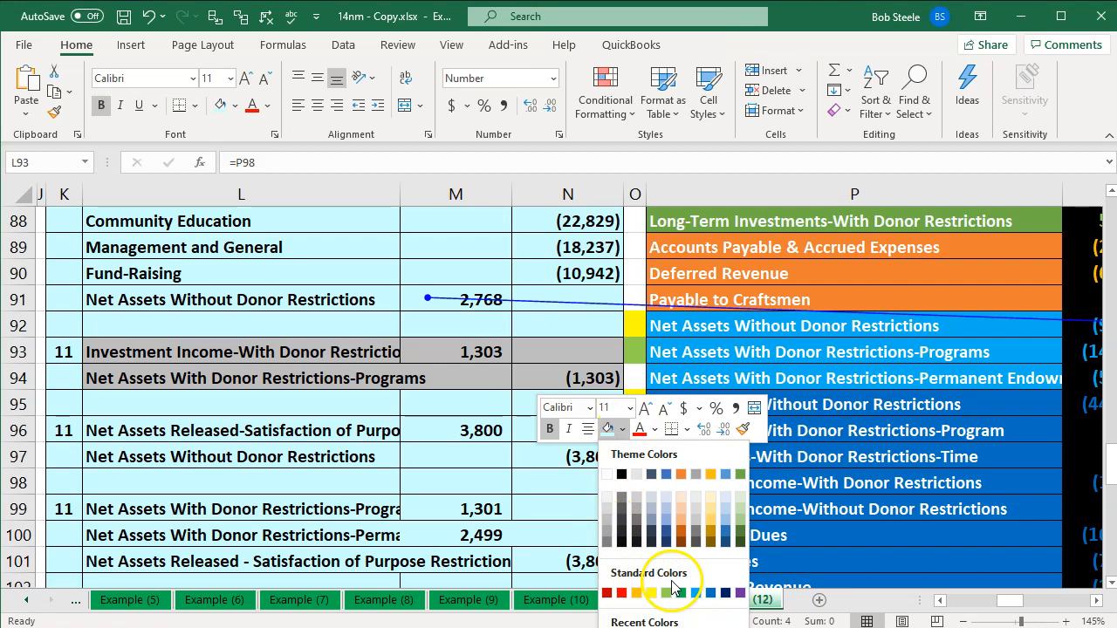
pyautogui.click(665, 594)
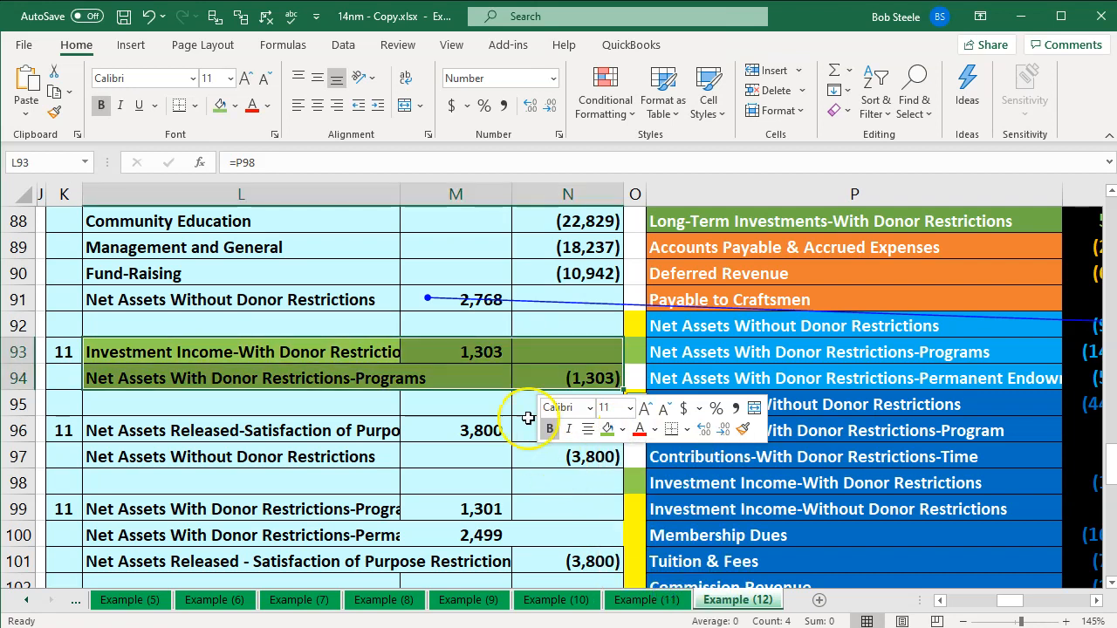
# Step: Clear the trace arrows, trace the precedents of M93 and N94, and trace the dependents of N94
pyautogui.click(469, 349)
pyautogui.click(266, 16)
pyautogui.click(213, 16)
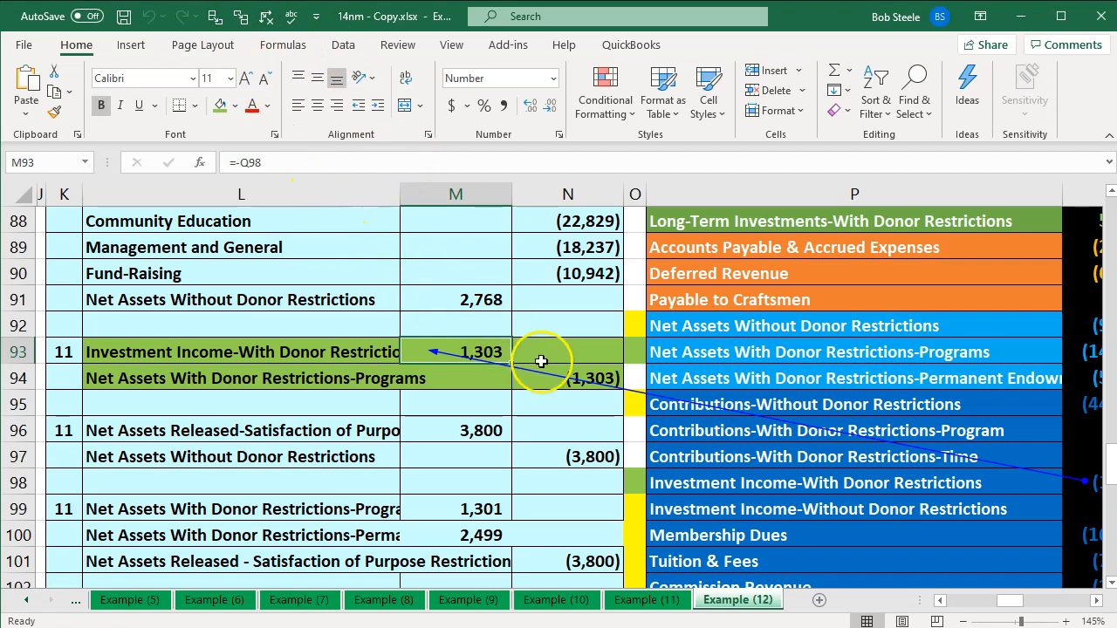
pyautogui.click(576, 373)
pyautogui.click(216, 16)
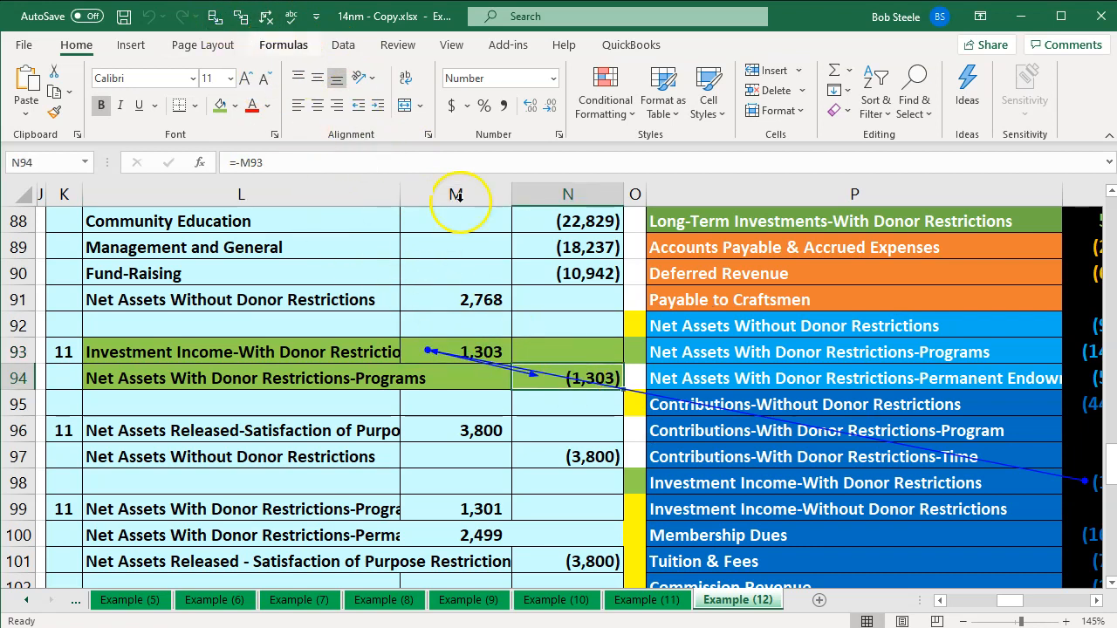
pyautogui.click(241, 14)
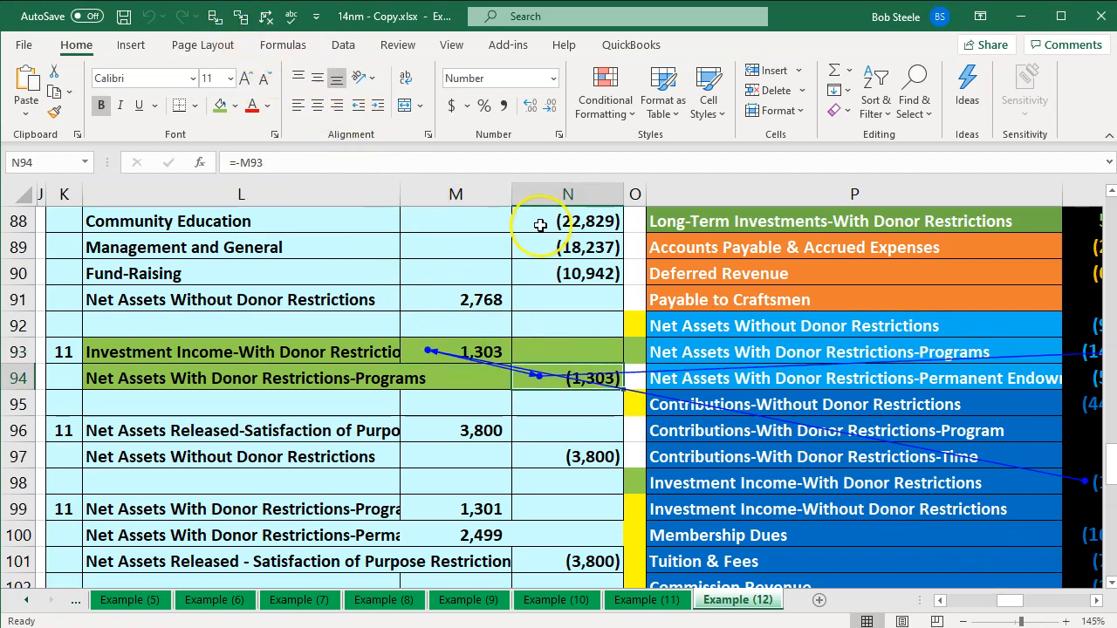
# Step: Follow the second entry's arrows to Q98 and R93, check the closed temporary account balances in S95:S100, and return to the closing entries
pyautogui.click(1094, 602)
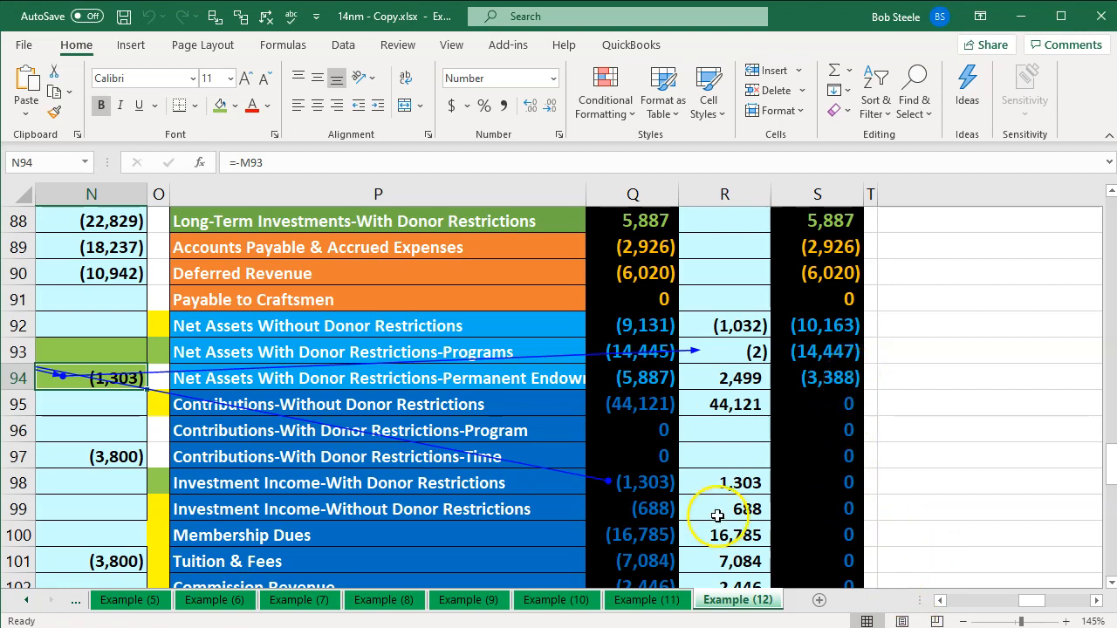
pyautogui.moveTo(821, 404); pyautogui.dragTo(824, 539)
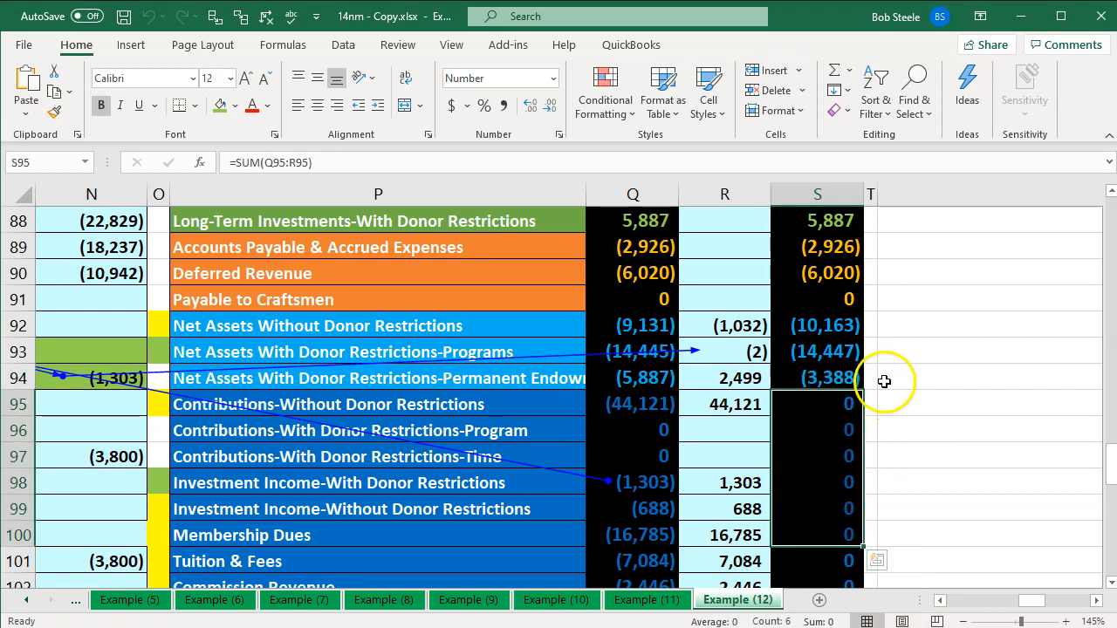
pyautogui.click(945, 600)
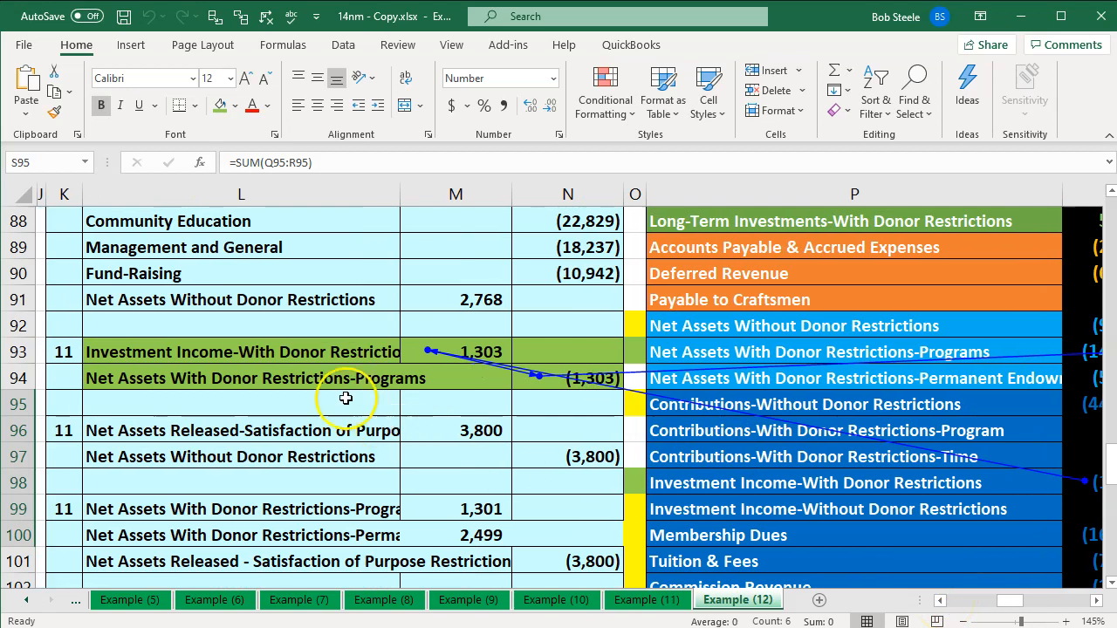
# Step: Restore the recent light blue fill on L93:N94 and fill the third closing entry, L96:N97, with the standard light green color
pyautogui.moveTo(280, 349); pyautogui.dragTo(511, 370)
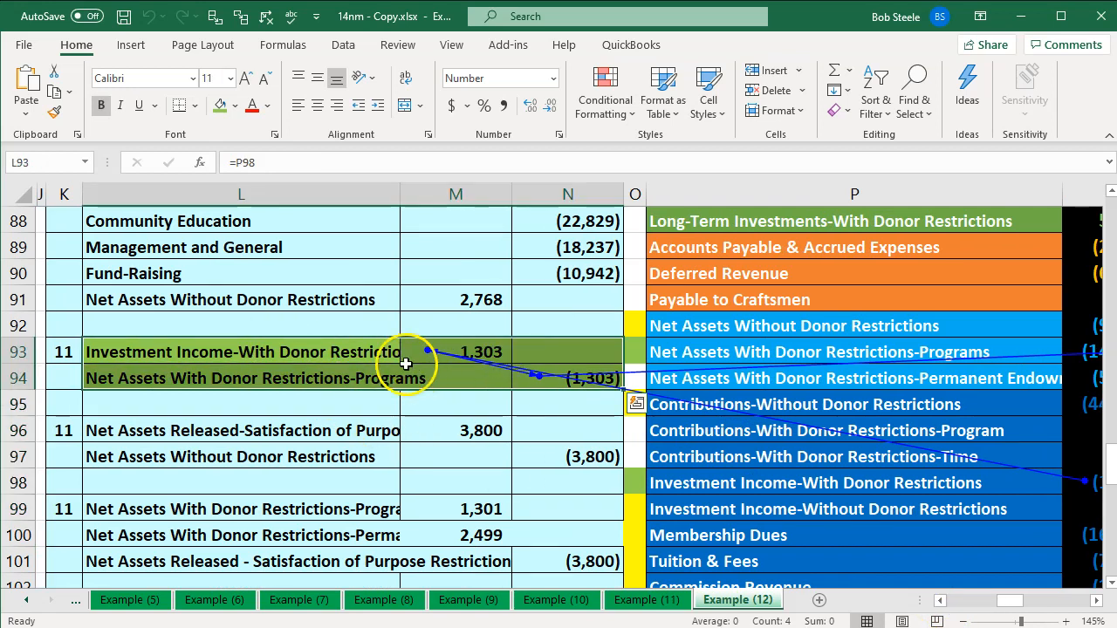
pyautogui.rightClick(407, 361)
pyautogui.click(491, 412)
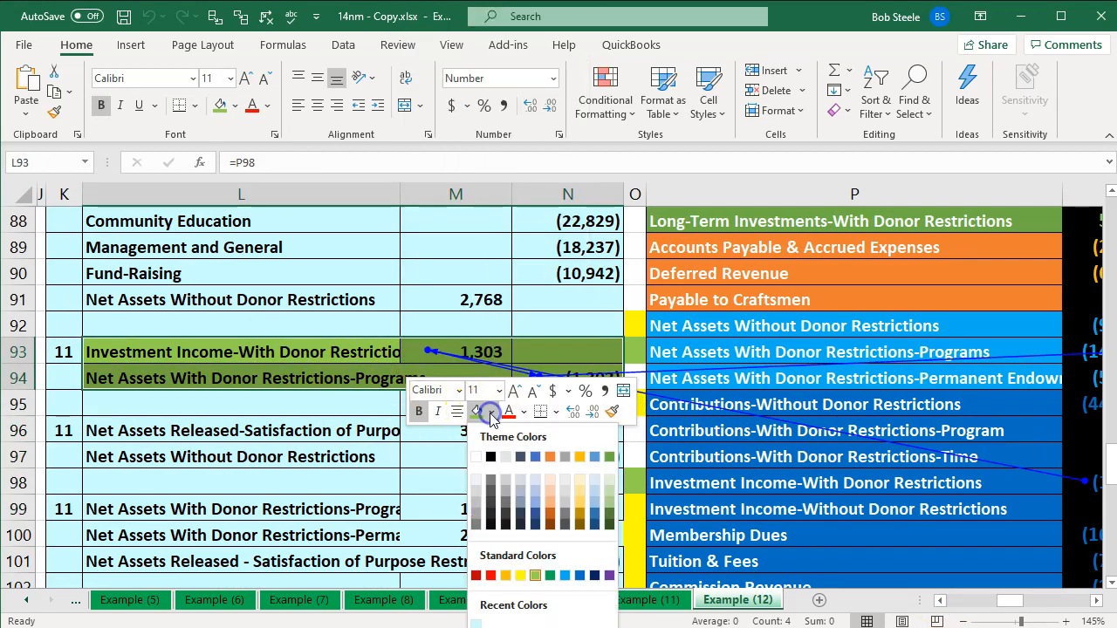
pyautogui.click(476, 624)
pyautogui.moveTo(287, 428); pyautogui.dragTo(558, 450)
pyautogui.rightClick(558, 449)
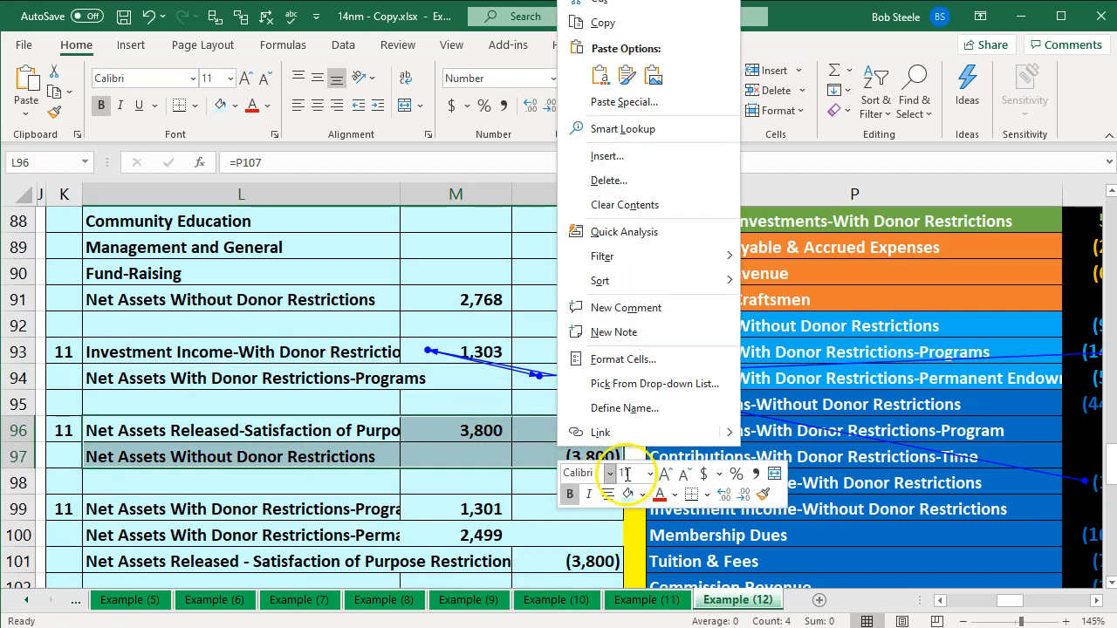
pyautogui.click(643, 495)
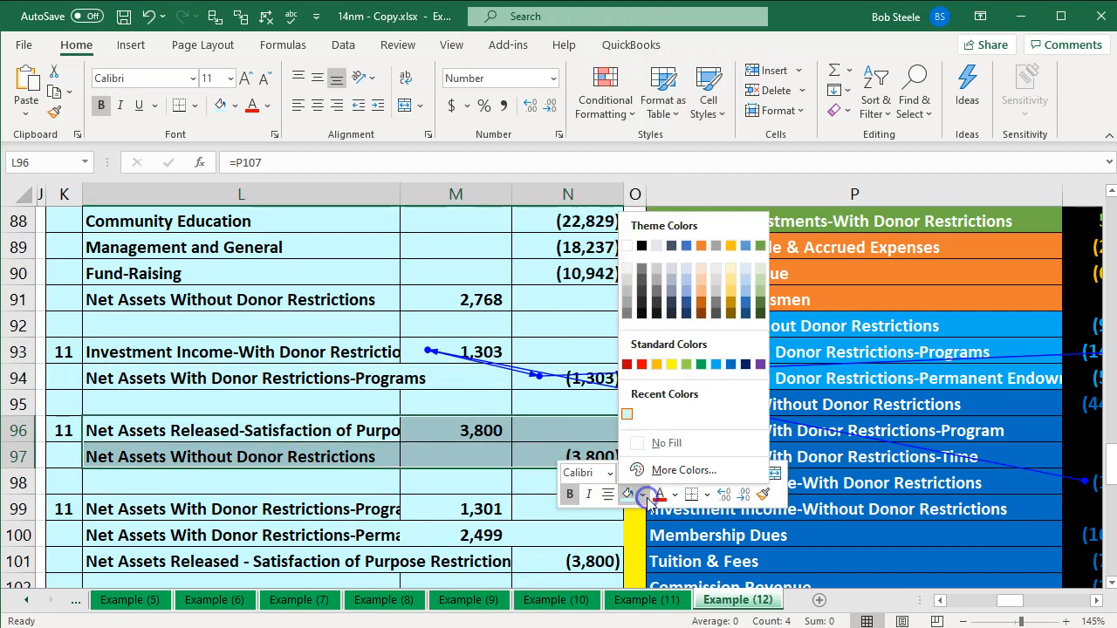
pyautogui.click(686, 364)
# Step: Clear the trace arrows and trace the dependents of the third closing entry's amounts in M96 and N97
pyautogui.click(272, 17)
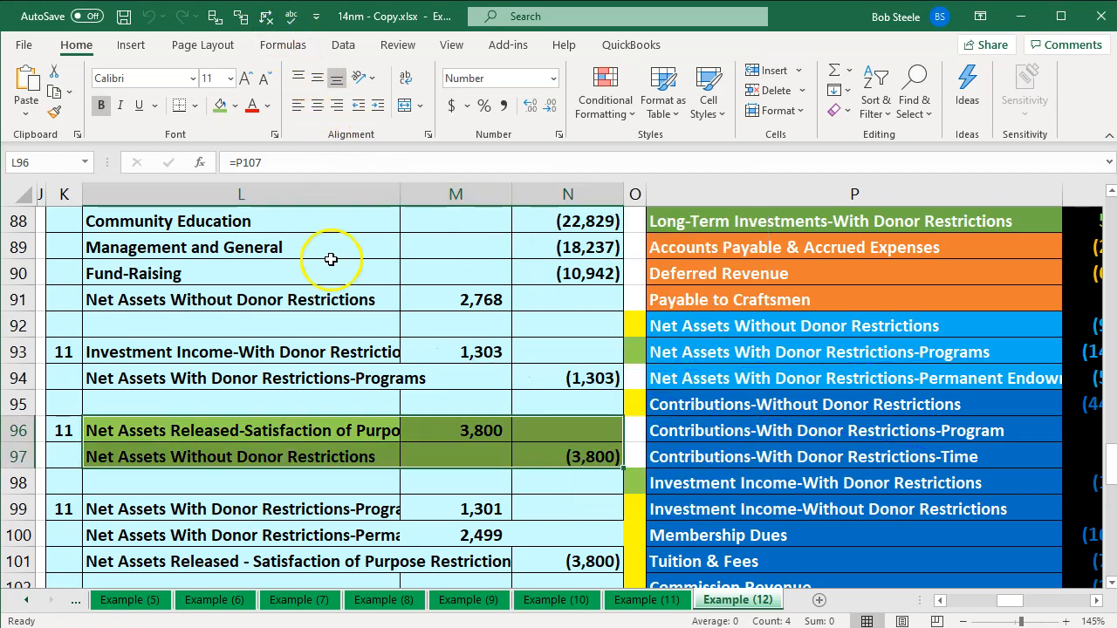
pyautogui.click(478, 434)
pyautogui.click(227, 16)
pyautogui.click(593, 457)
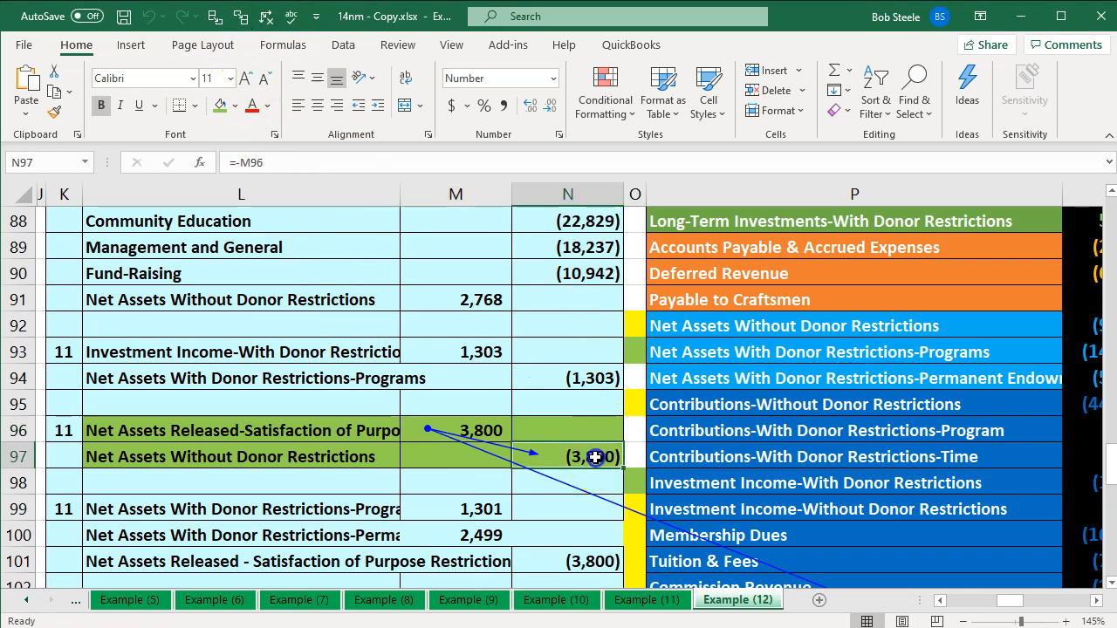
pyautogui.click(229, 17)
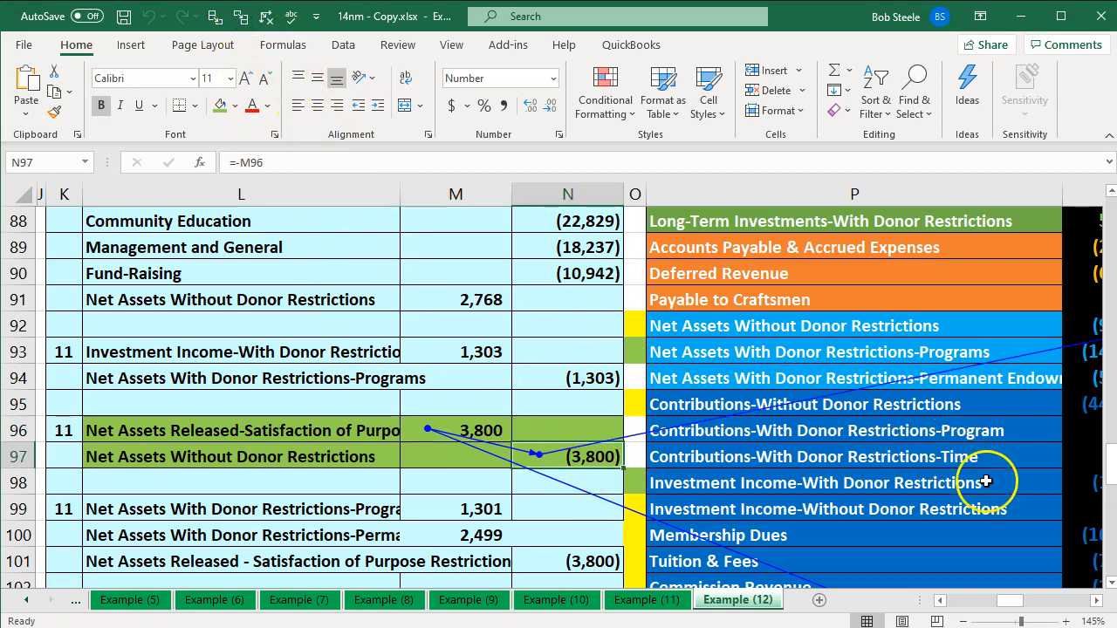
# Step: Follow the third entry's dependent arrows to R107 and R92 in the closing trial balance, and return to the closing entries
pyautogui.click(1098, 600)
pyautogui.click(1099, 600)
pyautogui.scroll(-4, 985, 481)
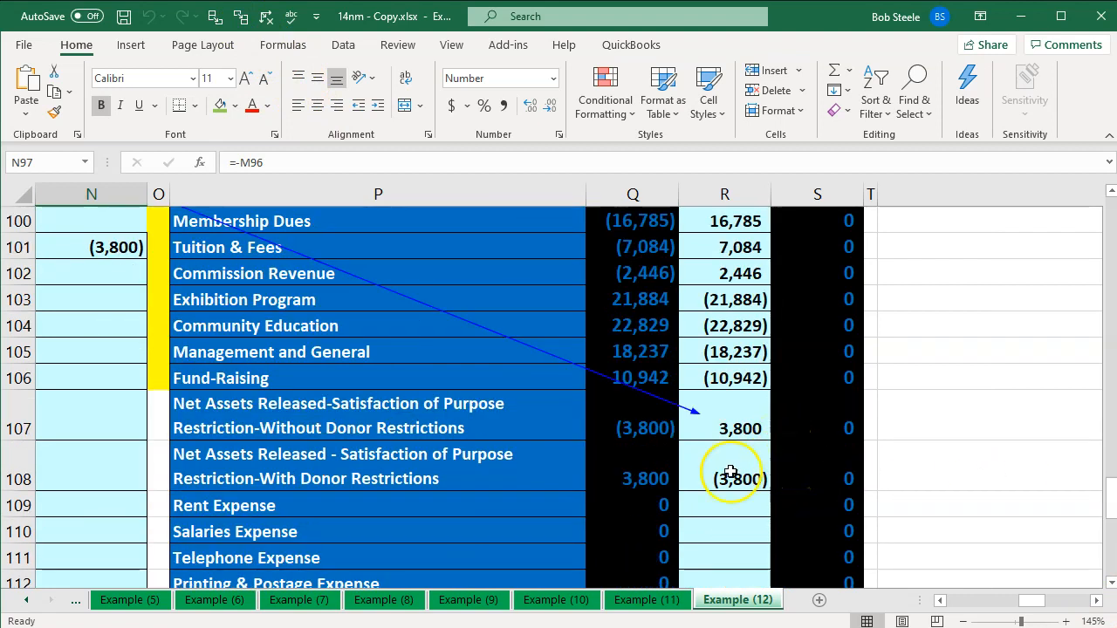
pyautogui.scroll(4, 298, 447)
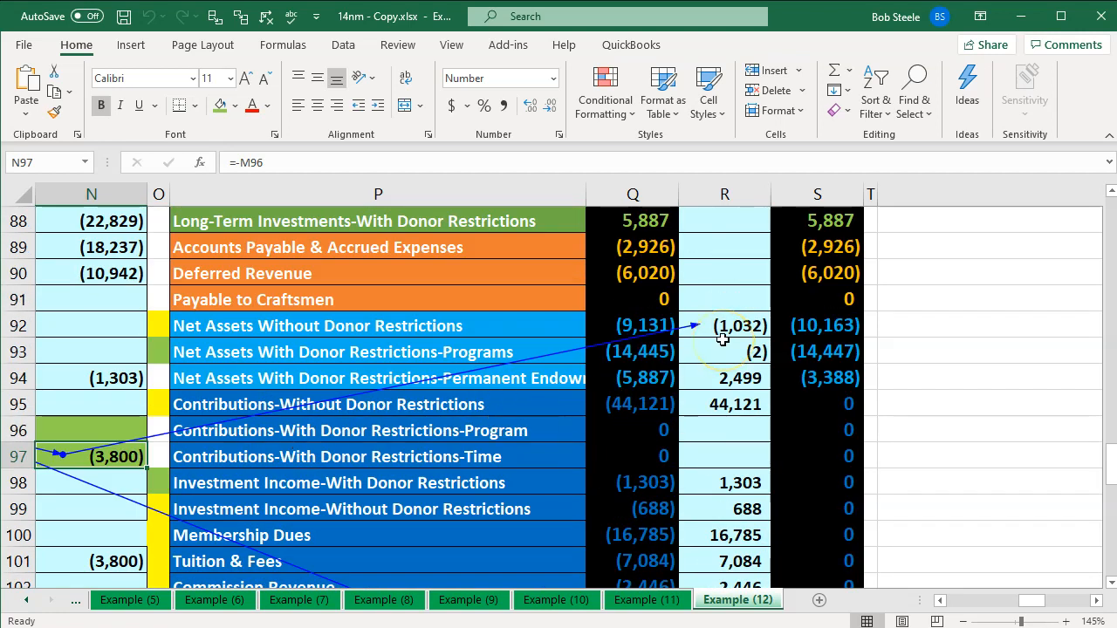
pyautogui.click(941, 599)
# Step: Fill the fourth closing entry, L99:N101, with the standard light green color, and dismiss the spell check message
pyautogui.scroll(-2, 399, 506)
pyautogui.moveTo(445, 352); pyautogui.dragTo(552, 395)
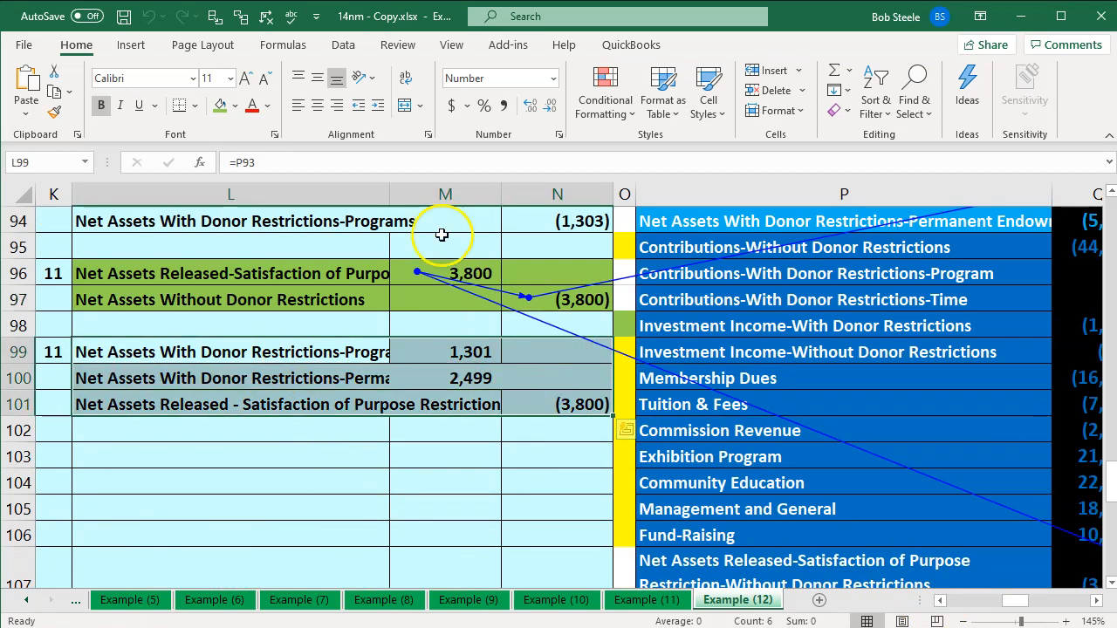
pyautogui.click(219, 104)
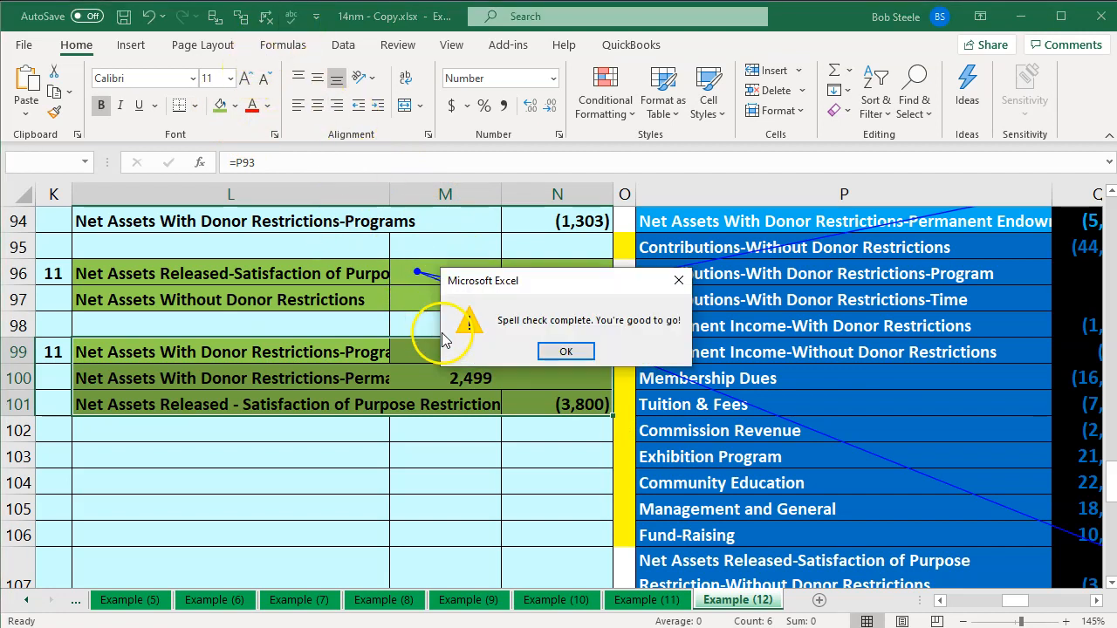
pyautogui.click(674, 284)
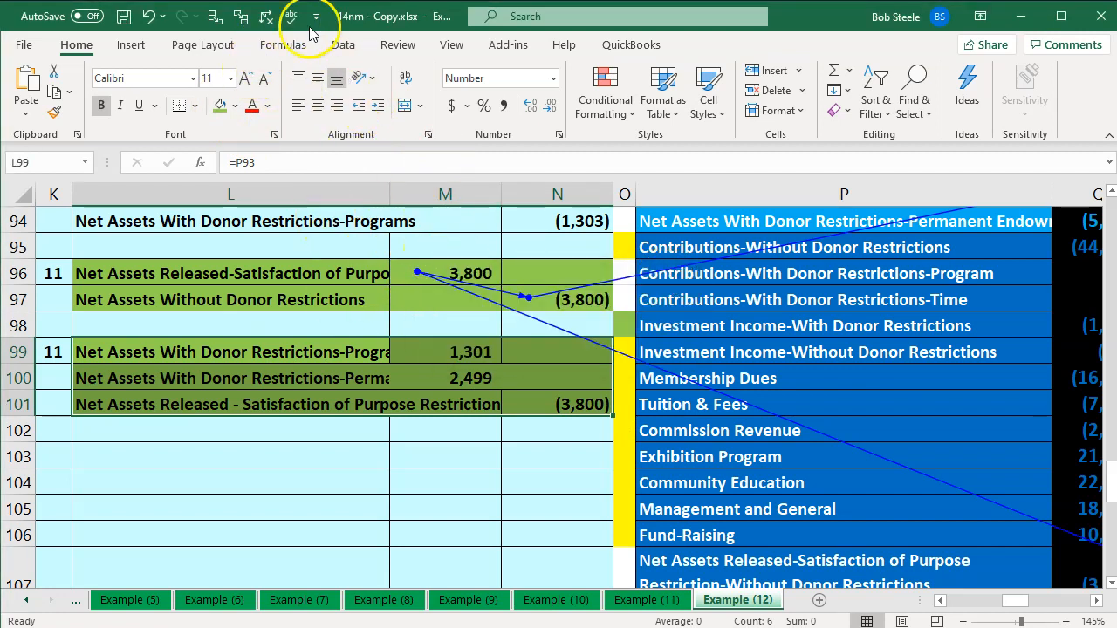
# Step: Clear the trace arrows and trace the dependents of the fourth closing entry's amounts in M99, M100 and N101
pyautogui.click(260, 15)
pyautogui.click(448, 354)
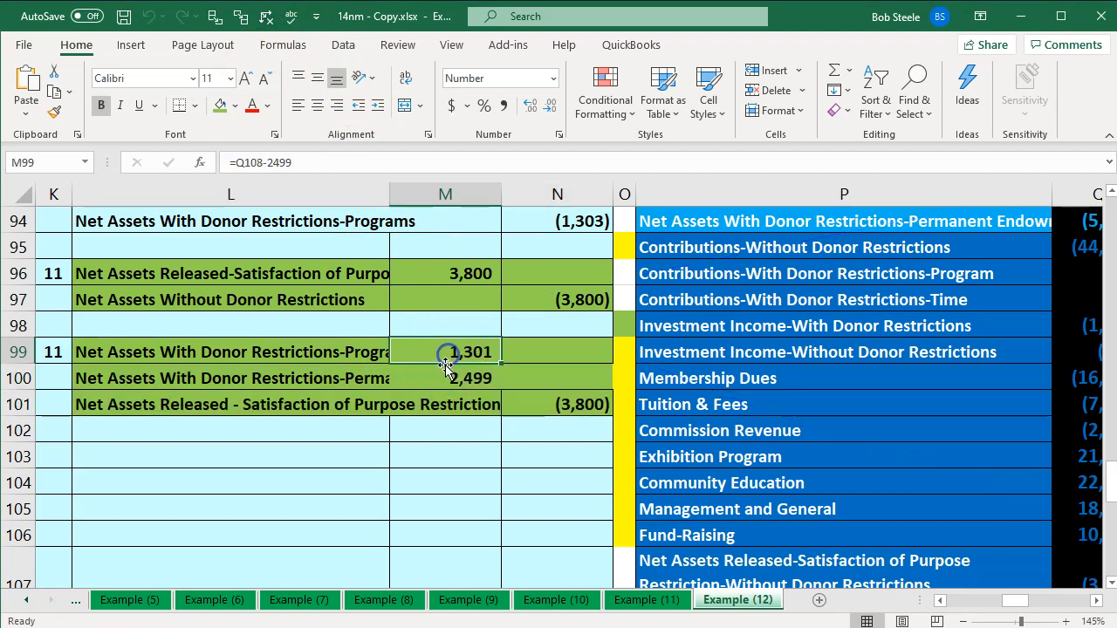
pyautogui.click(240, 18)
pyautogui.press('Down')
pyautogui.click(240, 19)
pyautogui.press('Right')
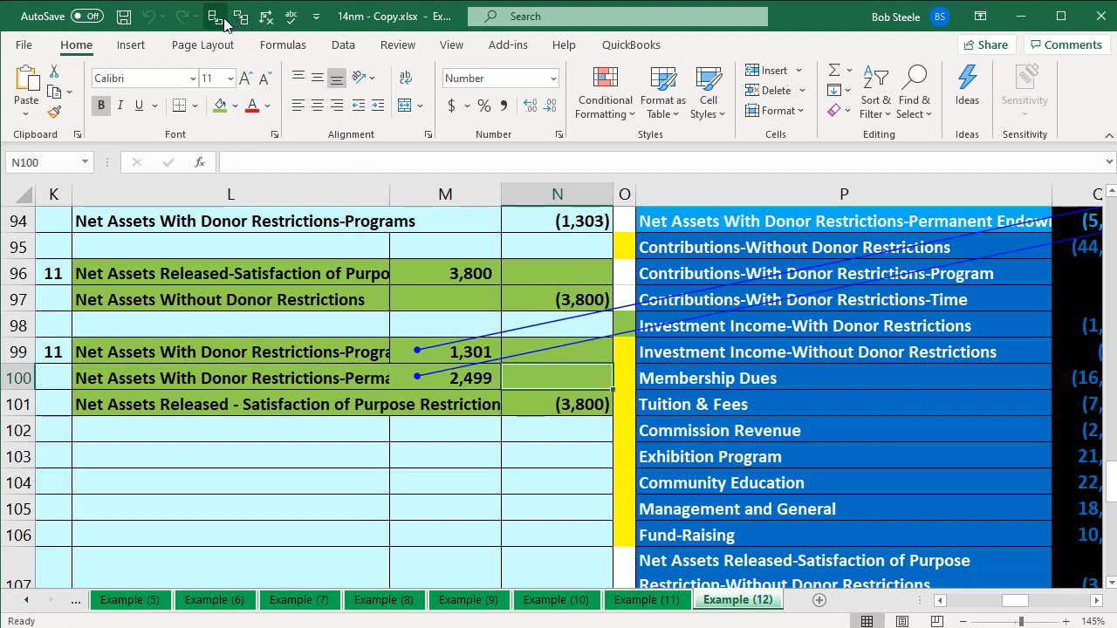
pyautogui.press('Down')
pyautogui.click(240, 18)
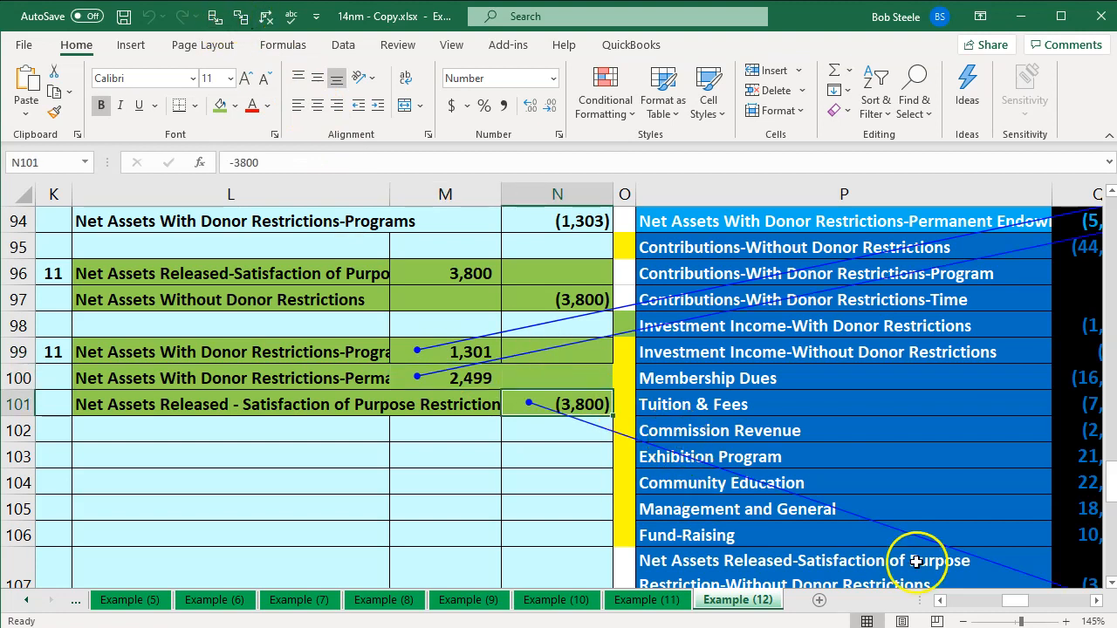
# Step: Follow the fourth closing entry's dependent arrows to R93, R94 and R108 in the closing trial balance
pyautogui.click(1097, 601)
pyautogui.click(1096, 600)
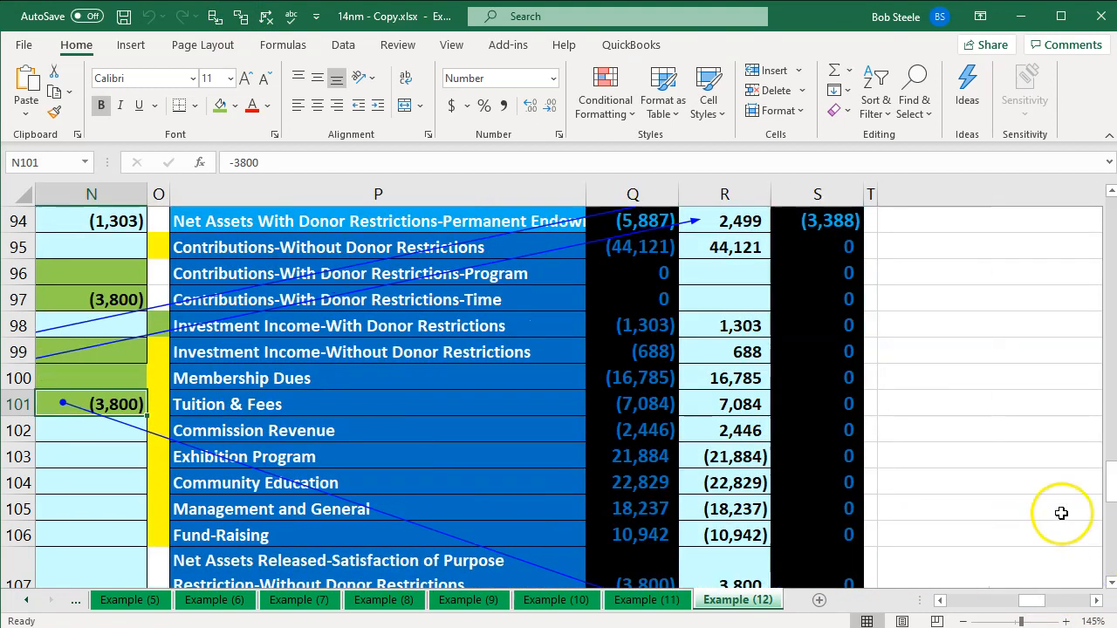
pyautogui.scroll(-2, 1061, 513)
pyautogui.scroll(4, 915, 512)
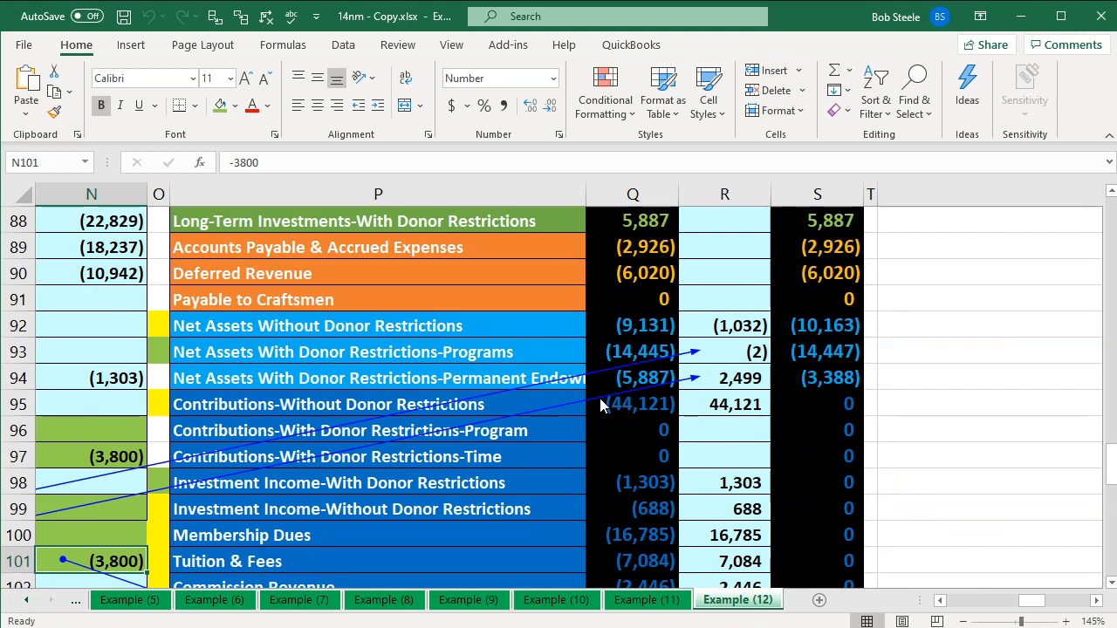
# Step: Select the closed income and expense balances from S95 down, and select the ending net asset balances S92:S94 to check their sum
pyautogui.moveTo(815, 404); pyautogui.dragTo(830, 490)
pyautogui.scroll(7, 830, 490)
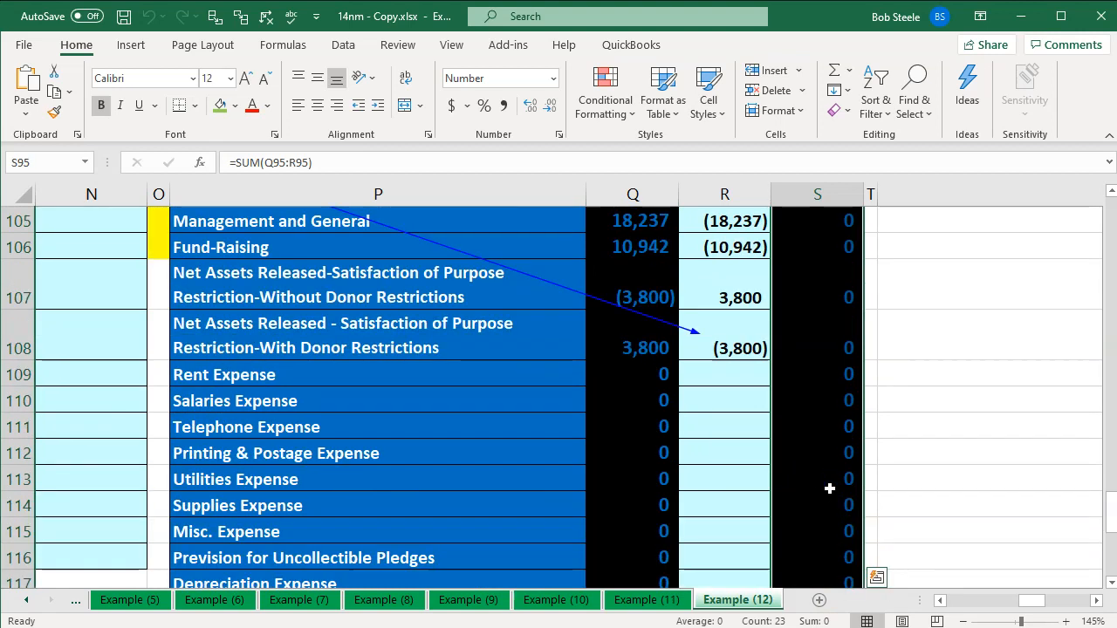
pyautogui.scroll(1, 830, 495)
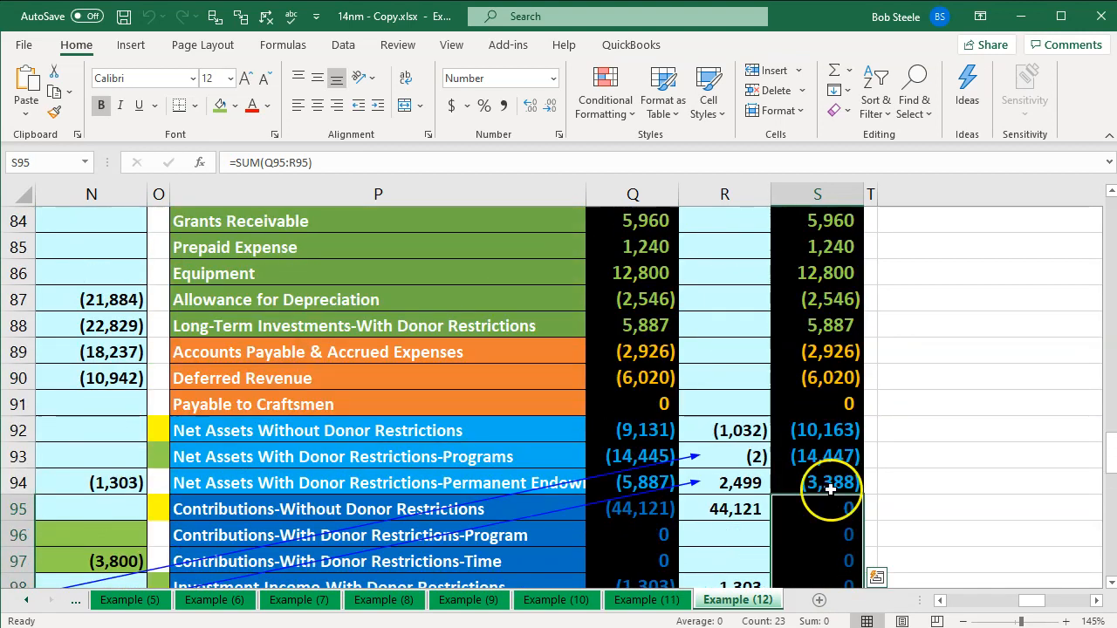
pyautogui.moveTo(827, 437); pyautogui.dragTo(828, 476)
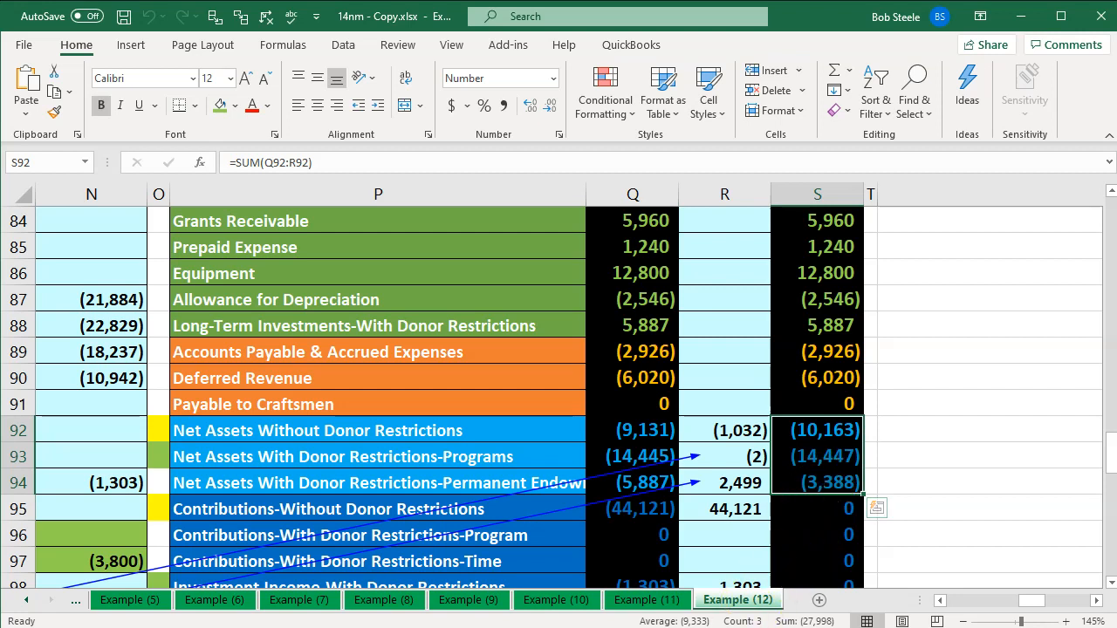
# Step: Switch to QuickBooks Desktop and run the standard Balance Sheet report as of 12/31/2020
pyautogui.click(757, 627)
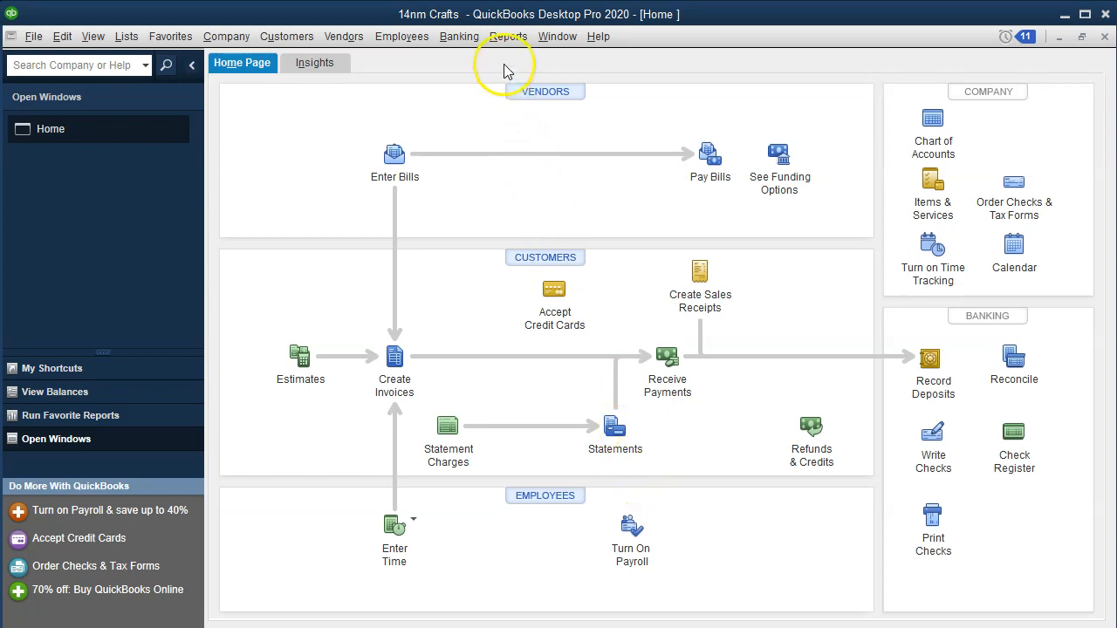
pyautogui.click(513, 36)
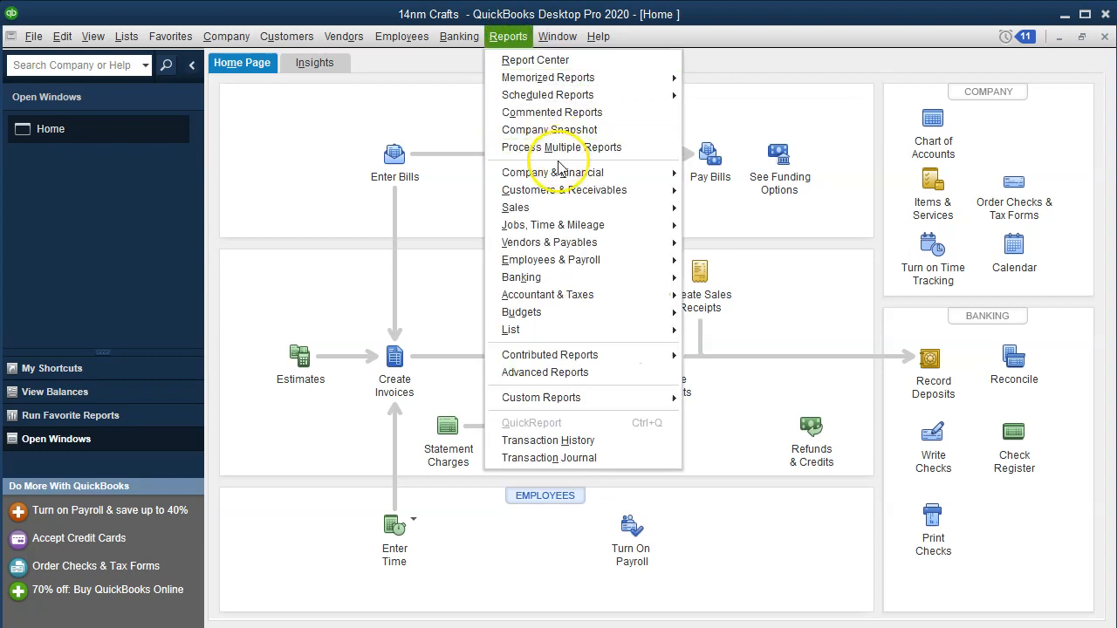
pyautogui.moveTo(655, 175)
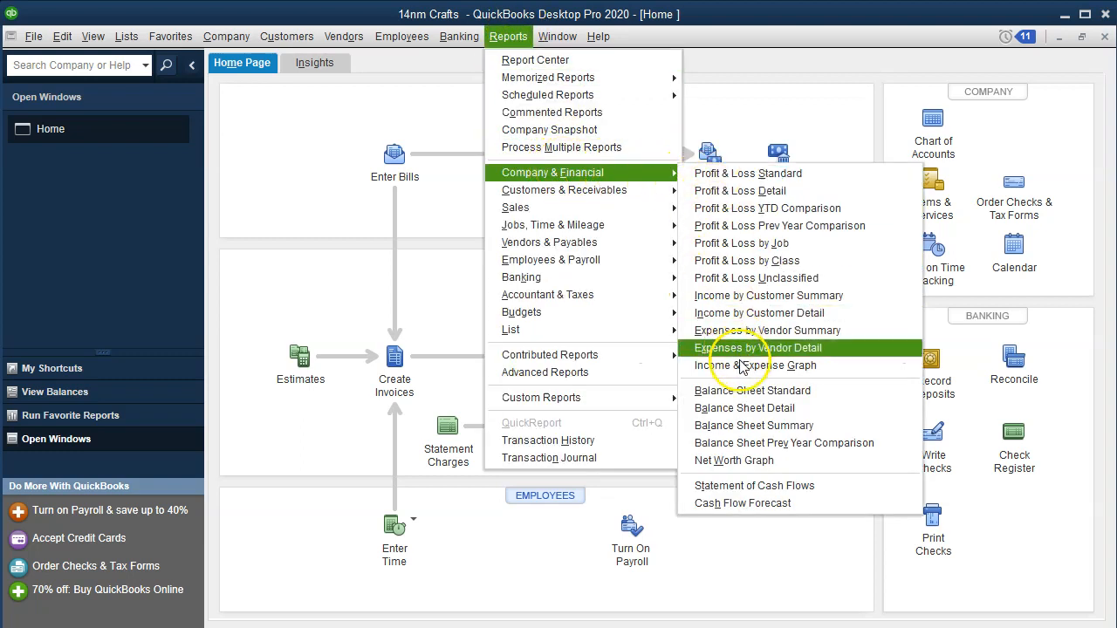
pyautogui.click(823, 394)
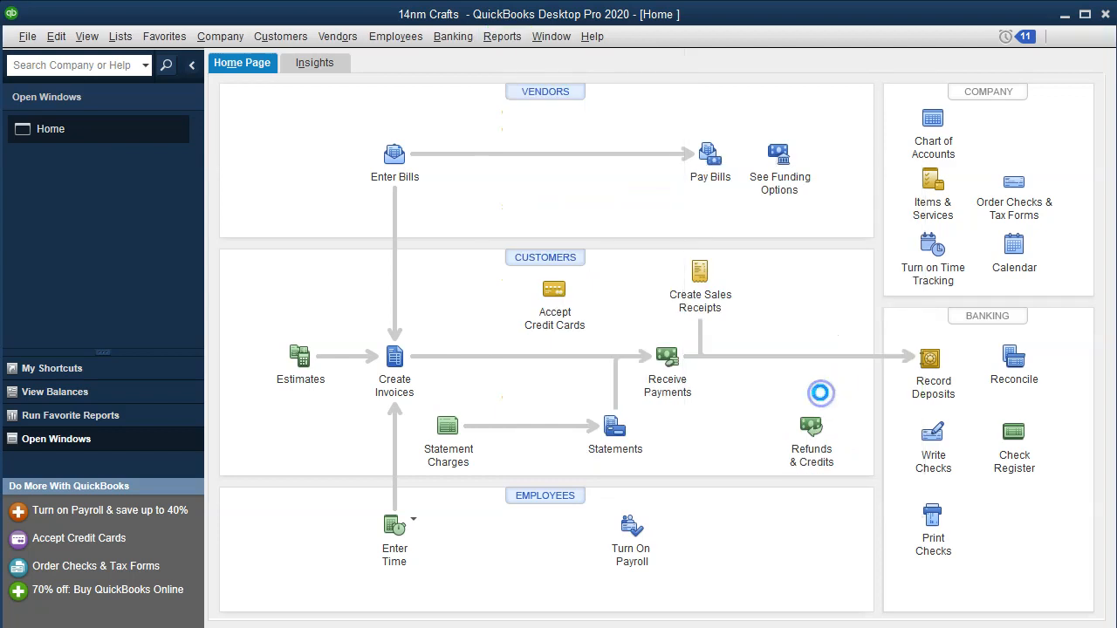
pyautogui.press('Tab')
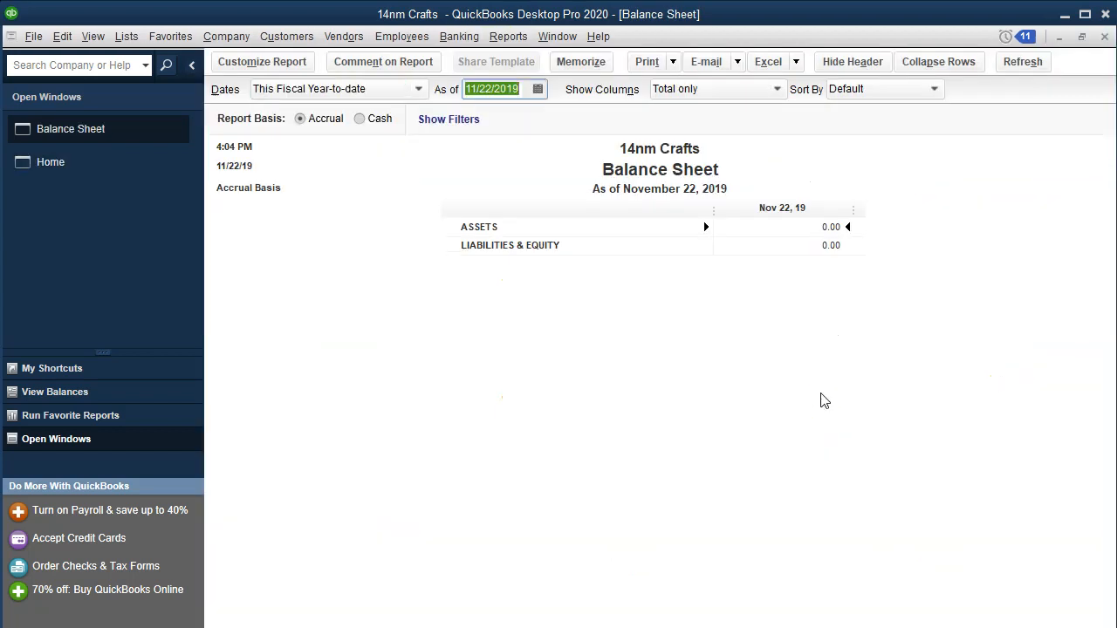
pyautogui.write('12')
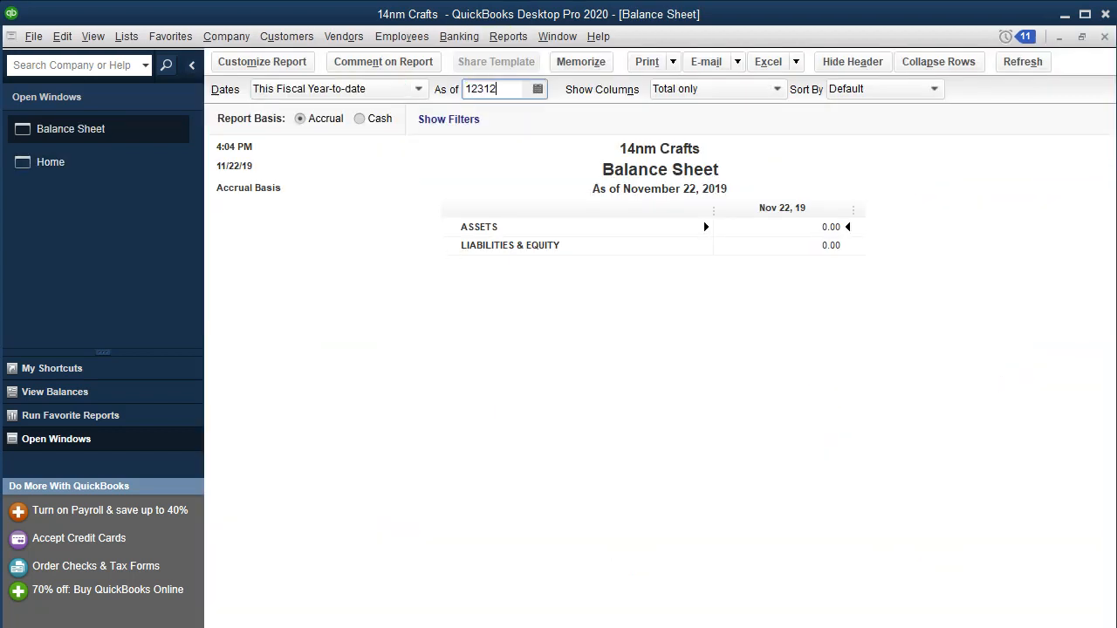
pyautogui.write('/31/20')
pyautogui.press('Tab')
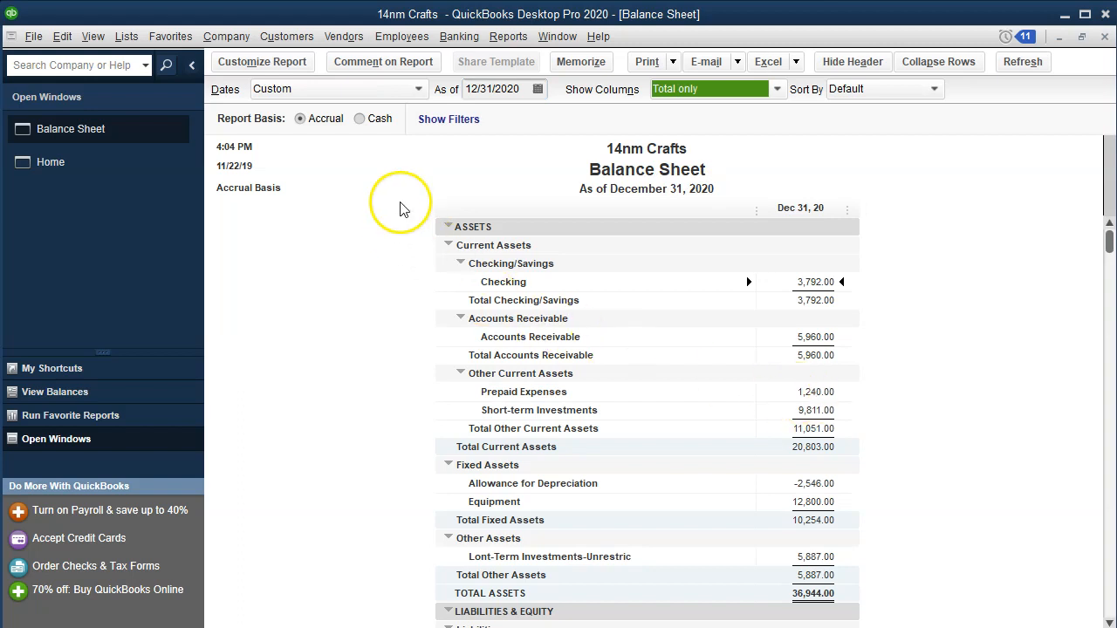
# Step: Change the Balance Sheet's column label font to size 11, apply it to all related fonts, and view the equity section
pyautogui.click(309, 70)
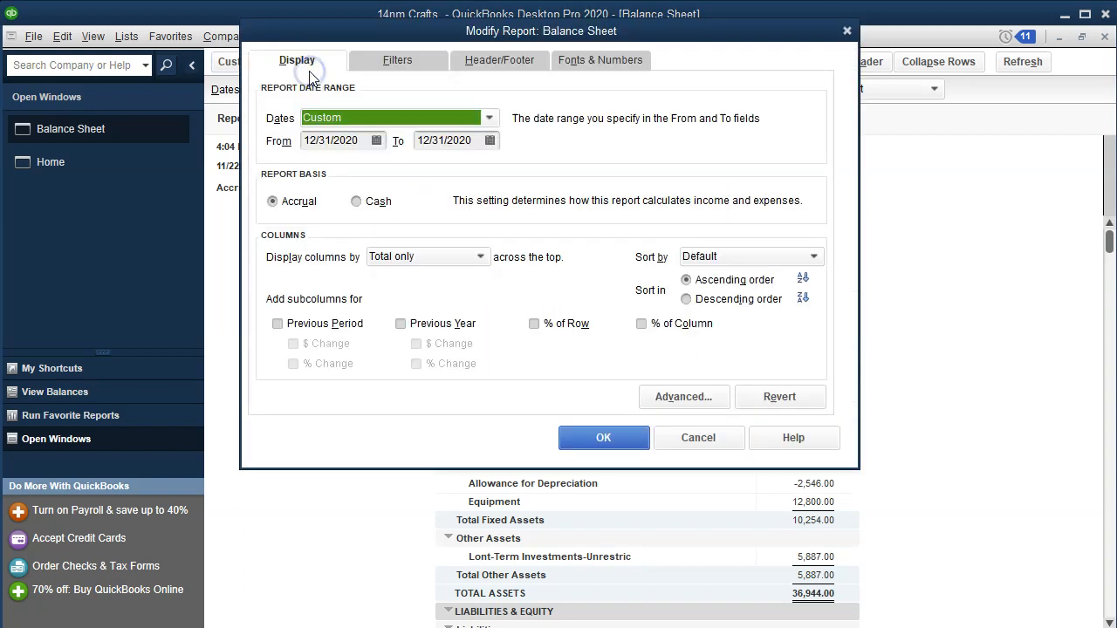
pyautogui.click(582, 63)
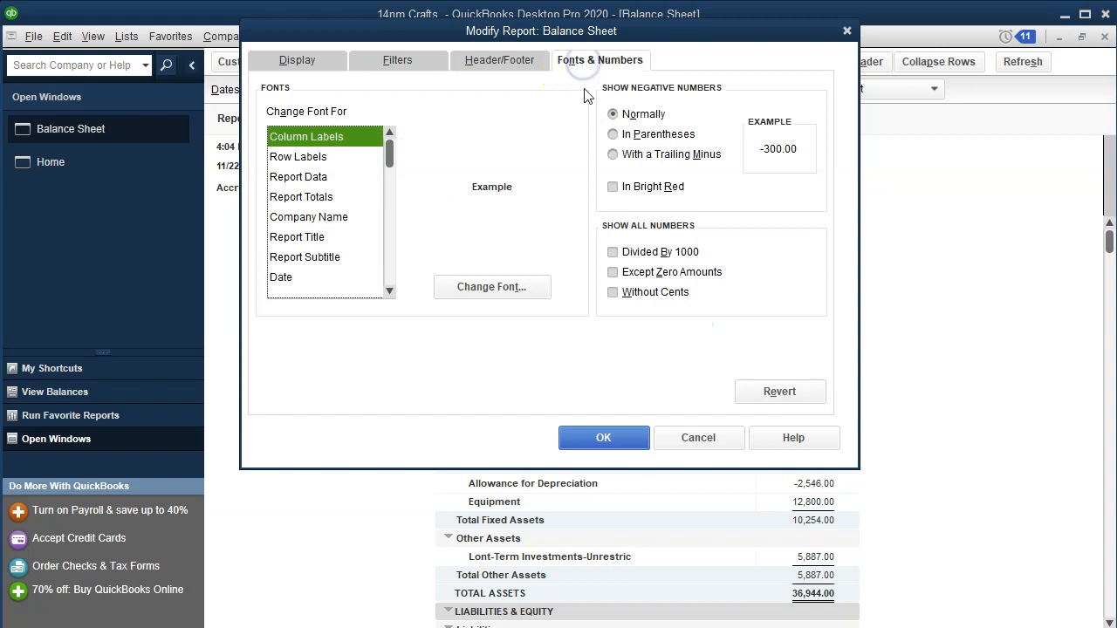
pyautogui.click(516, 295)
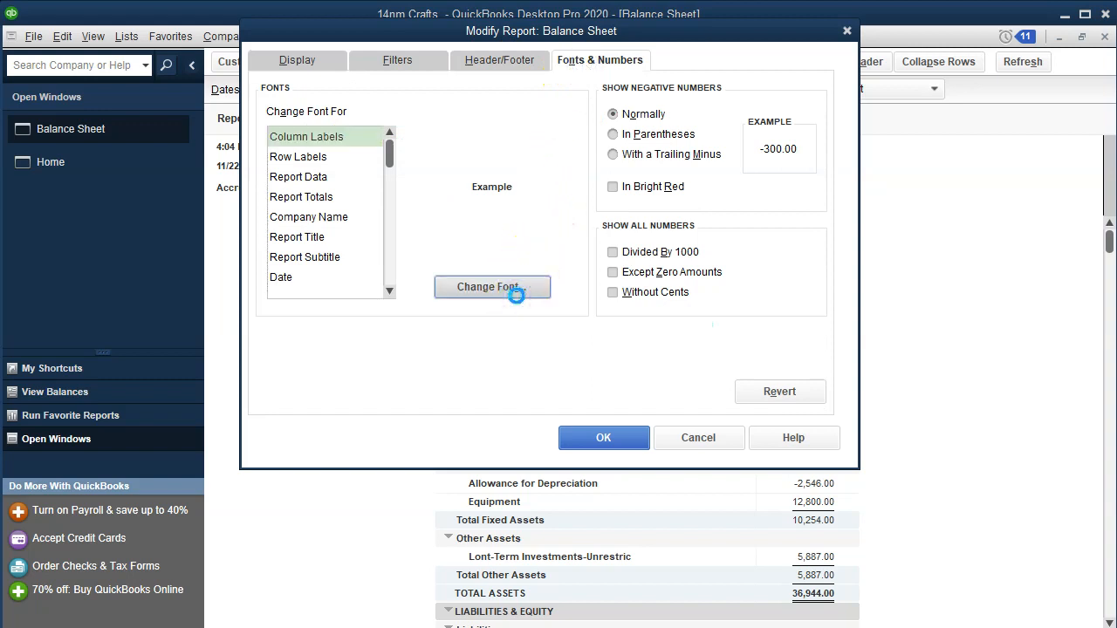
pyautogui.click(510, 222)
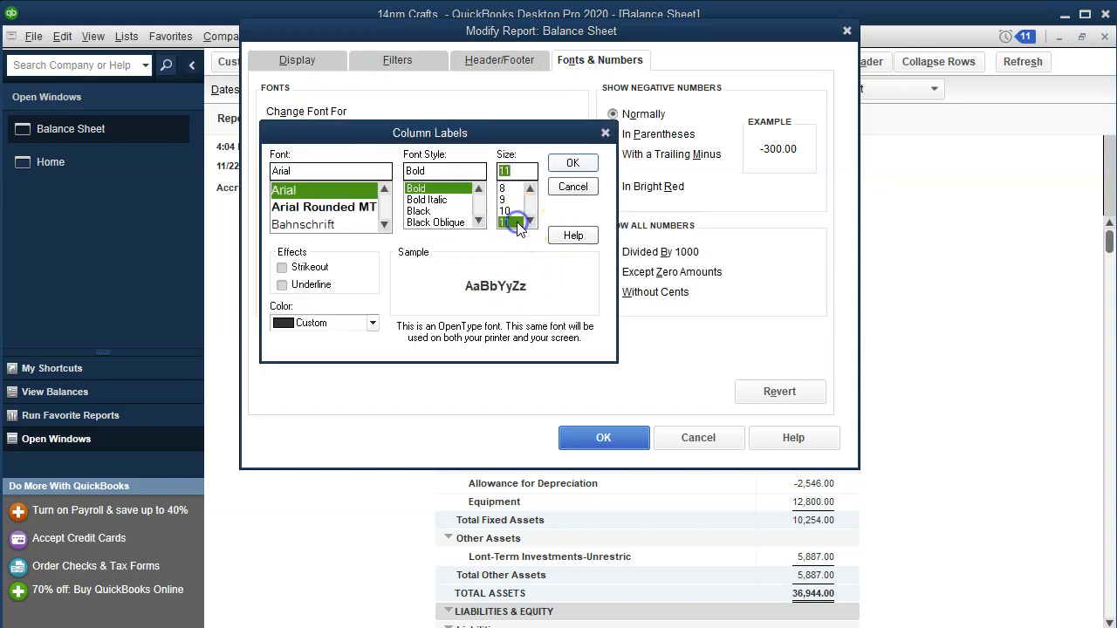
pyautogui.click(572, 163)
pyautogui.click(480, 132)
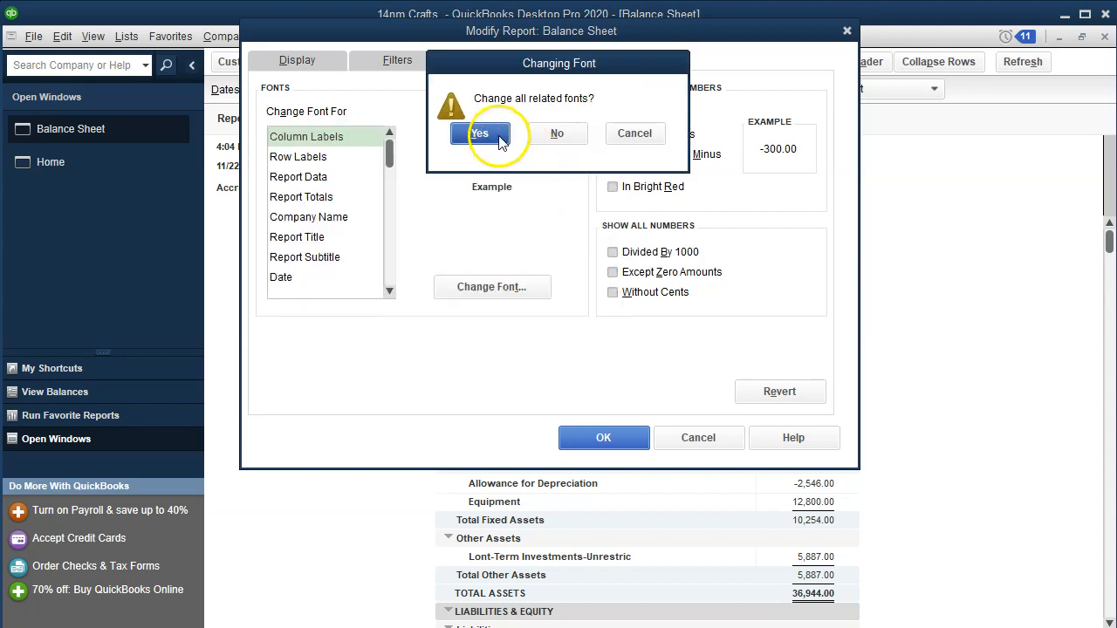
pyautogui.click(606, 437)
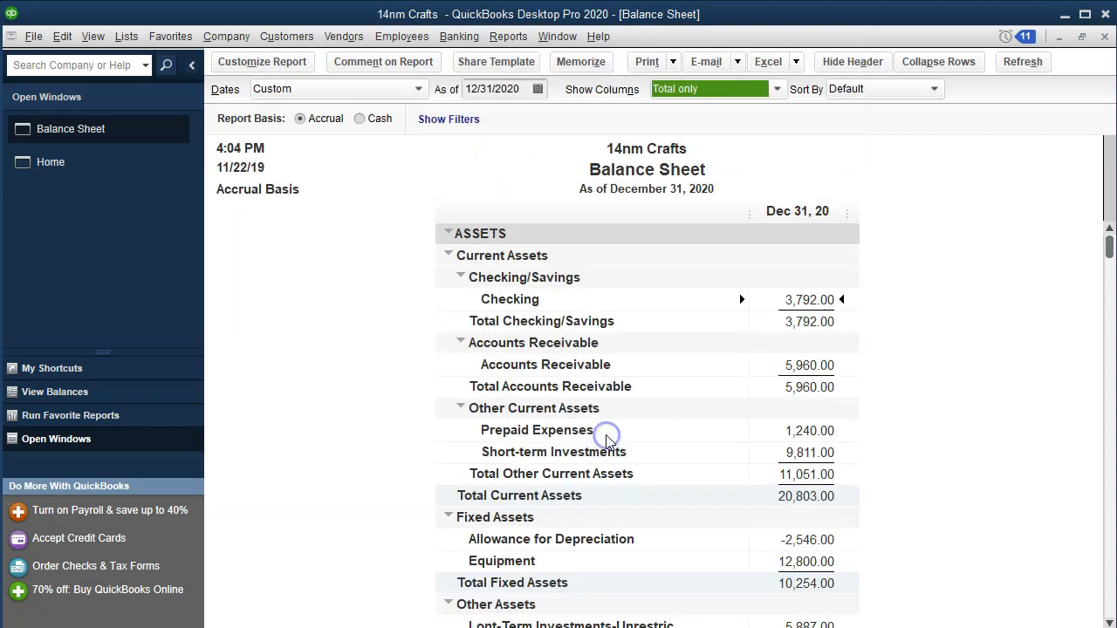
pyautogui.scroll(-7, 609, 443)
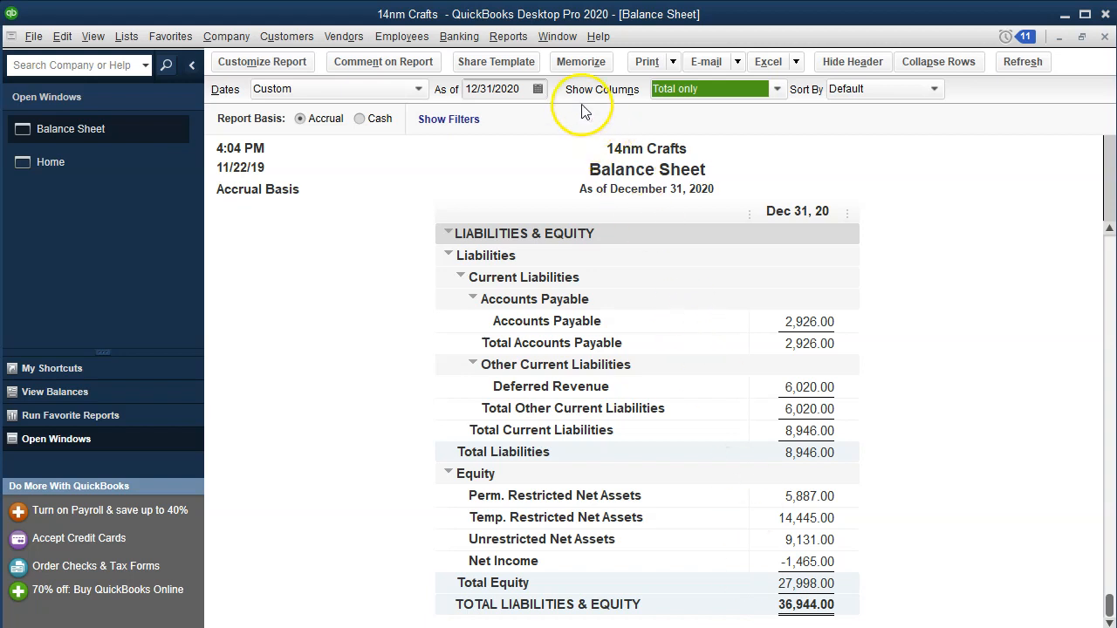
# Step: Run the Profit & Loss by Class report for 01/01/2020 to 12/31/2020
pyautogui.click(514, 36)
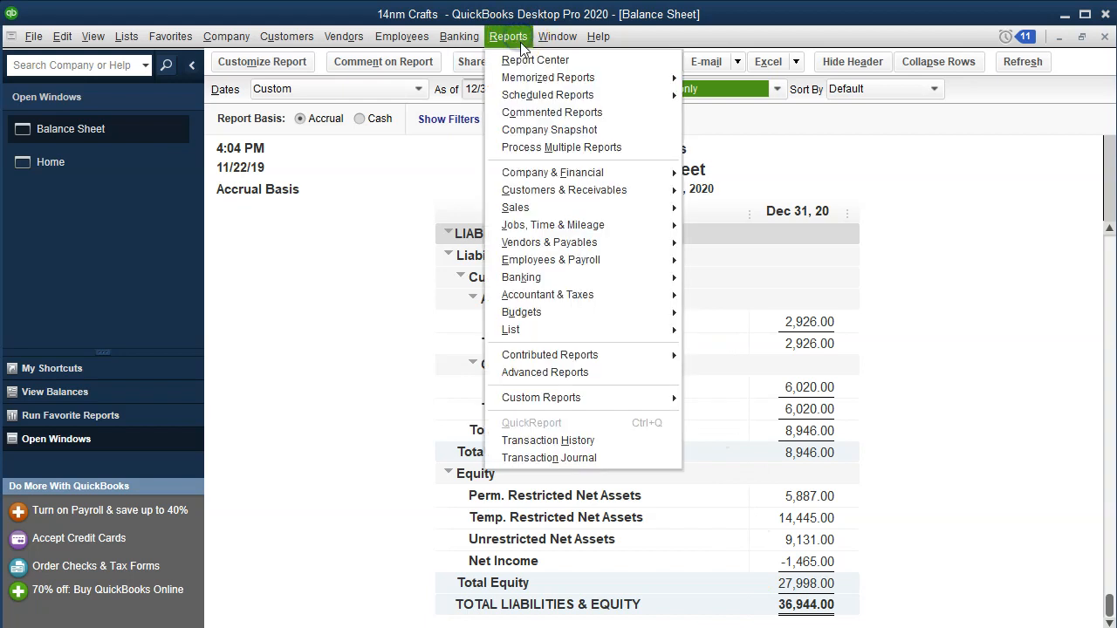
pyautogui.moveTo(602, 173)
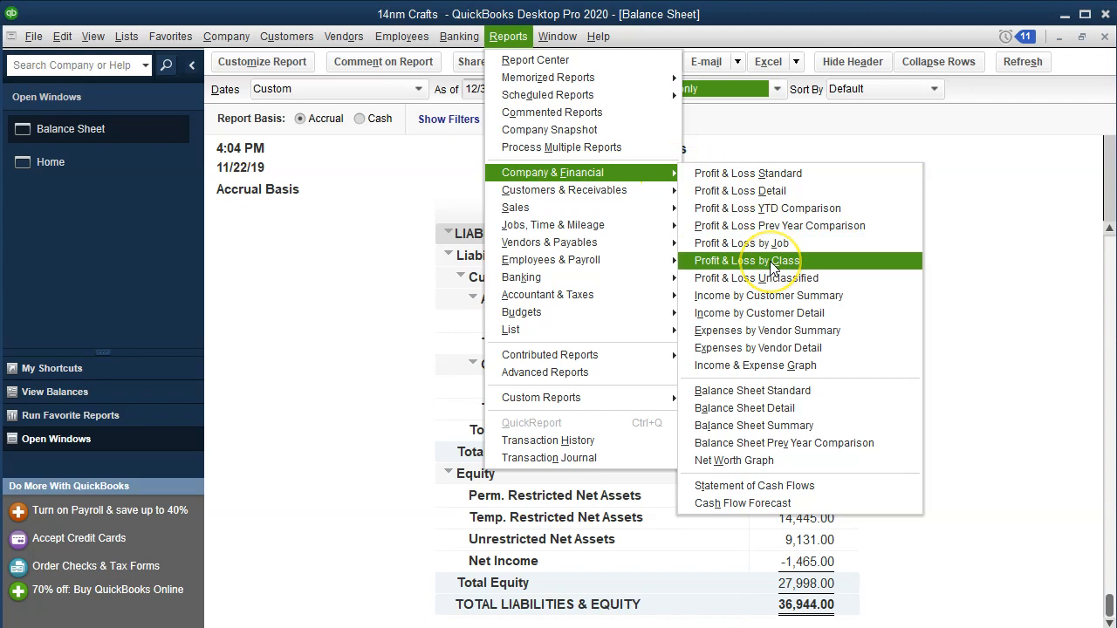
pyautogui.click(772, 262)
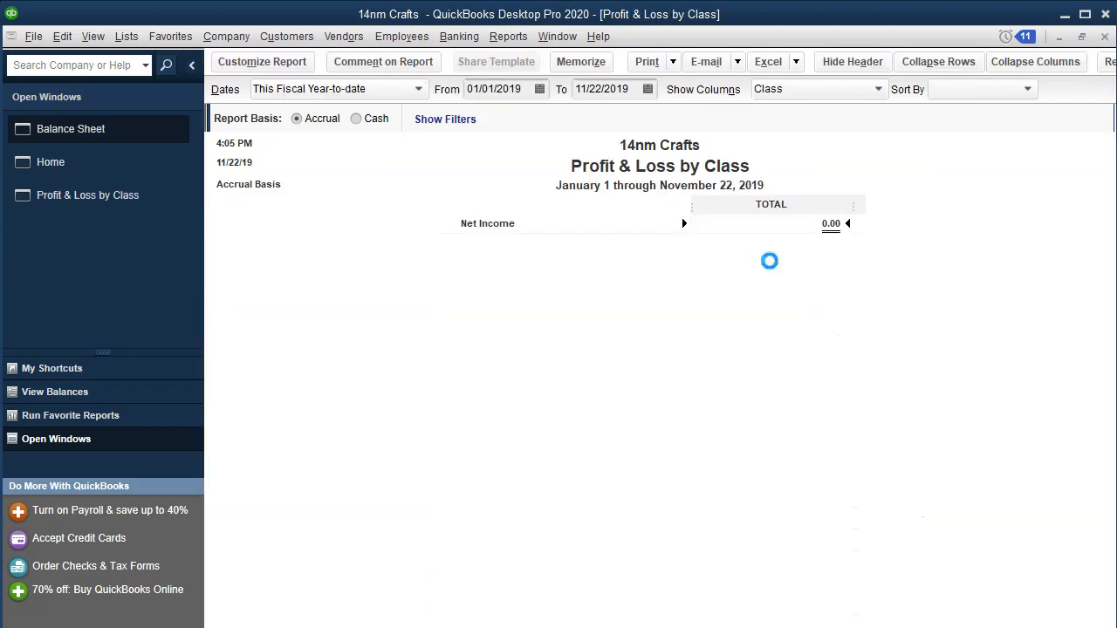
pyautogui.press('Tab')
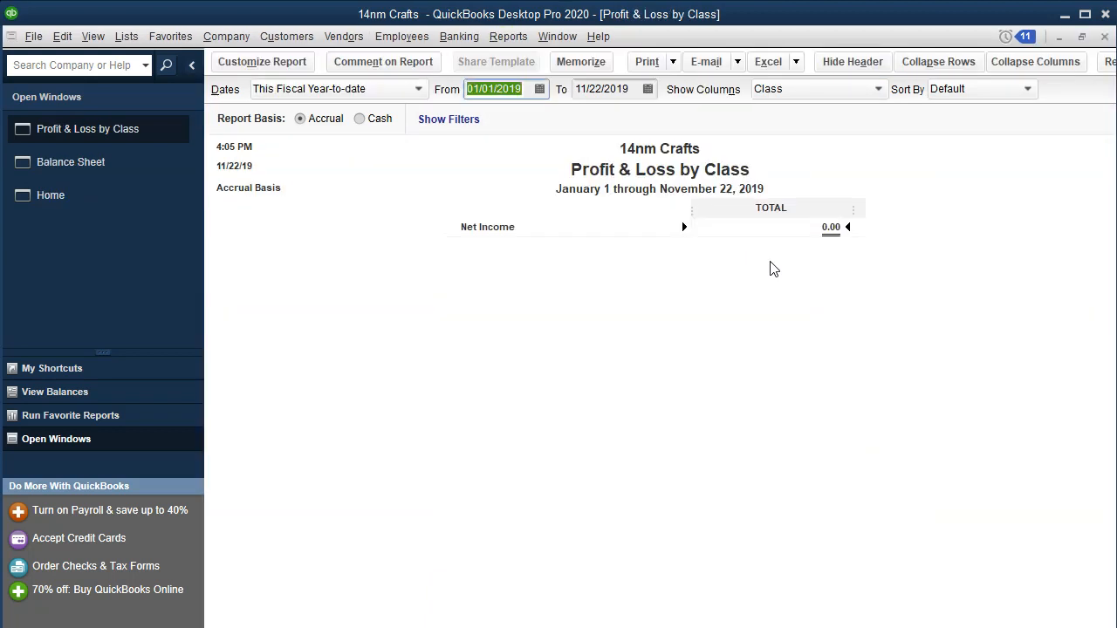
pyautogui.write('01/01/2020')
pyautogui.press('Tab')
pyautogui.write('12/31/2020')
pyautogui.press('Tab')
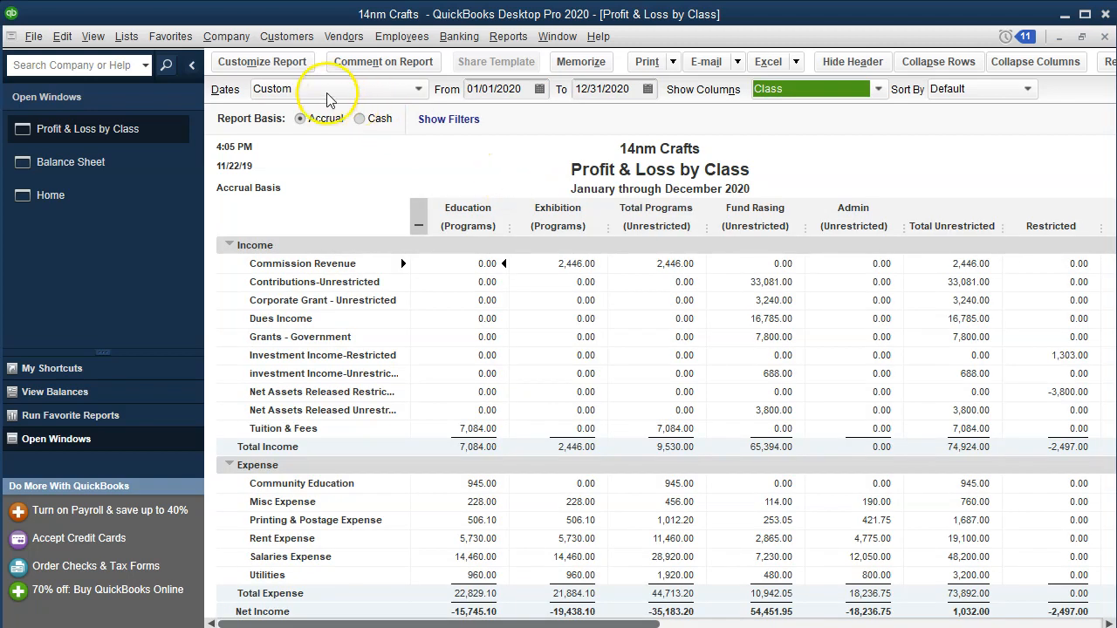
# Step: Change the Profit & Loss by Class report's column label font to size 11 and apply it to all related fonts
pyautogui.click(262, 61)
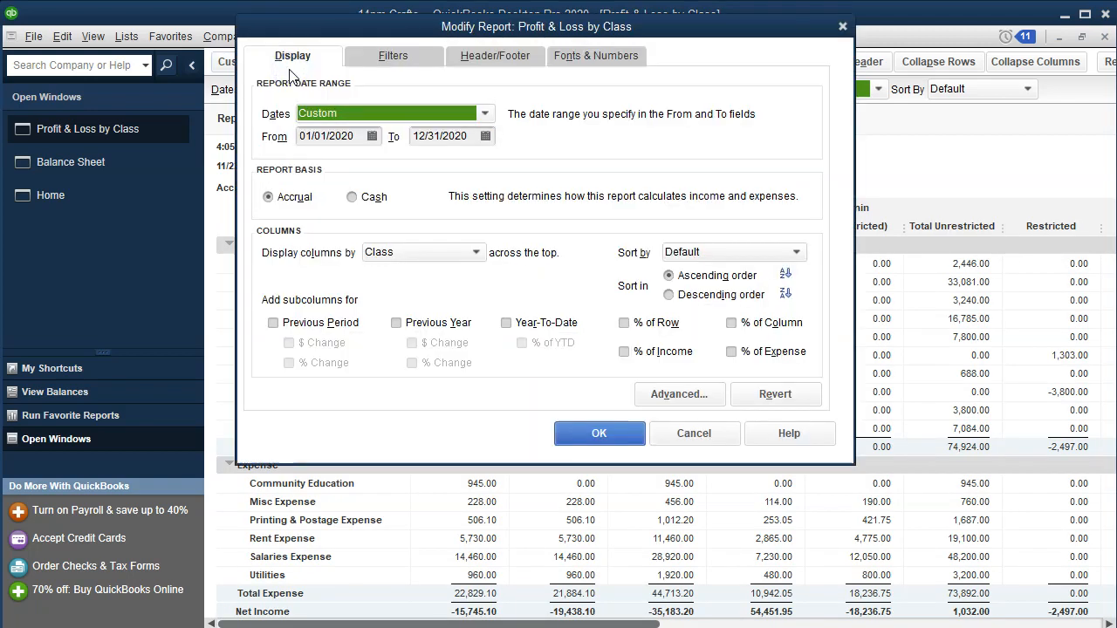
pyautogui.click(613, 63)
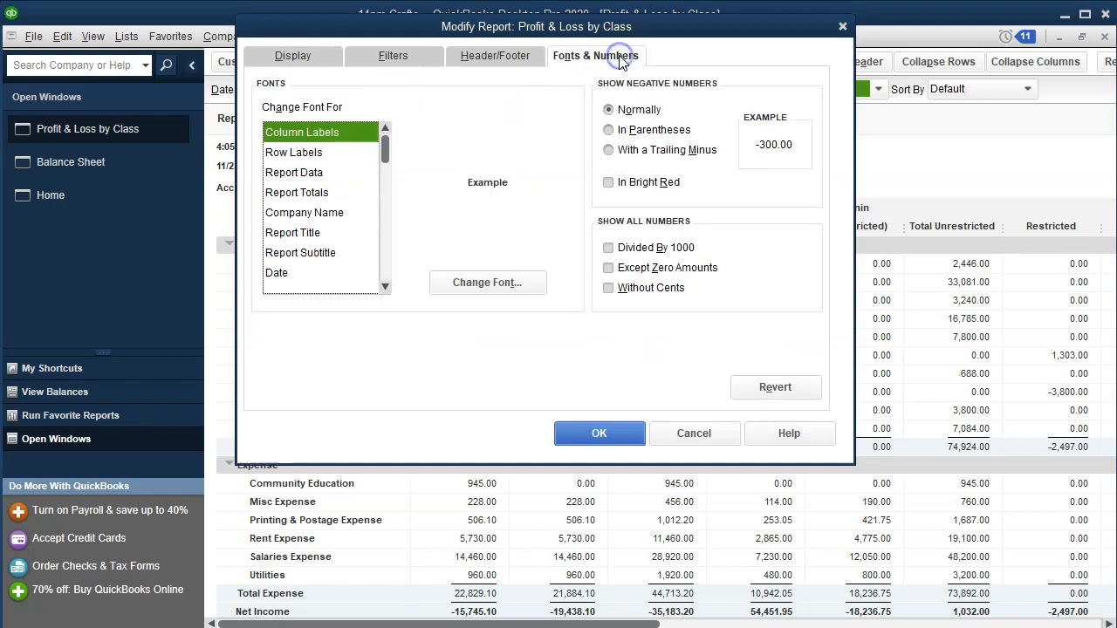
pyautogui.click(494, 281)
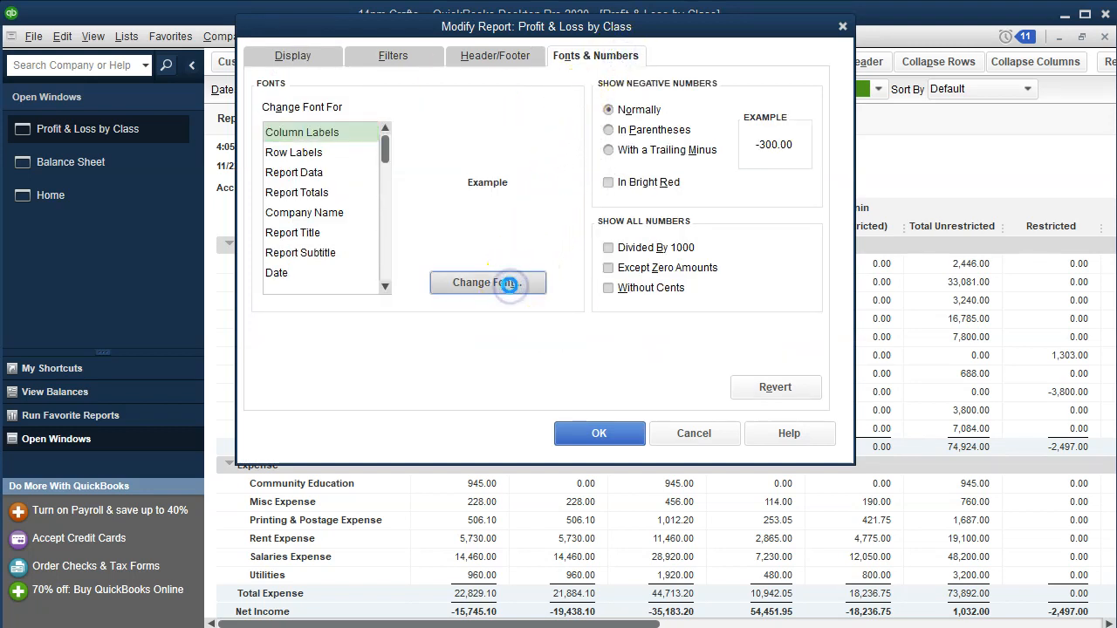
pyautogui.click(505, 218)
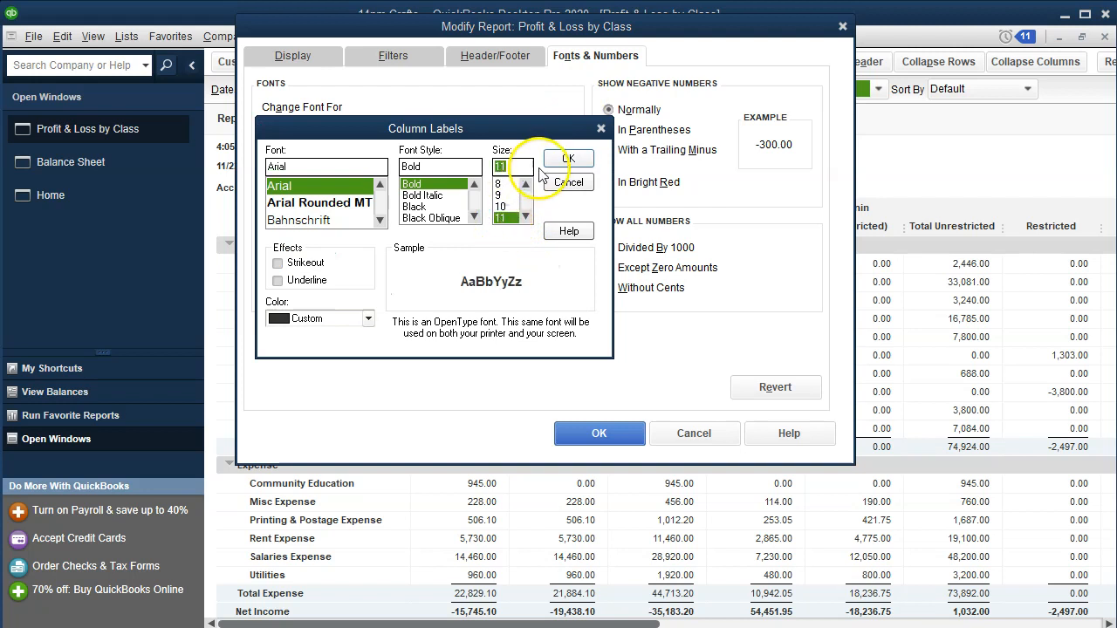
pyautogui.click(547, 165)
pyautogui.click(471, 133)
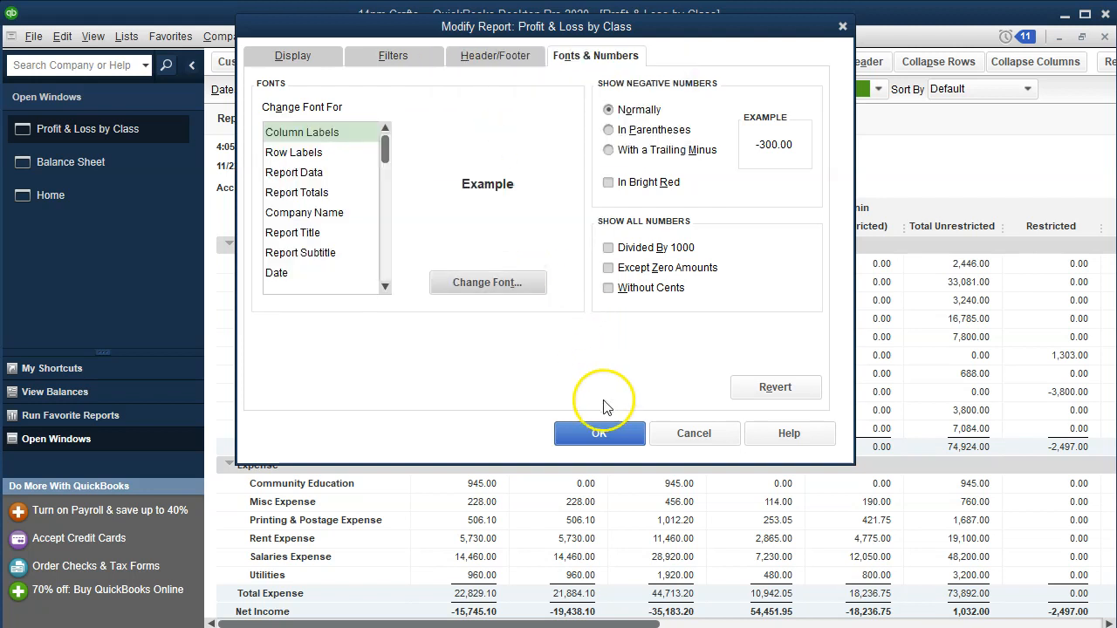
pyautogui.click(615, 433)
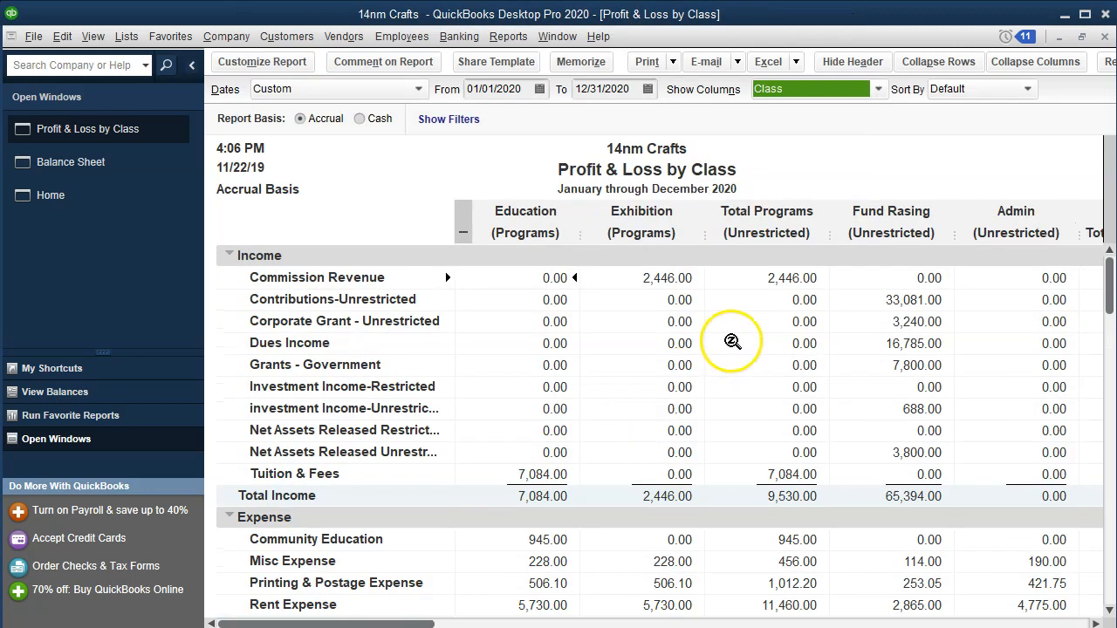
# Step: Collapse the Unrestricted class columns so the report compares only Unrestricted, Restricted and Total
pyautogui.scroll(-2, 737, 384)
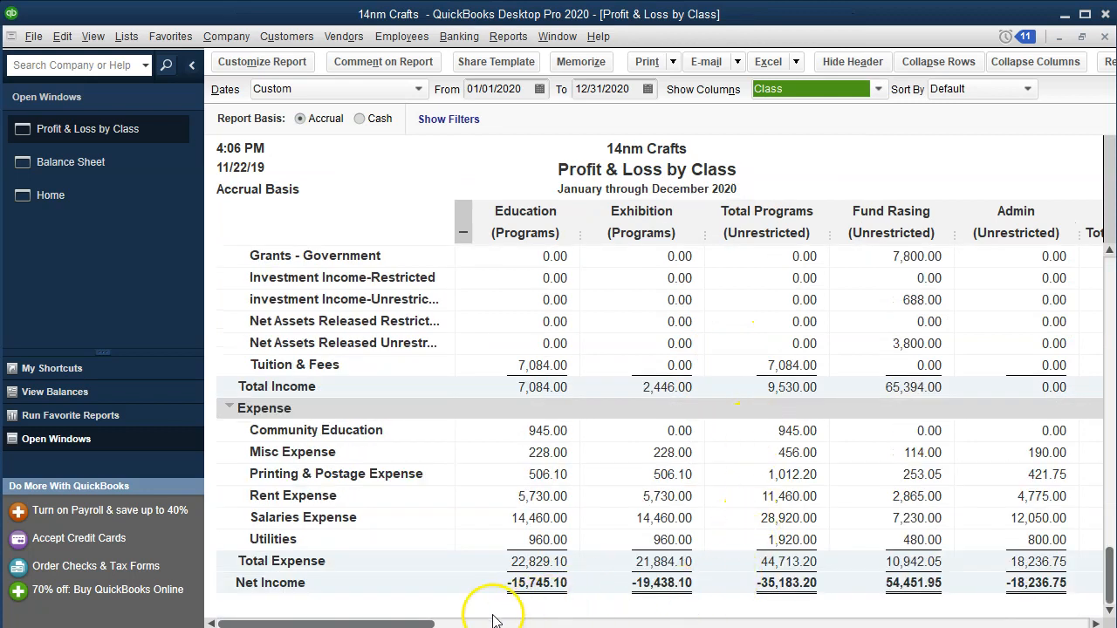
pyautogui.moveTo(426, 621); pyautogui.dragTo(1073, 621)
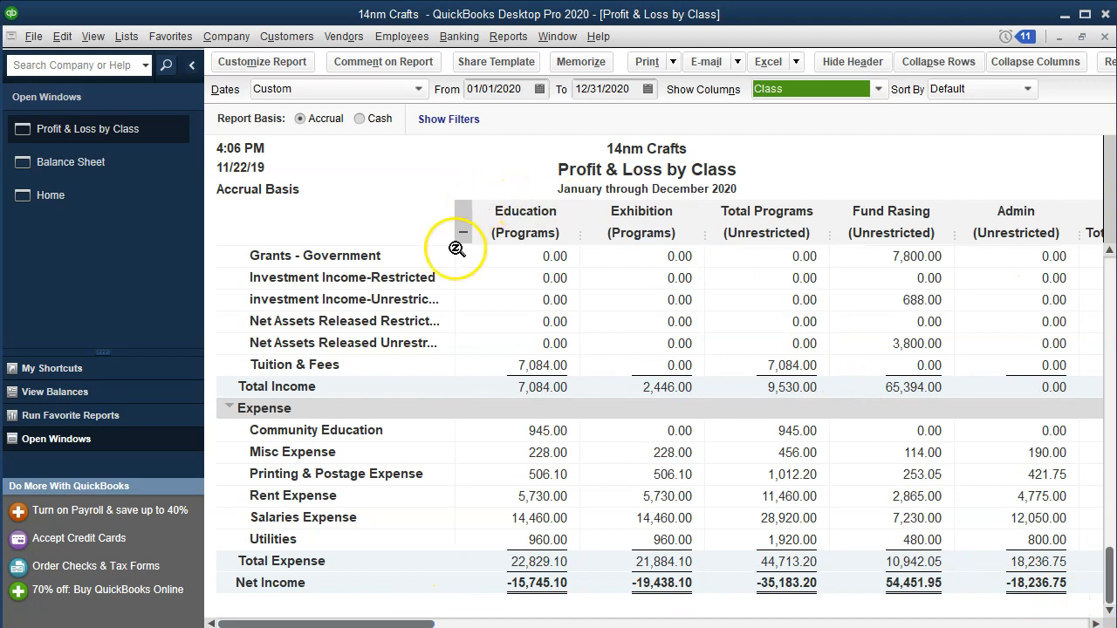
pyautogui.click(464, 236)
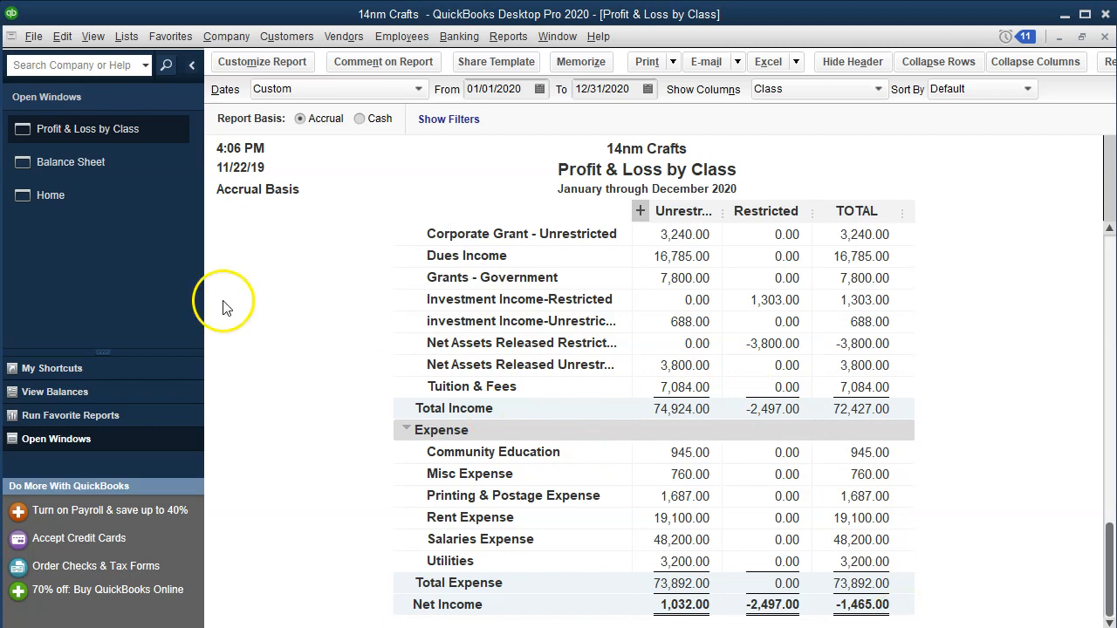
# Step: Set the Balance Sheet's as-of date to 01/01/2021 and compare its equity balances with the net asset balances in the Excel worksheet
pyautogui.click(103, 173)
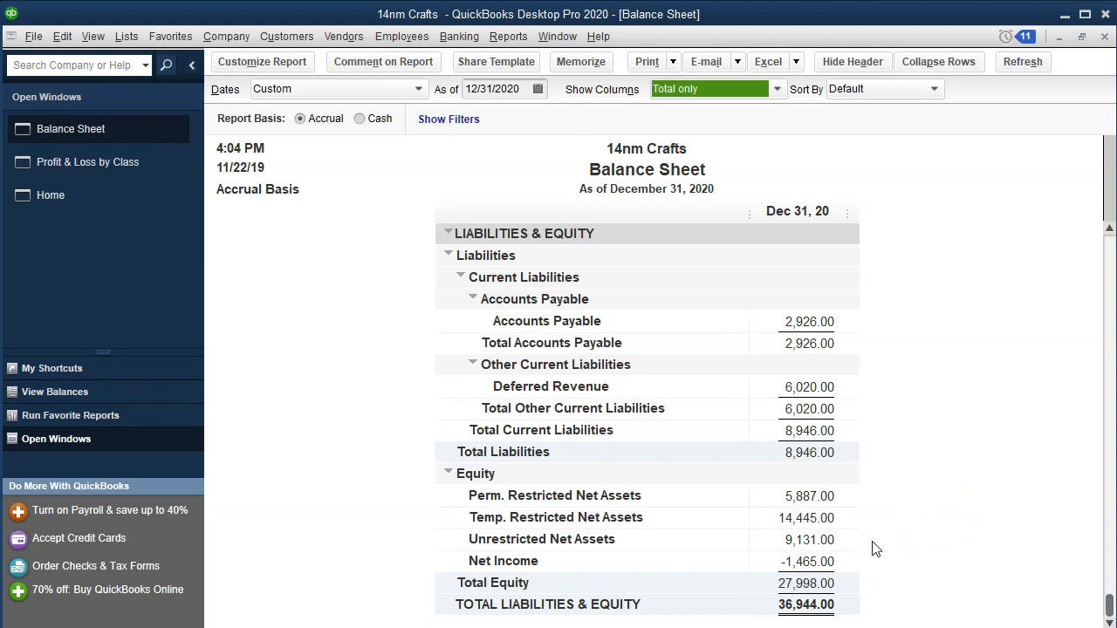
pyautogui.click(528, 88)
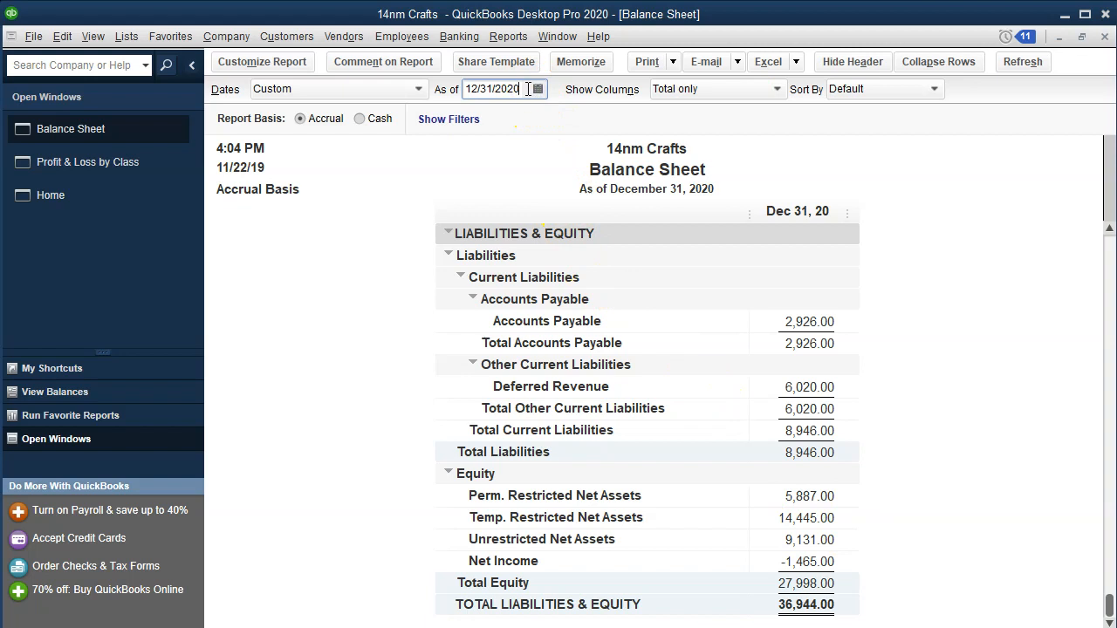
pyautogui.press('+')
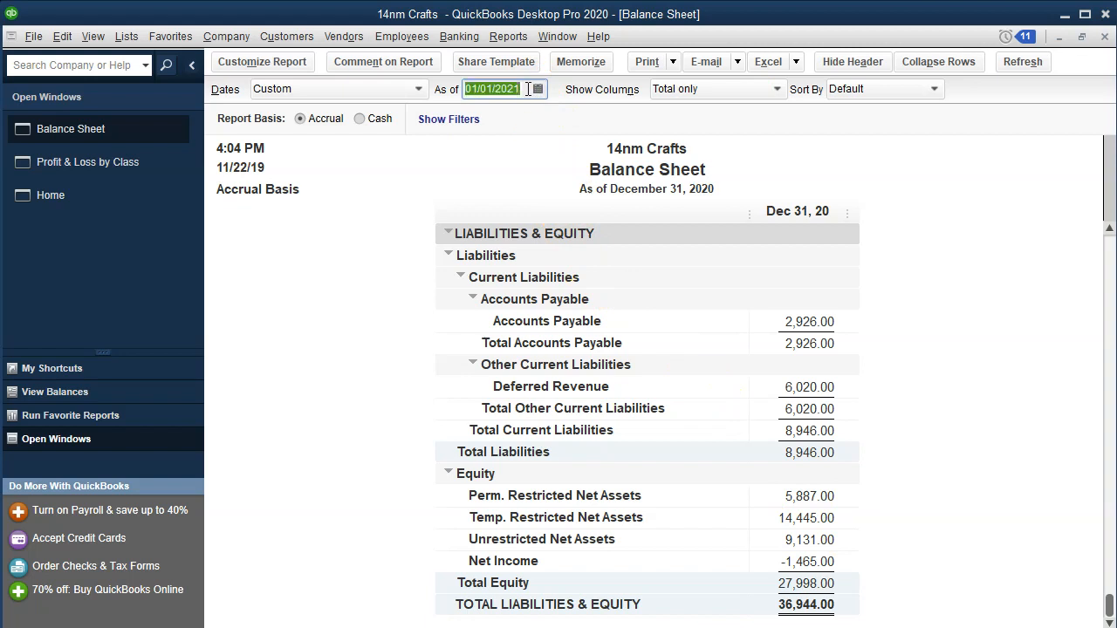
pyautogui.click(883, 571)
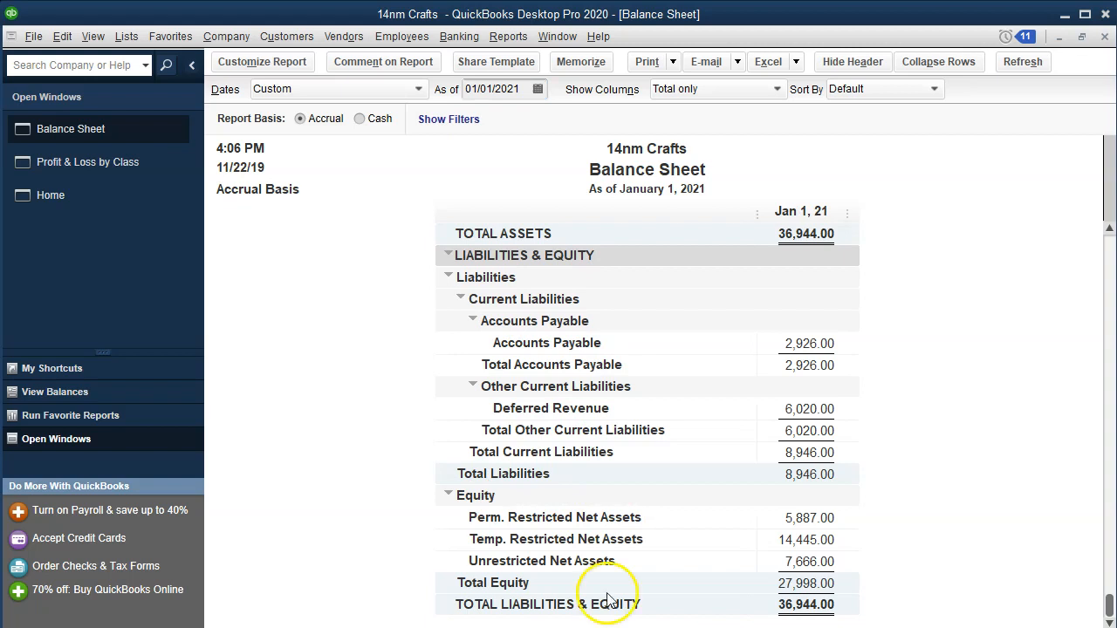
pyautogui.click(859, 569)
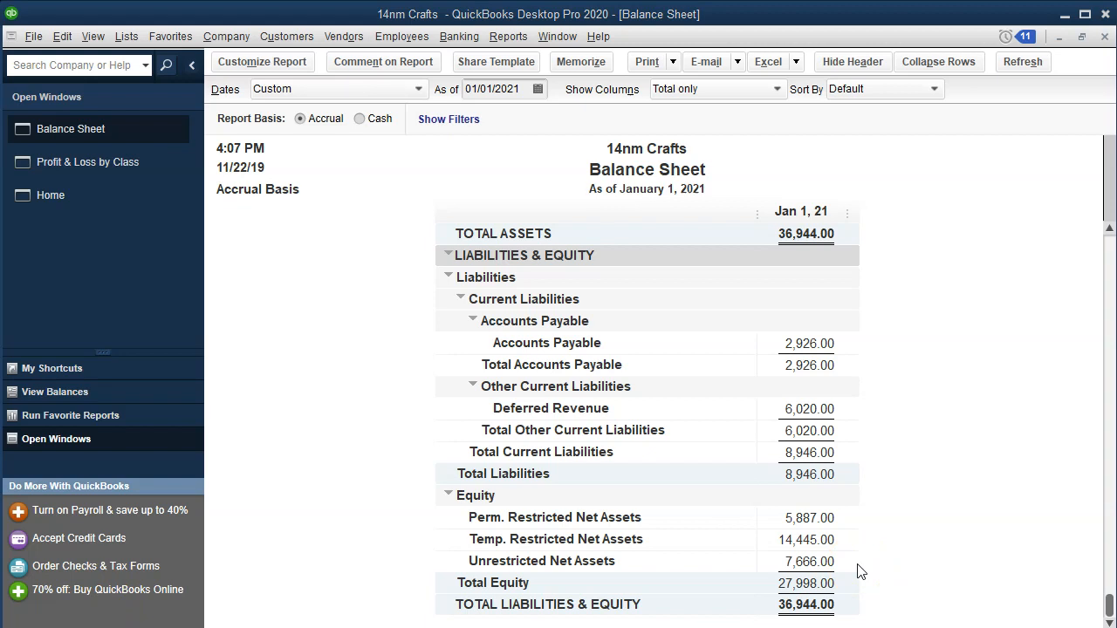
pyautogui.click(739, 590)
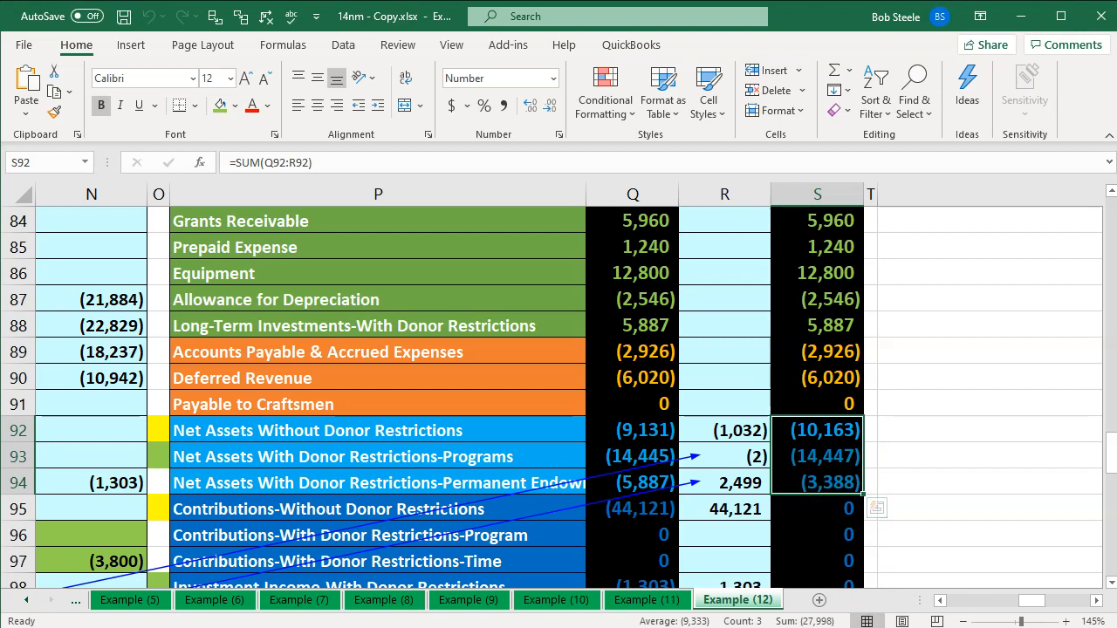
pyautogui.hotkey('alt', 'Tab')
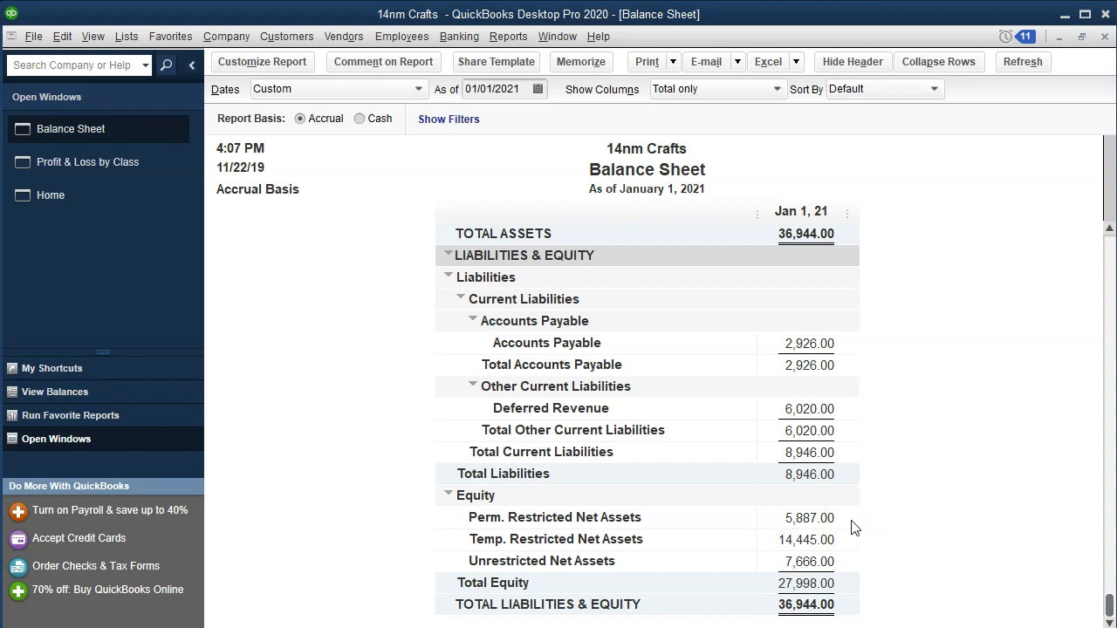
# Step: Run the Profit & Loss by Job report for 01/01/2020 to 12/31/2020
pyautogui.click(508, 39)
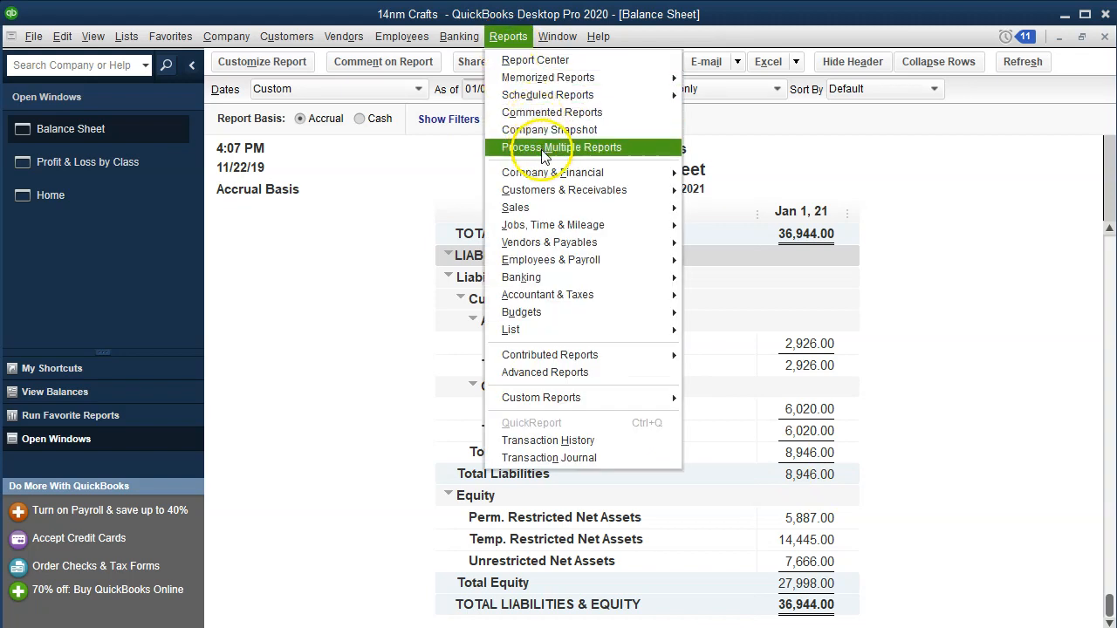
pyautogui.moveTo(643, 172)
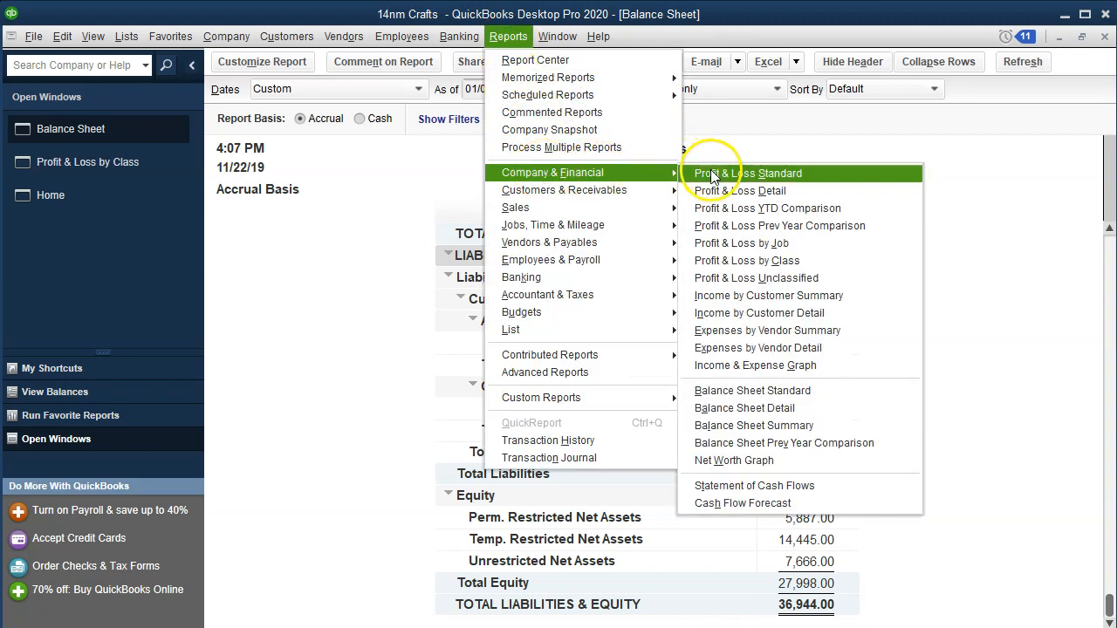
pyautogui.click(729, 244)
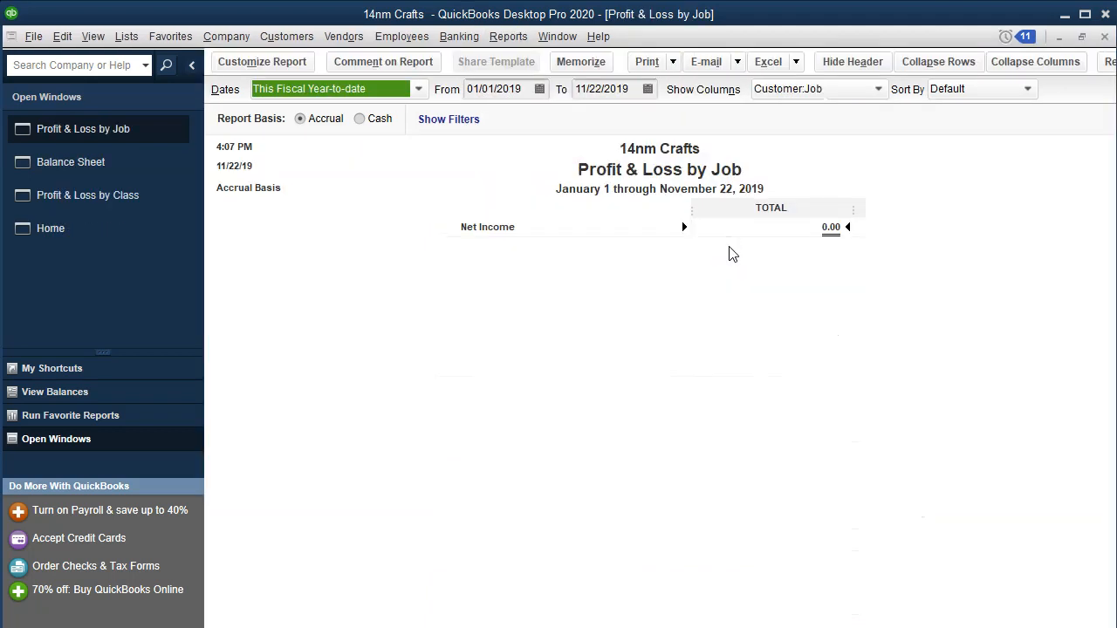
pyautogui.press('Tab')
pyautogui.write('01/01/2020')
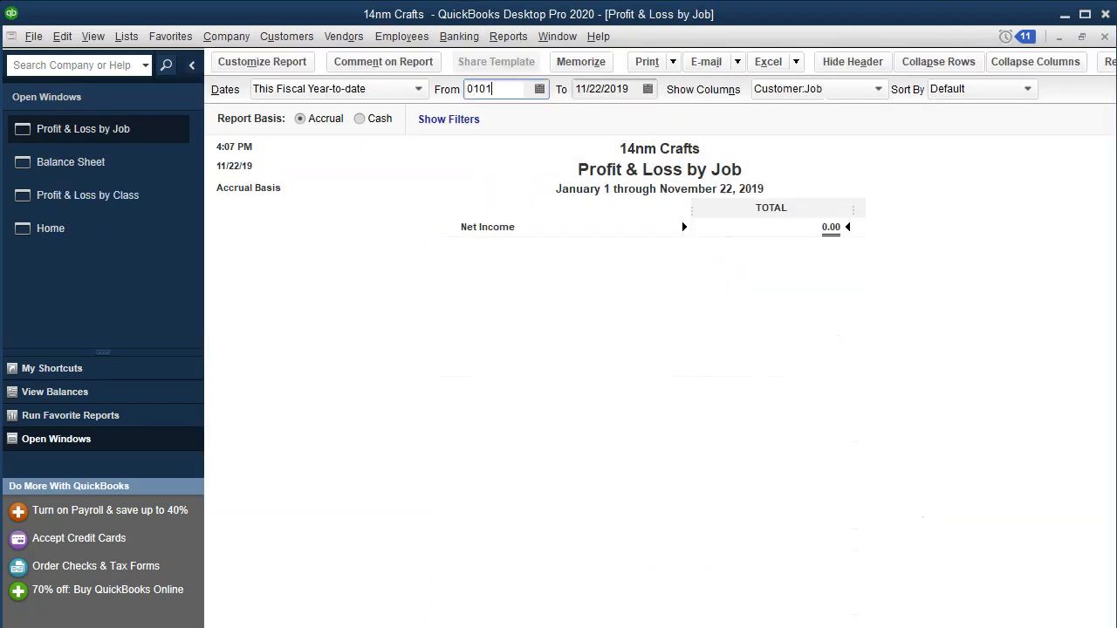
pyautogui.press('Tab')
pyautogui.write('12/31/2020')
pyautogui.press('Tab')
pyautogui.click(409, 122)
# Step: Change the Profit & Loss by Job report's column label font to size 11 and apply it to all related fonts
pyautogui.click(292, 62)
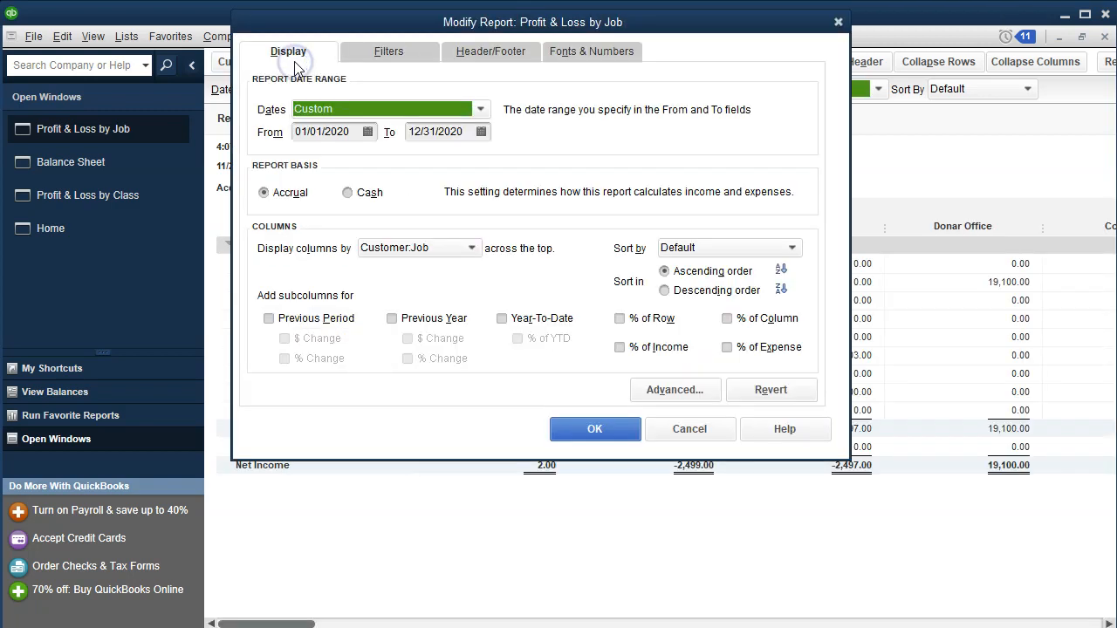
pyautogui.click(587, 53)
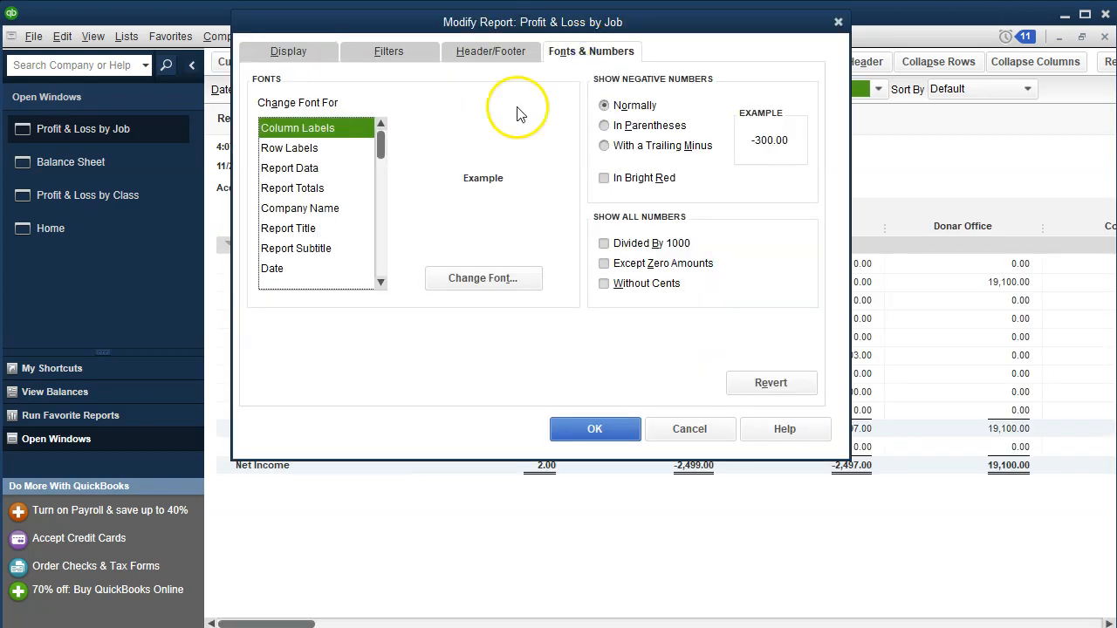
pyautogui.click(483, 277)
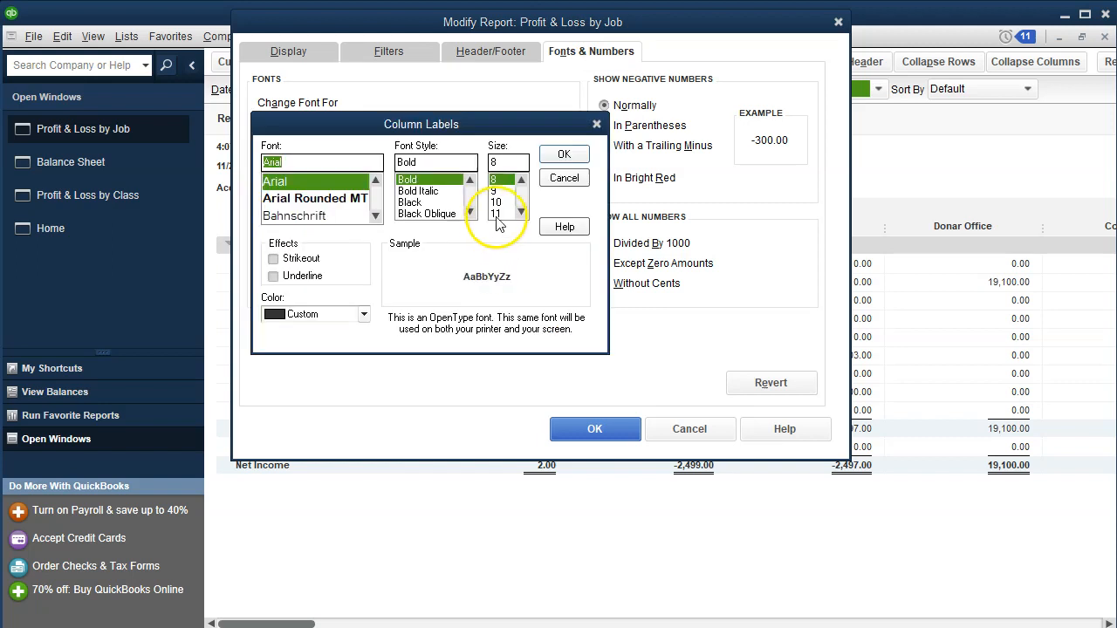
pyautogui.click(496, 215)
pyautogui.click(564, 154)
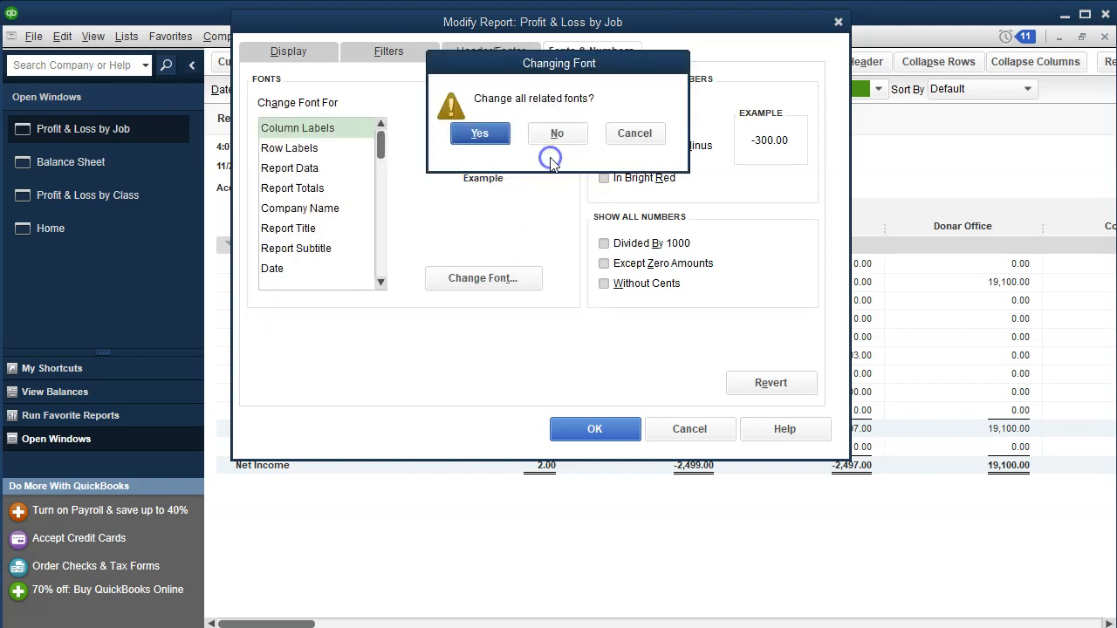
pyautogui.click(480, 139)
pyautogui.click(578, 427)
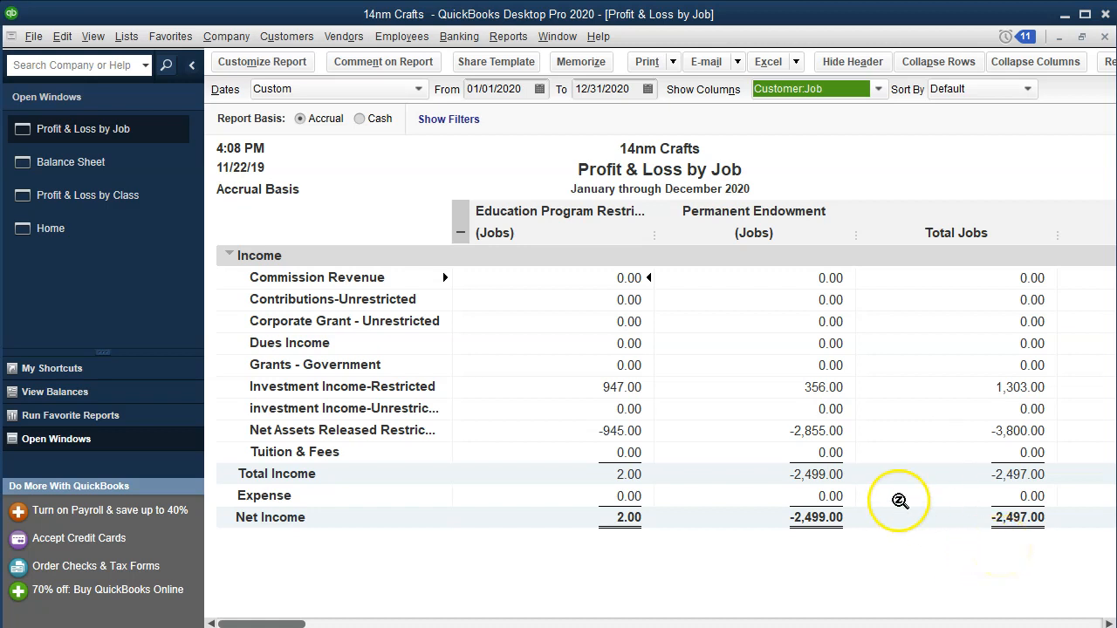
# Step: Check net income on the Profit & Loss by Class report, and set the Profit & Loss by Job report's start date to 01/01/2019
pyautogui.click(146, 197)
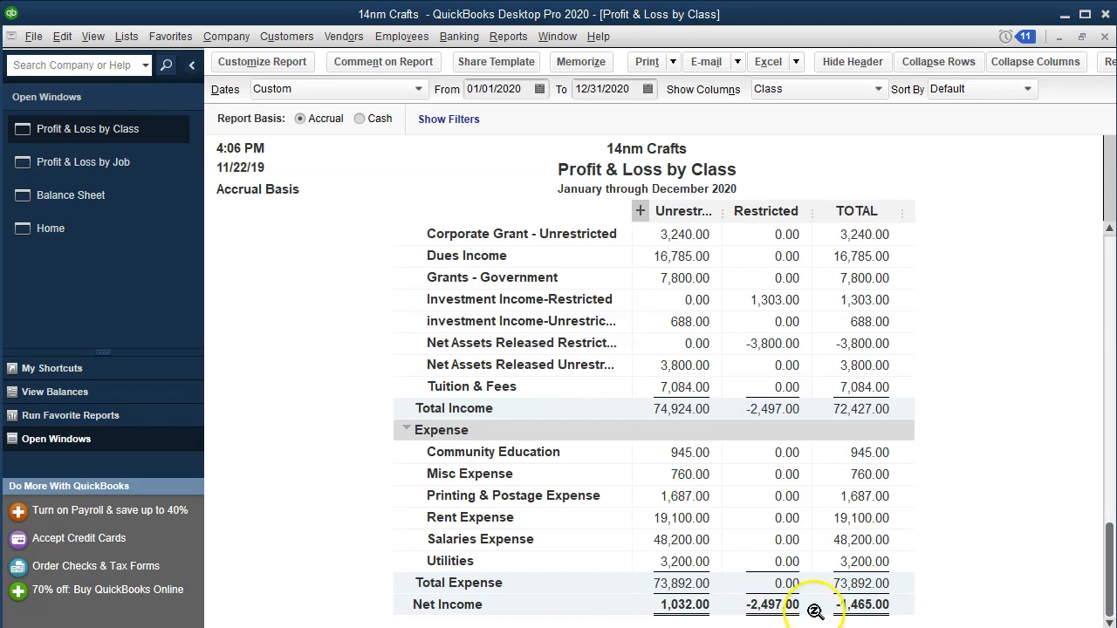
pyautogui.click(141, 163)
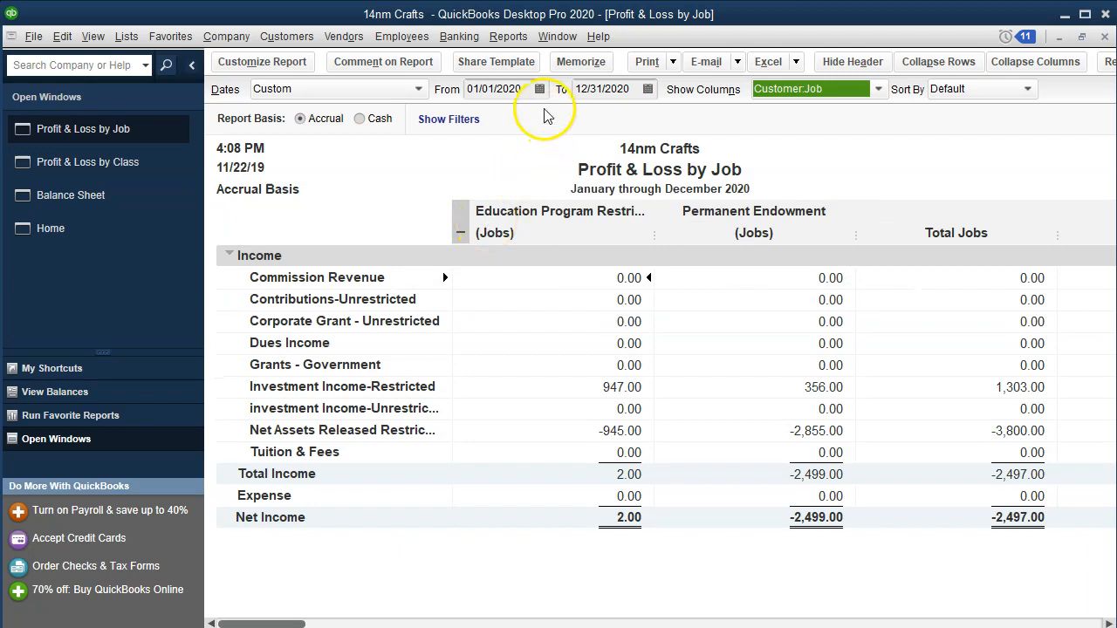
pyautogui.click(524, 88)
pyautogui.press('BackSpace')
pyautogui.press('BackSpace')
pyautogui.write('19')
pyautogui.click(910, 180)
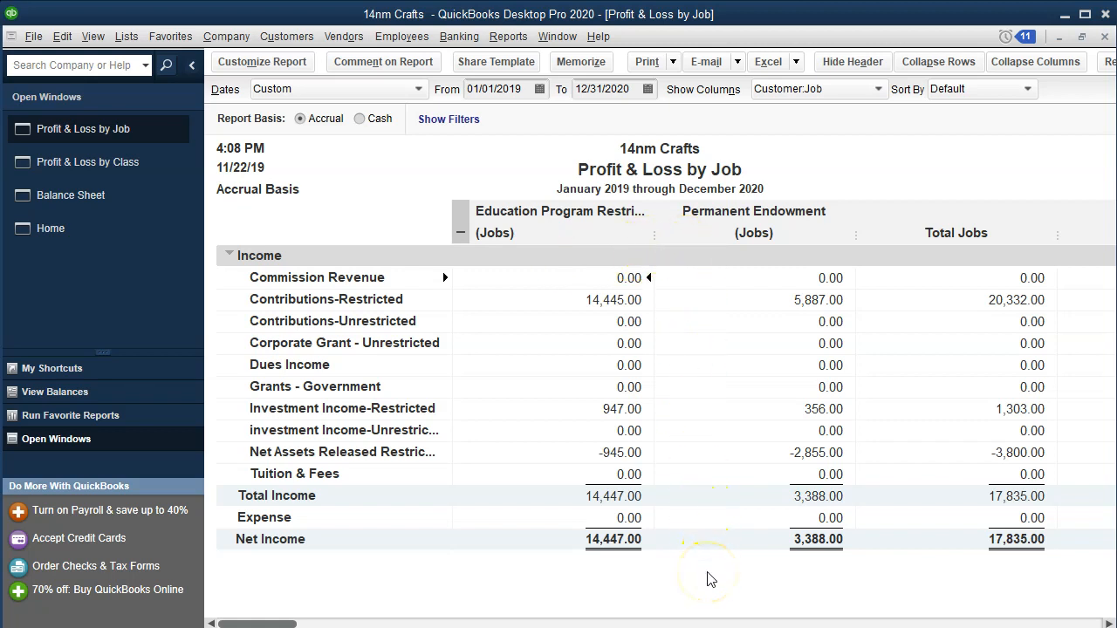
# Step: Switch to Excel and compare the ending program and permanent endowment net assets in S93 and S94 with the Profit & Loss by Job totals
pyautogui.hotkey('alt', 'Tab')
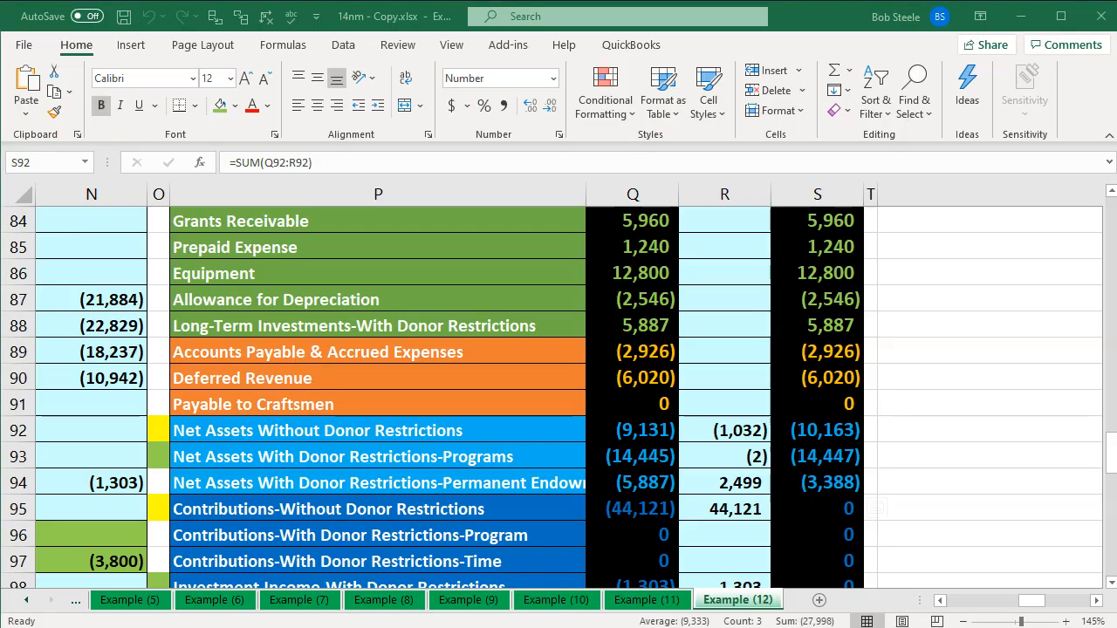
pyautogui.click(751, 538)
pyautogui.click(827, 459)
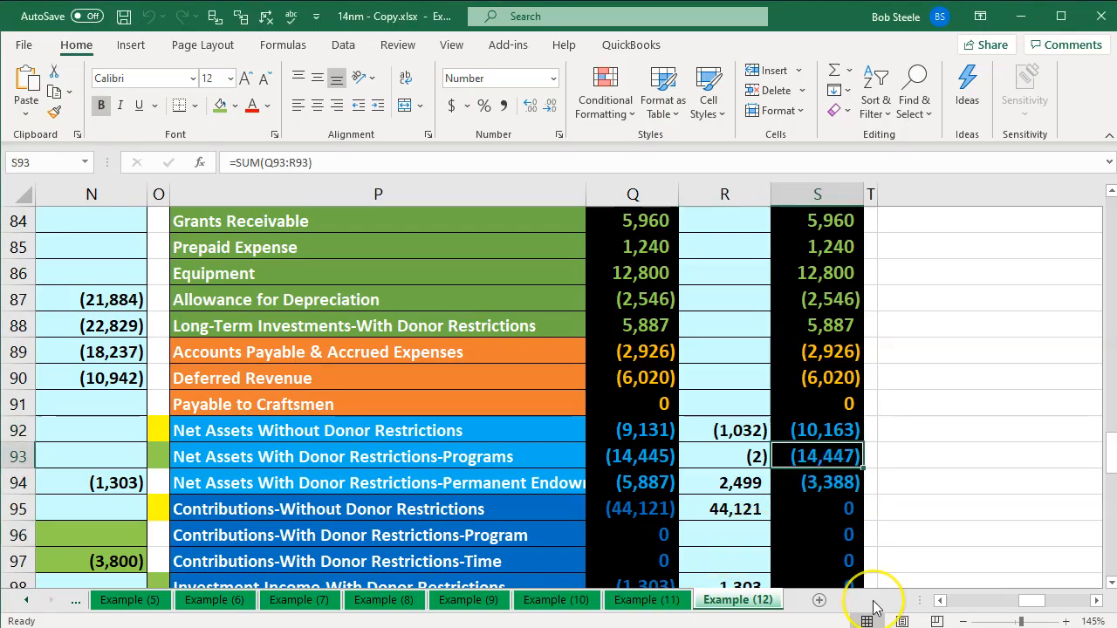
pyautogui.press('Down')
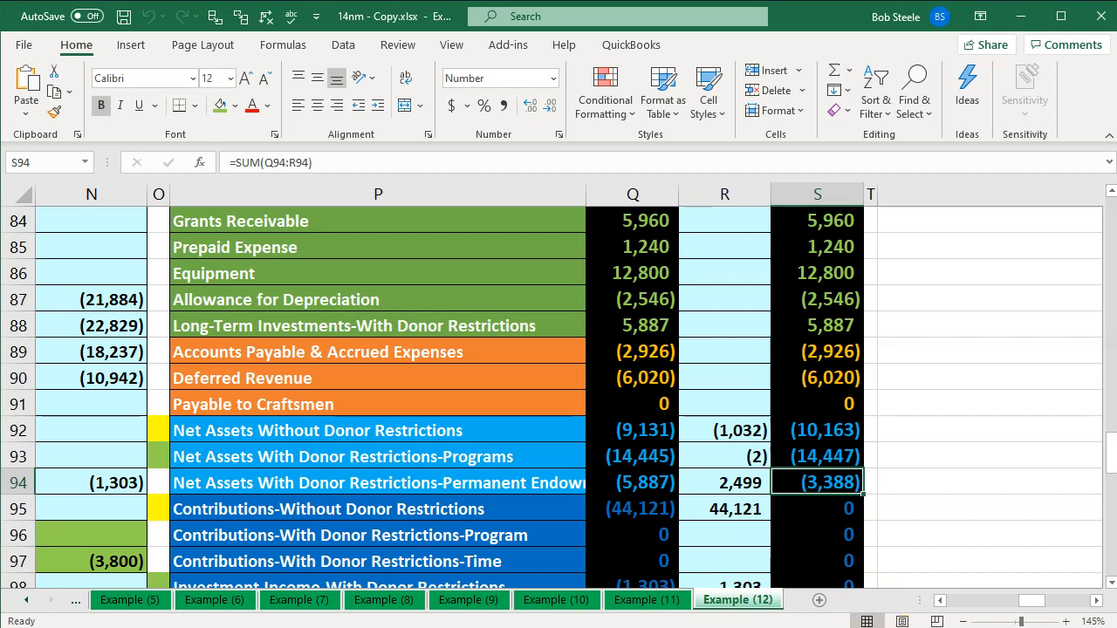
pyautogui.click(749, 602)
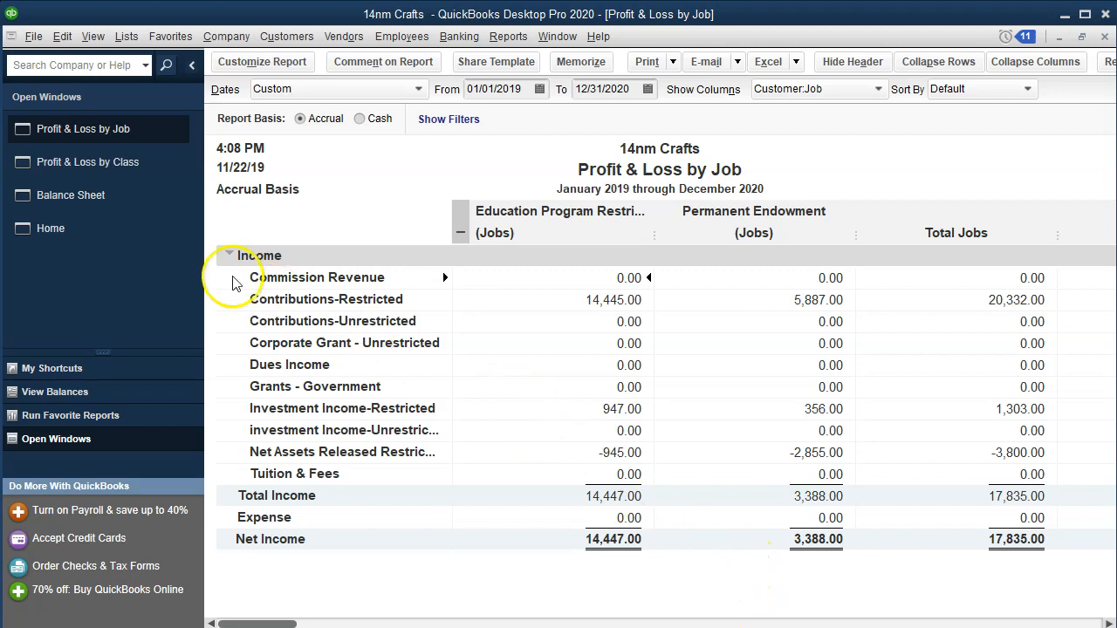
# Step: With the Balance Sheet open, switch to Excel's Book1, put the label Perm Restricted in A21 and widen column A to fit it
pyautogui.click(118, 201)
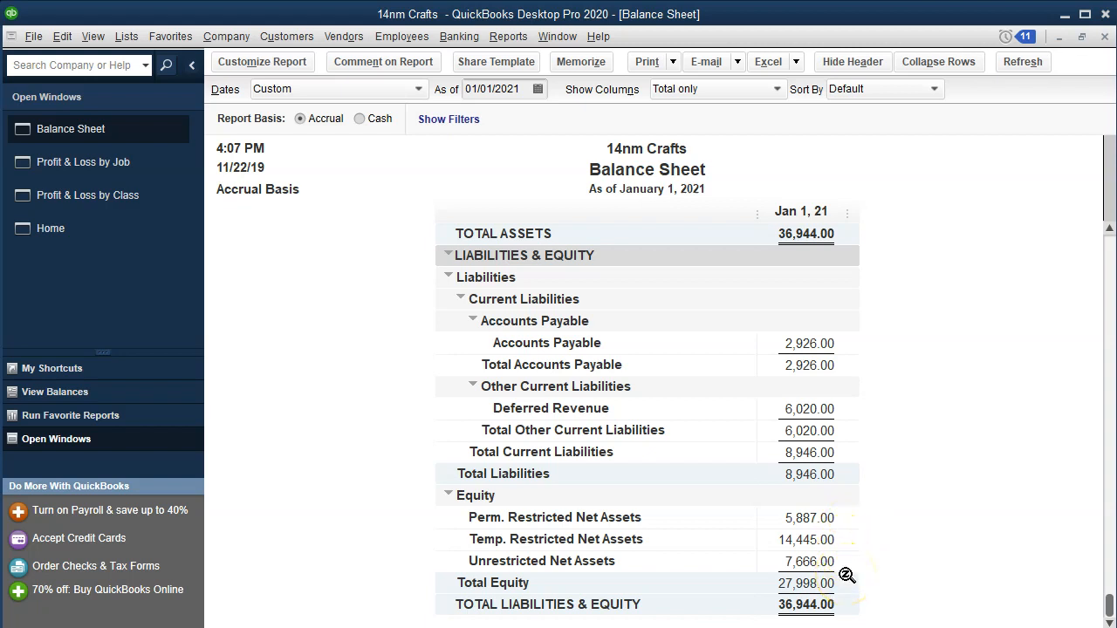
pyautogui.hotkey('alt', 'Tab')
pyautogui.click(140, 242)
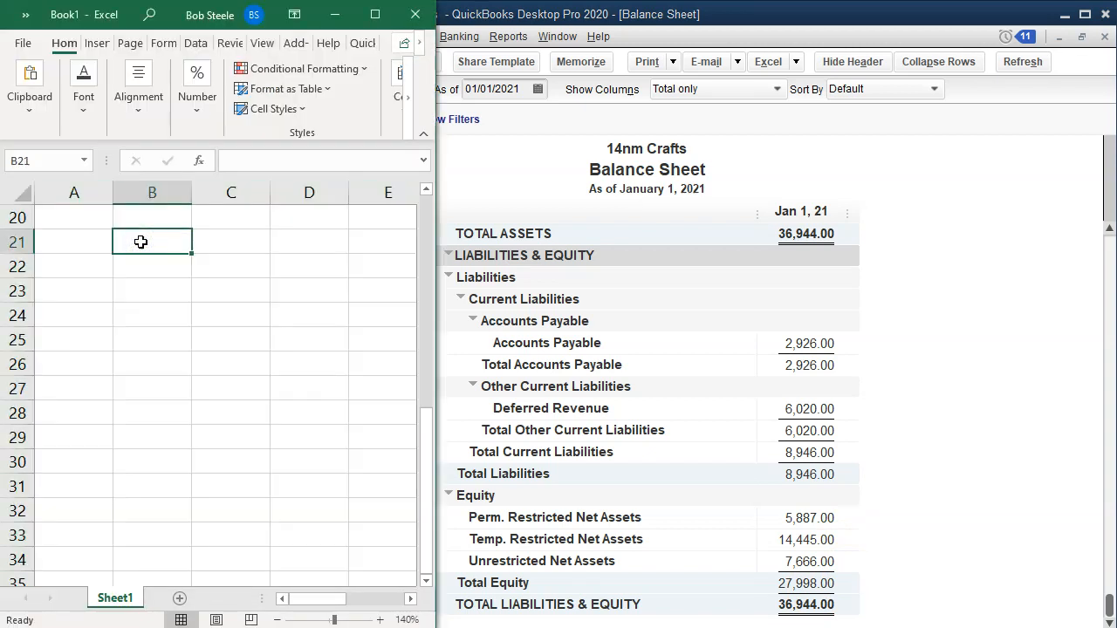
pyautogui.write('P')
pyautogui.press('BackSpace')
pyautogui.write('Perm Restricted')
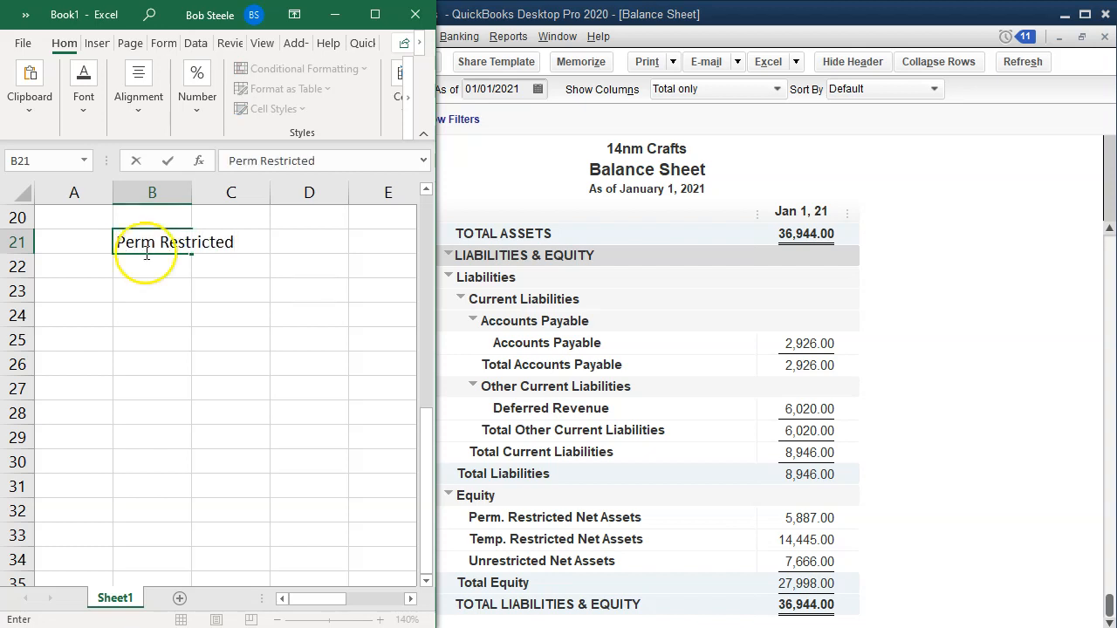
pyautogui.click(155, 288)
pyautogui.click(148, 246)
pyautogui.moveTo(159, 256); pyautogui.dragTo(84, 249)
pyautogui.moveTo(113, 192); pyautogui.dragTo(186, 183)
# Step: Enter the permanently restricted net assets of 5887 in B21
pyautogui.click(280, 254)
pyautogui.press('Up')
pyautogui.press('Left')
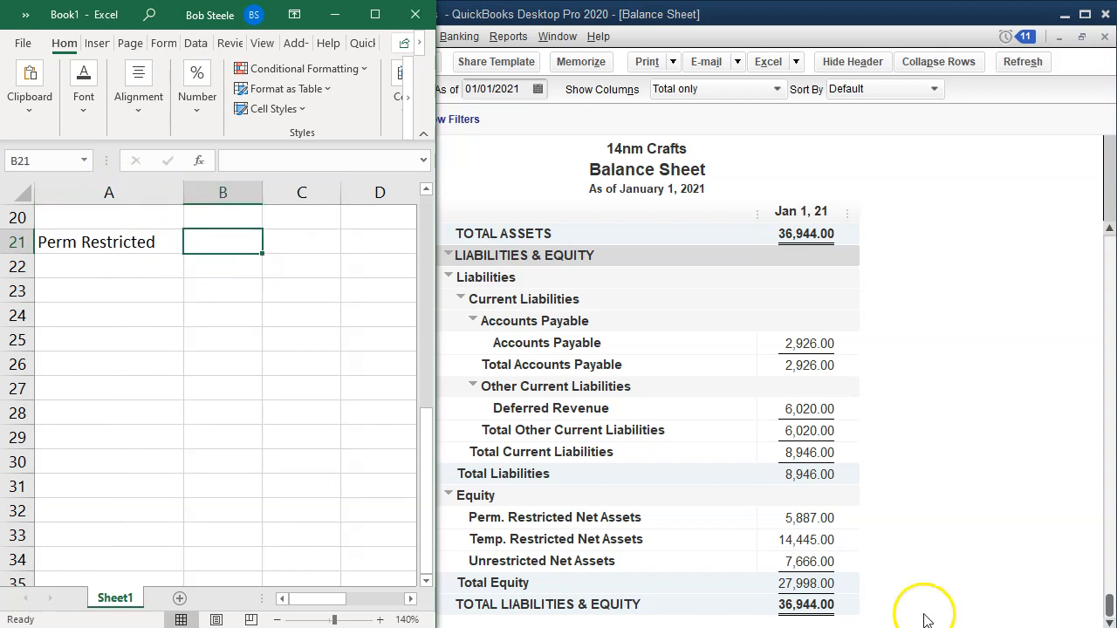
pyautogui.write('5887')
pyautogui.press('Return')
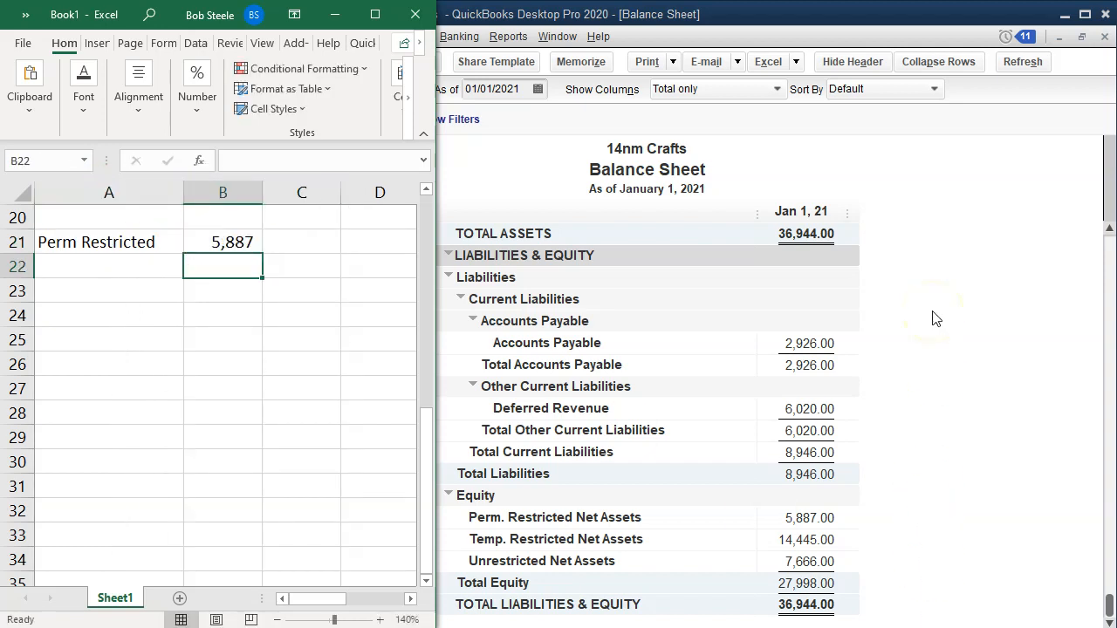
# Step: Add a Temp Restricted row with the label in A22 and 14445 in B22
pyautogui.press('Left')
pyautogui.write('Temp')
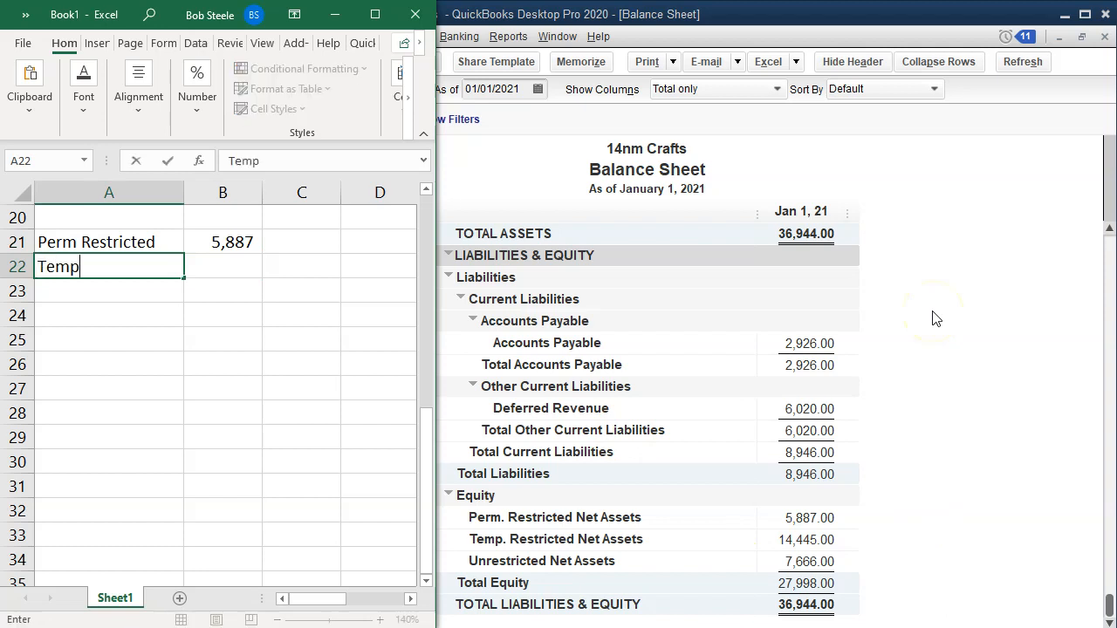
pyautogui.write(' Restricted')
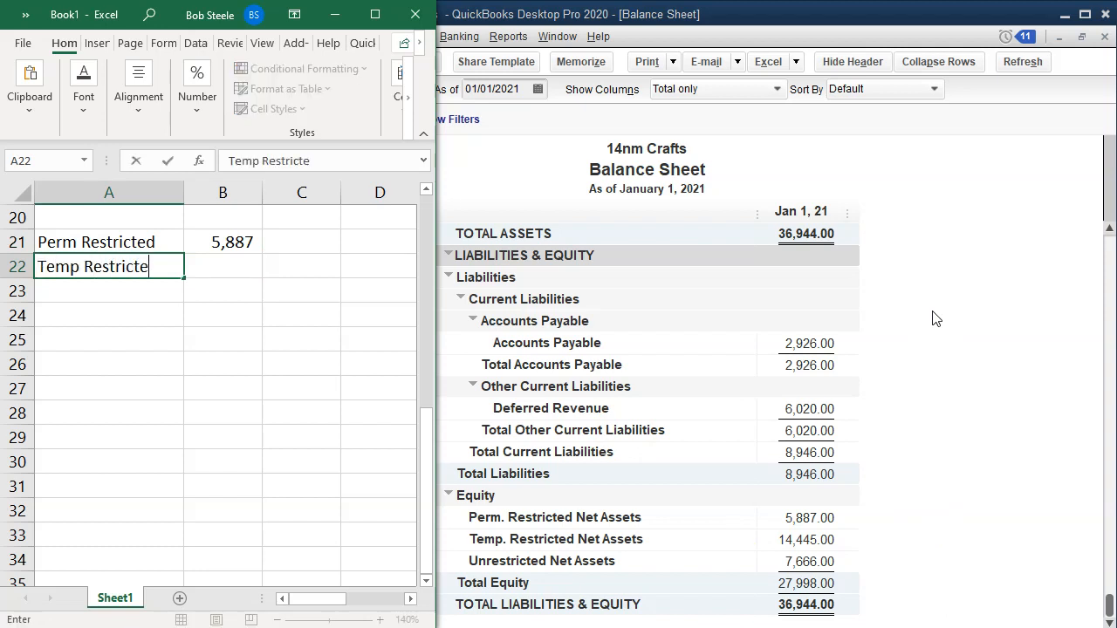
pyautogui.press('Tab')
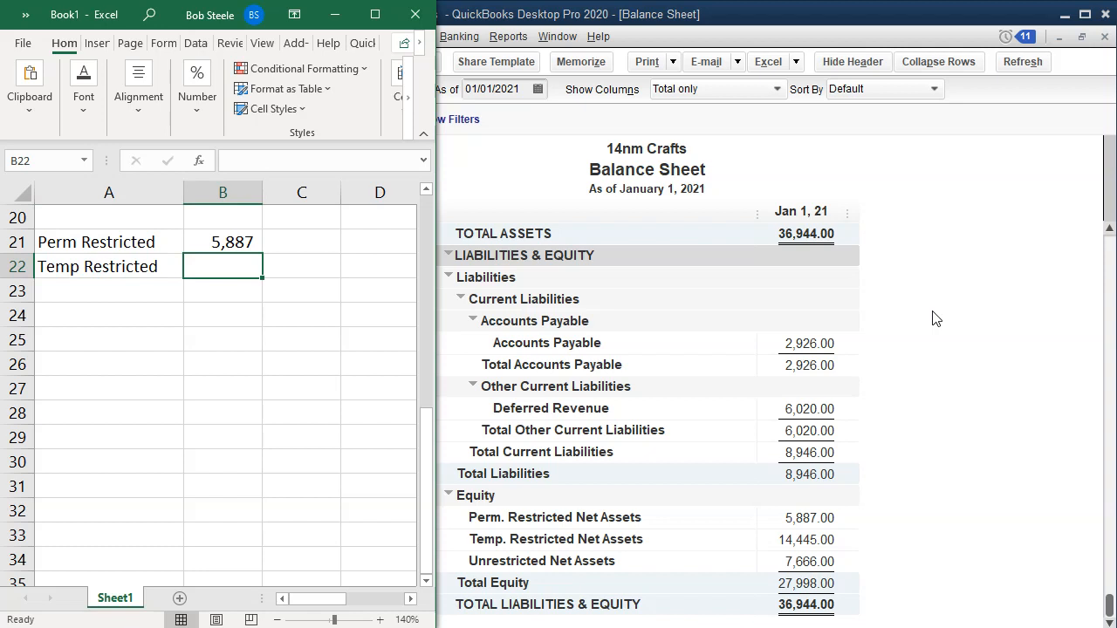
pyautogui.write('14,44')
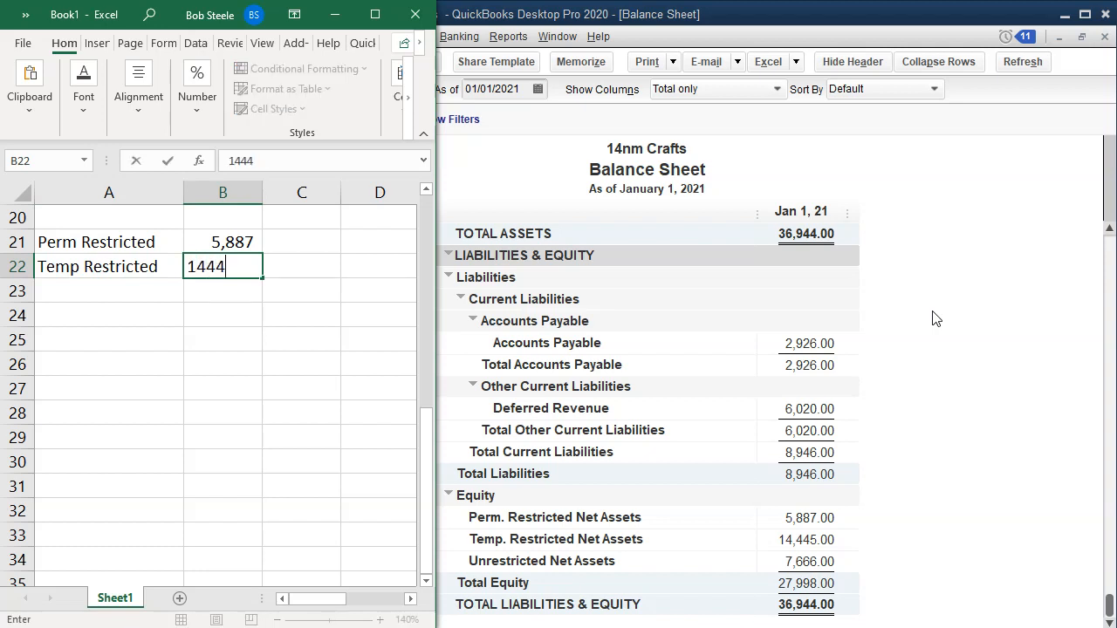
pyautogui.write('5')
pyautogui.press('Return')
pyautogui.press('Up')
pyautogui.press('Right')
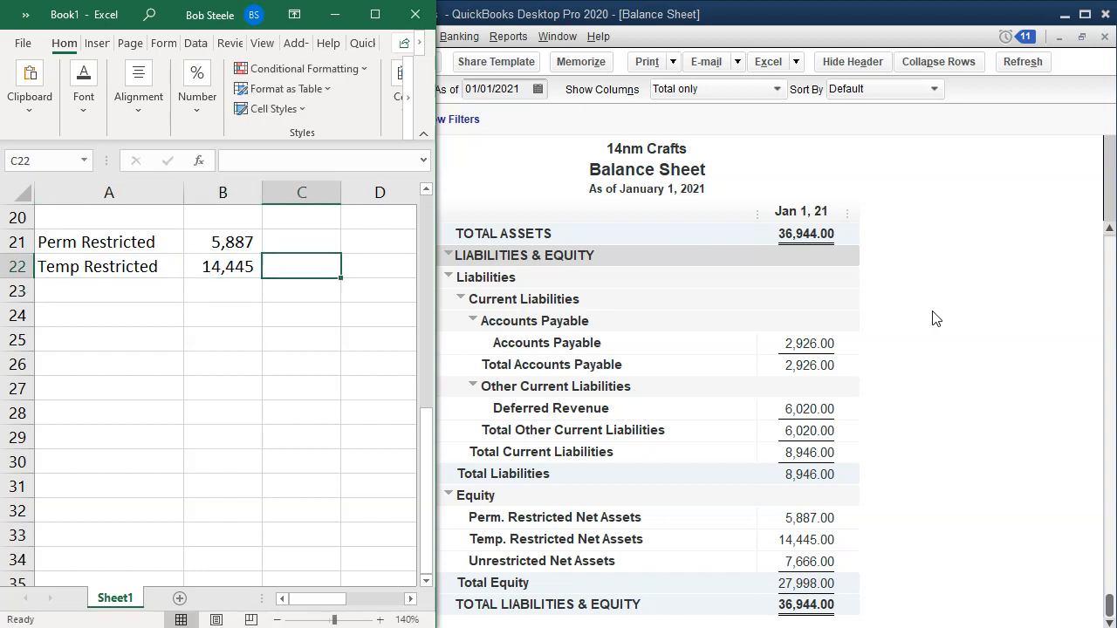
# Step: With the Profit & Loss by Job report open, switch to Excel's Book1 and enter 3388 in C21 and 14447 in C22
pyautogui.click(873, 20)
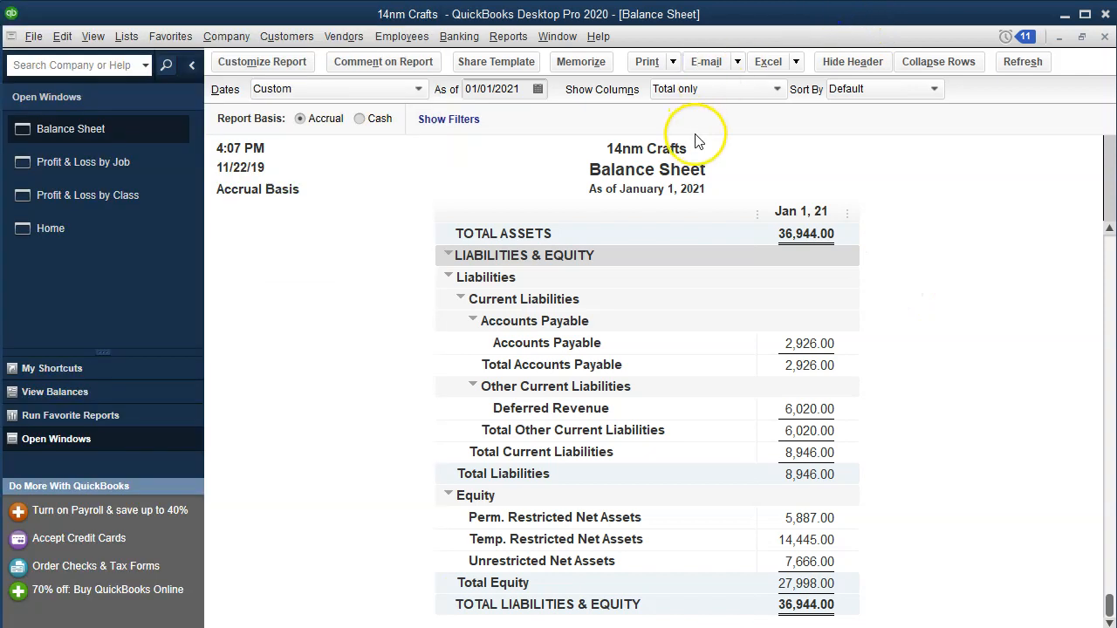
pyautogui.click(106, 173)
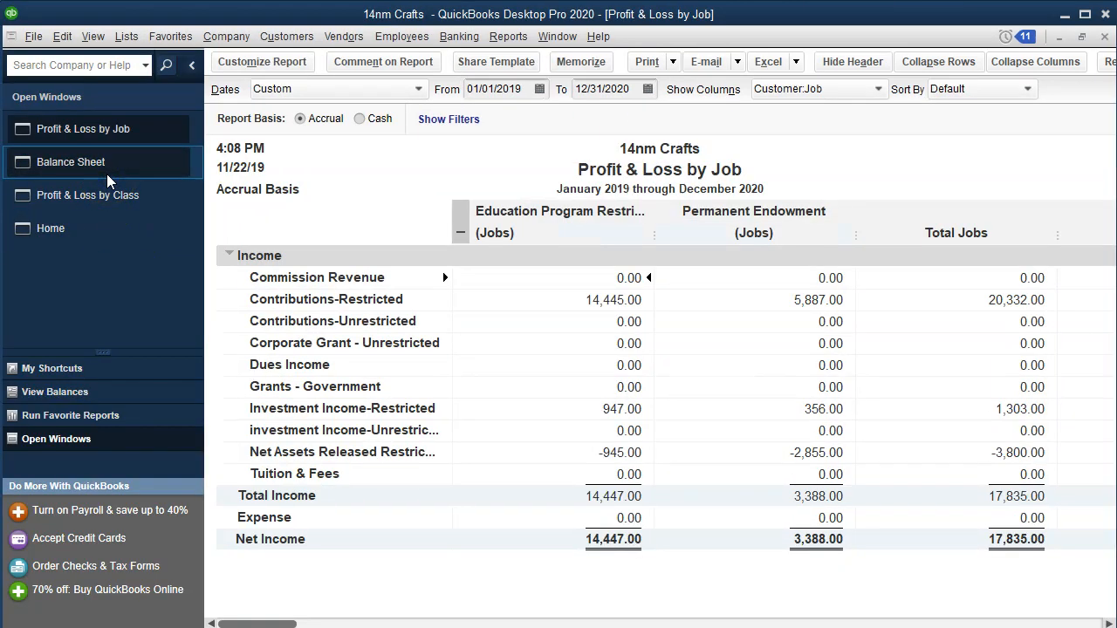
pyautogui.click(554, 627)
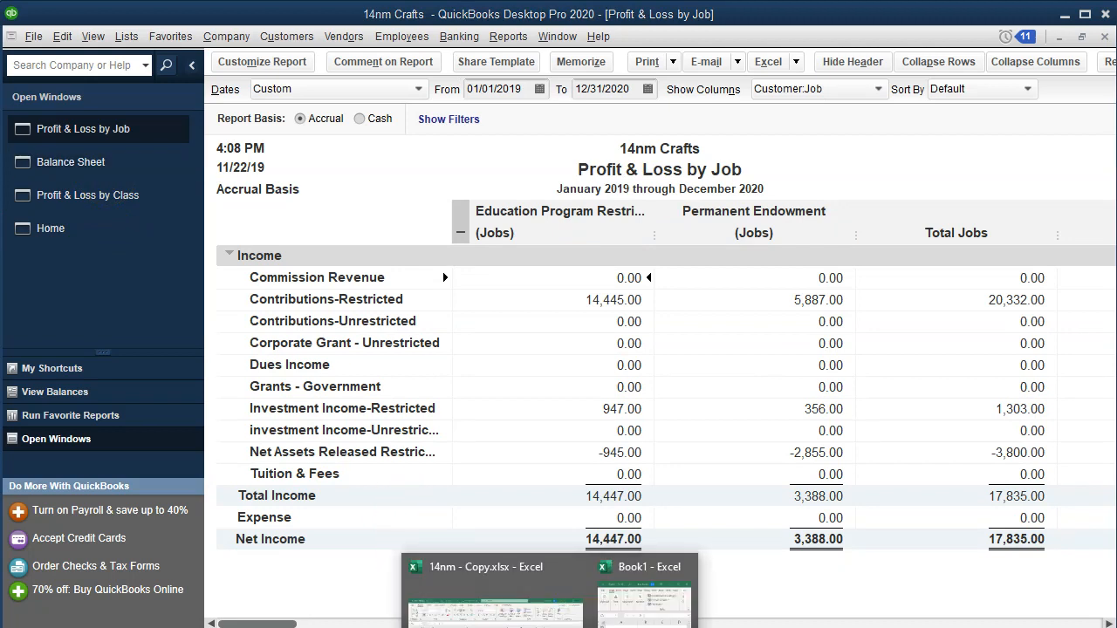
pyautogui.click(647, 604)
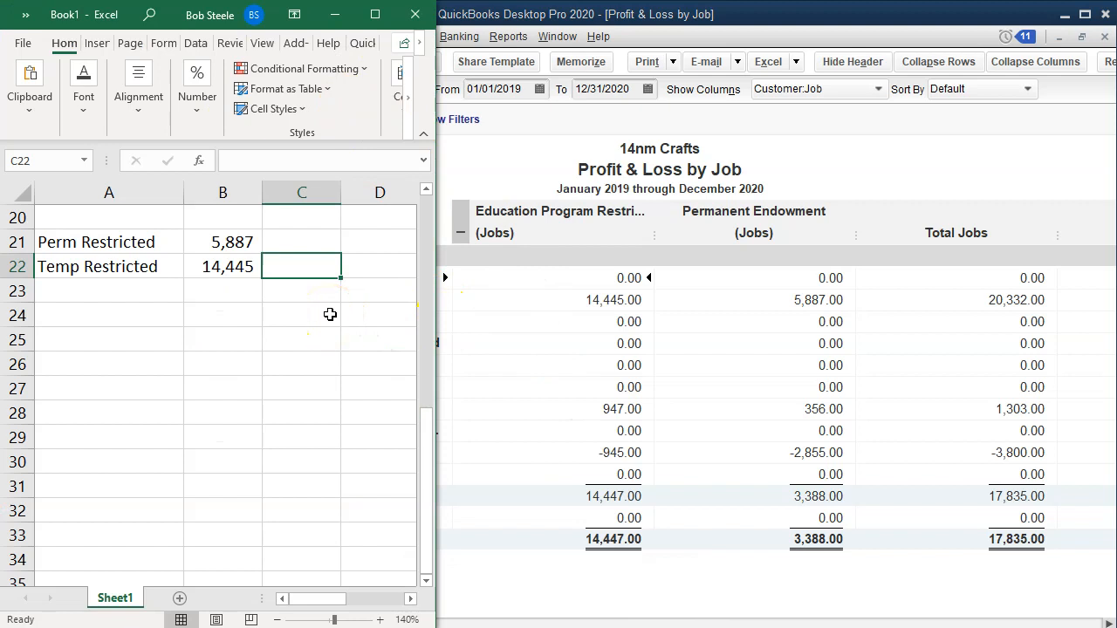
pyautogui.press('Up')
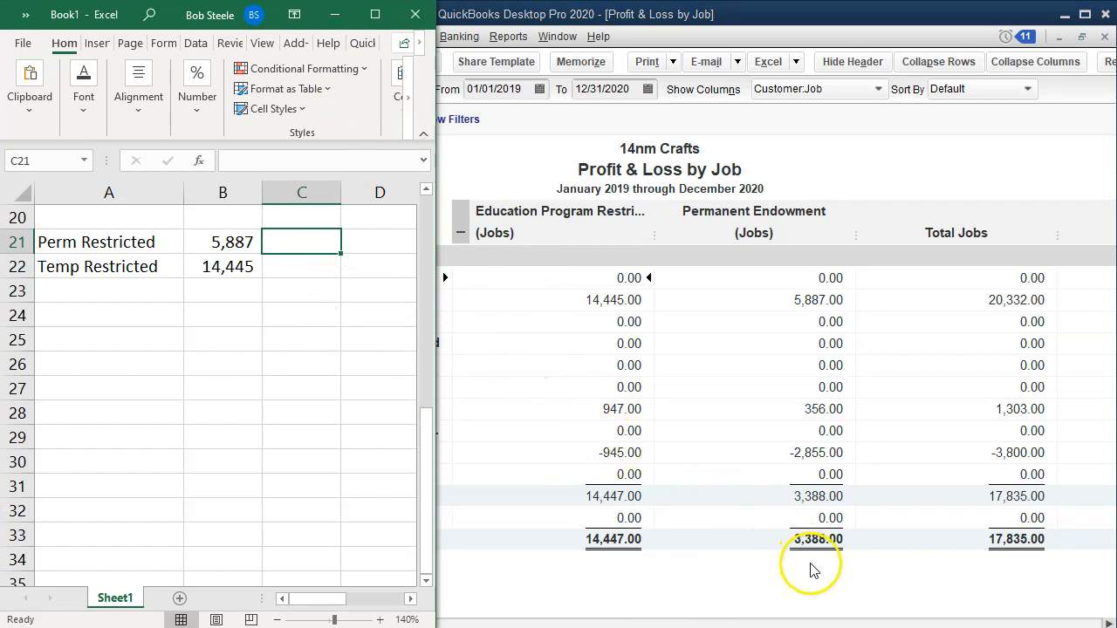
pyautogui.write('3388')
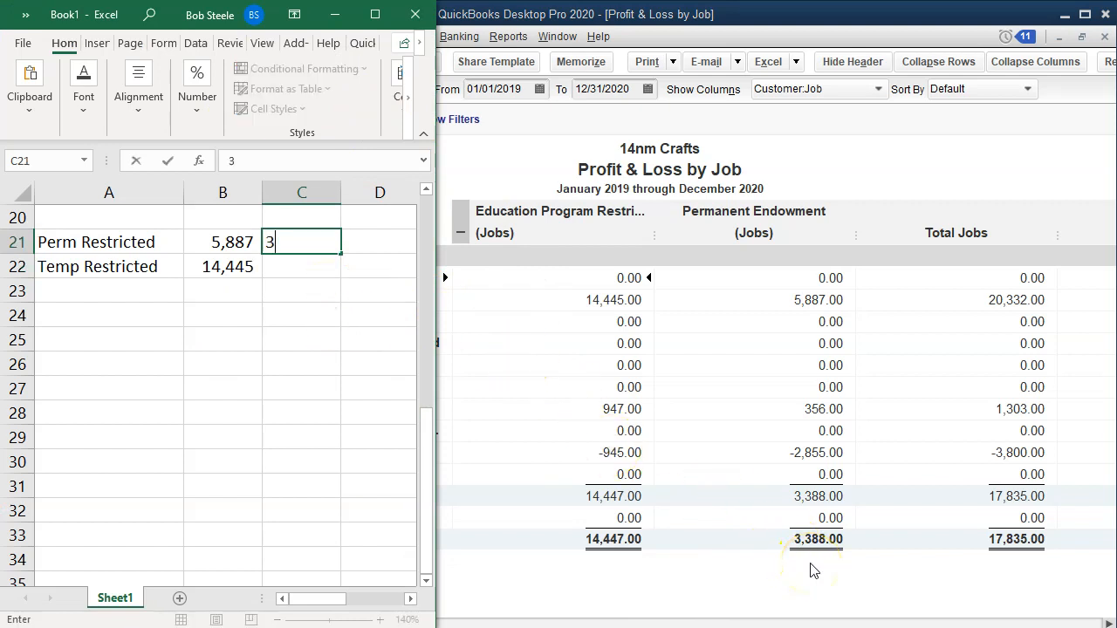
pyautogui.press('Return')
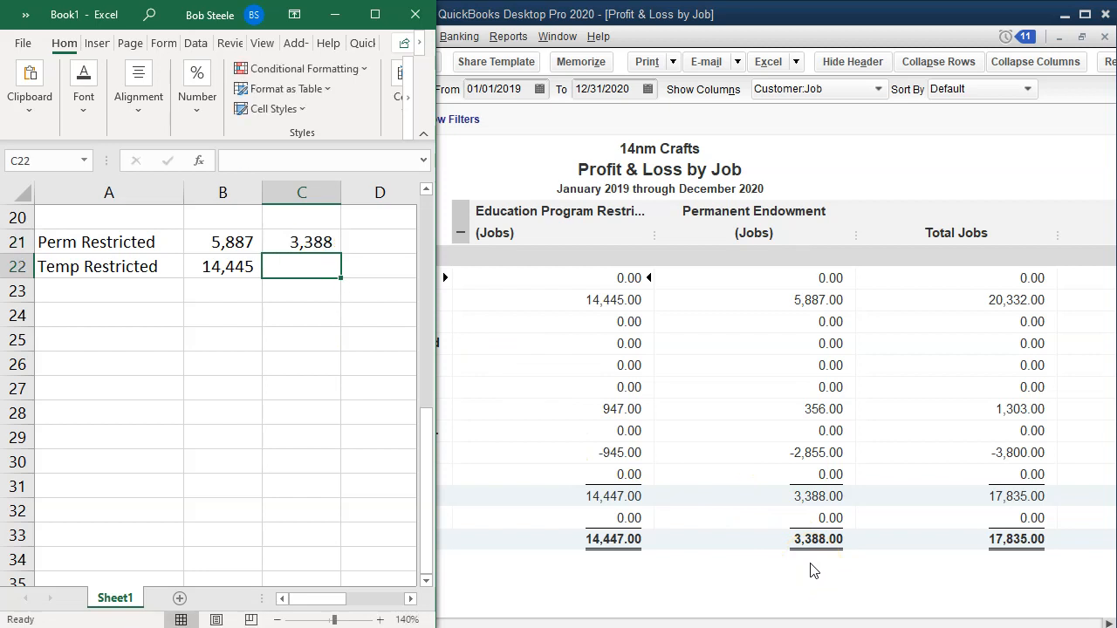
pyautogui.click(666, 569)
pyautogui.write('14447')
pyautogui.press('Return')
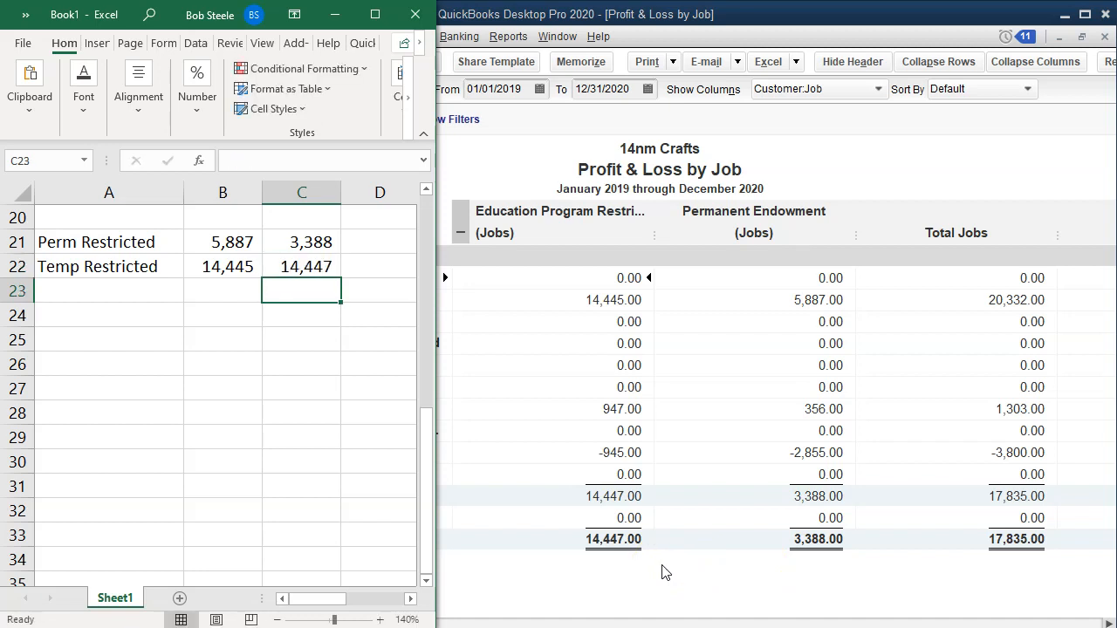
# Step: In D21, calculate the permanently restricted difference with the formula =B21-C21
pyautogui.press('Right')
pyautogui.press('Up')
pyautogui.press('Up')
pyautogui.write('=')
pyautogui.press('Left')
pyautogui.press('Left')
pyautogui.write('-')
pyautogui.press('Left')
pyautogui.press('Return')
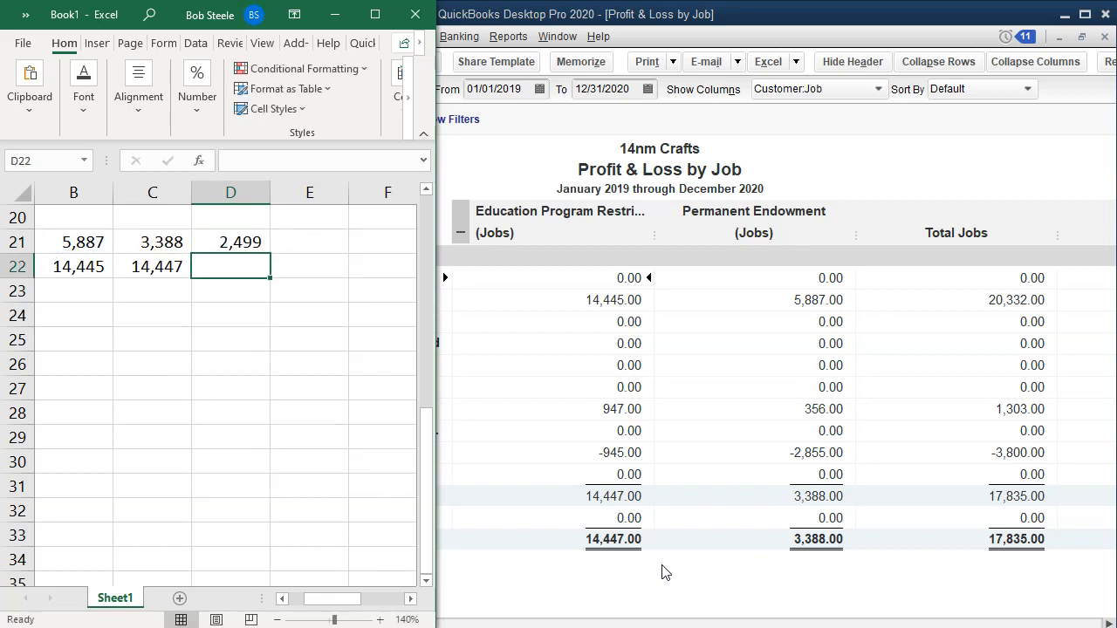
# Step: In D22, calculate the temporarily restricted difference with the formula =B22-C22
pyautogui.write('=')
pyautogui.press('Left')
pyautogui.press('Left')
pyautogui.write('-')
pyautogui.press('Left')
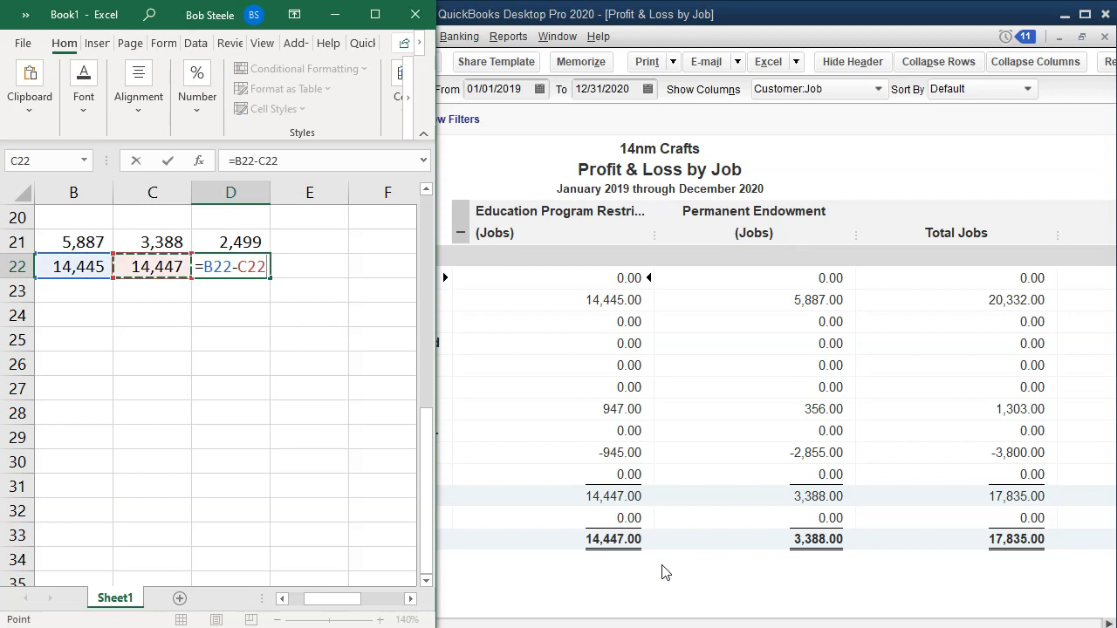
pyautogui.press('Return')
pyautogui.press('Left')
pyautogui.press('Left')
pyautogui.press('Left')
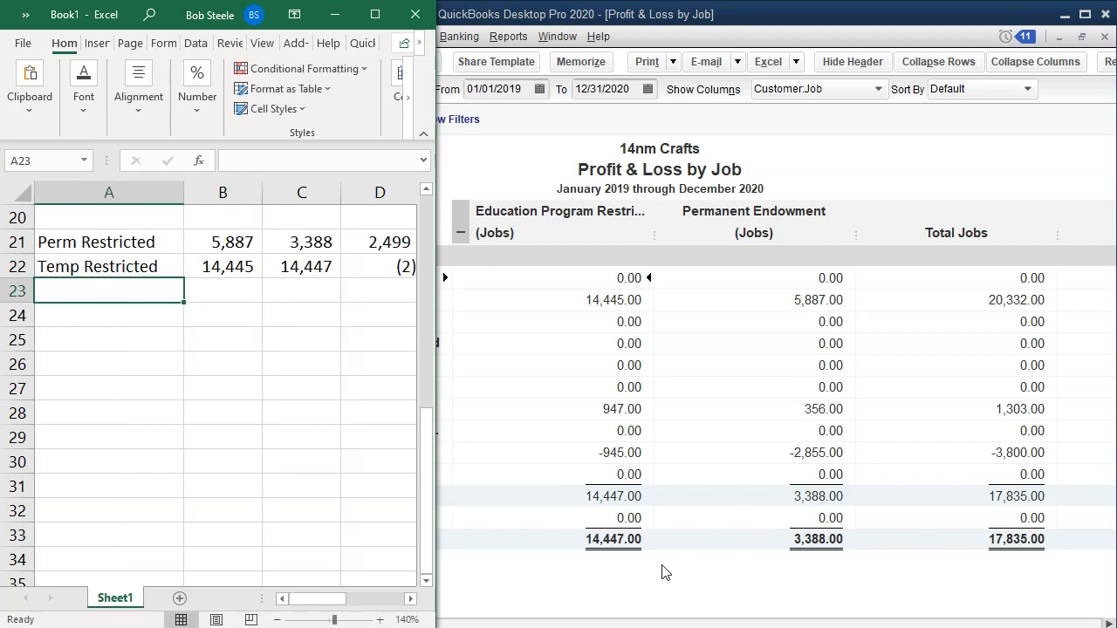
# Step: Switch to QuickBooks and start a new general journal entry dated 01/31/2020, dismissing the entry-numbering notice
pyautogui.hotkey('alt', 'Tab')
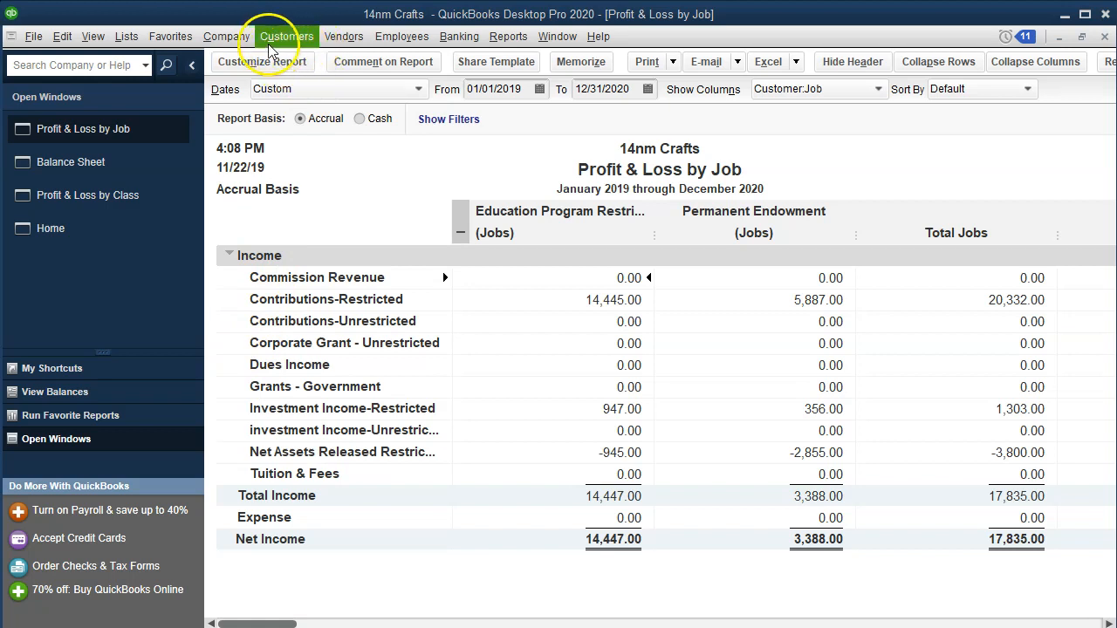
pyautogui.click(229, 36)
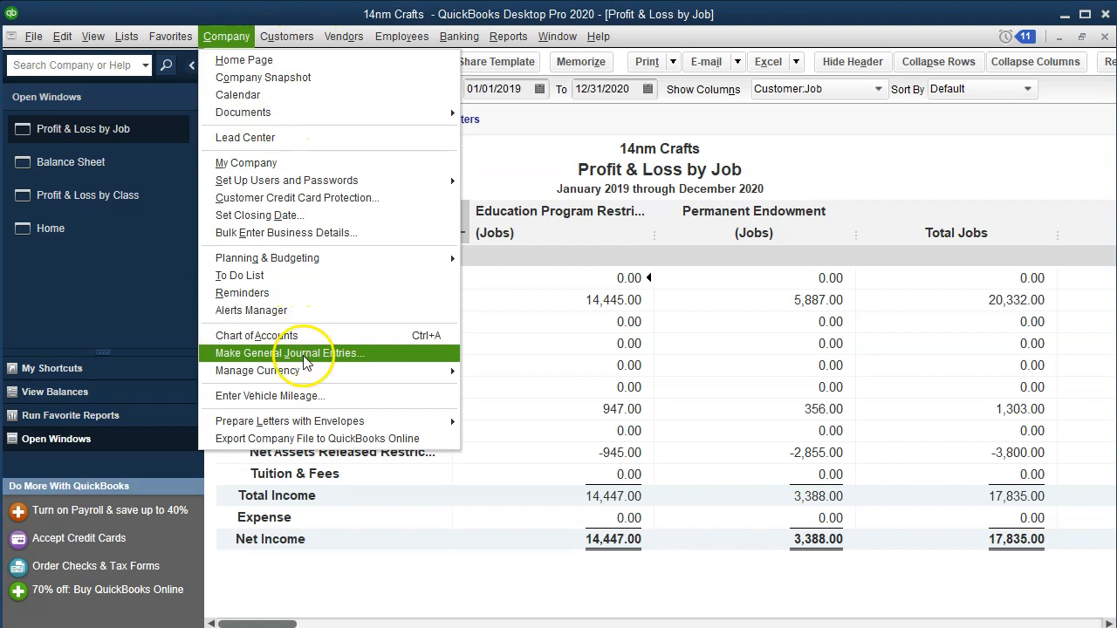
pyautogui.click(301, 353)
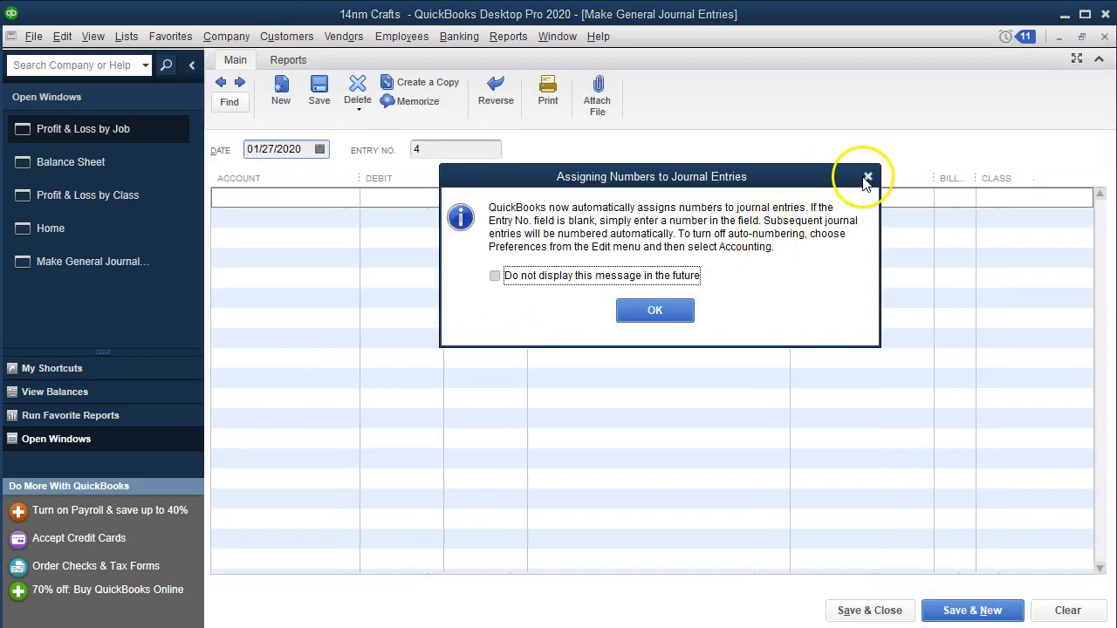
pyautogui.click(867, 176)
pyautogui.press('+')
pyautogui.press('+')
pyautogui.press('+')
pyautogui.press('+')
pyautogui.press('Tab')
pyautogui.press('Tab')
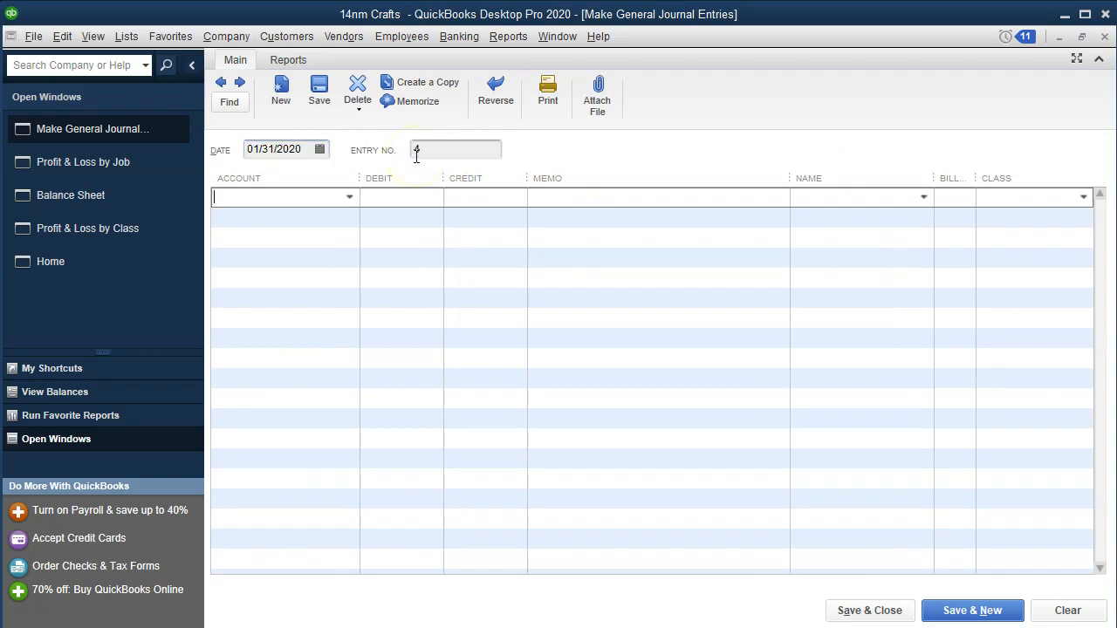
# Step: Debit Perm. Restricted Net Assets for 2499 on the first journal line, using the worksheet difference, and widen the Account column
pyautogui.write('Pe')
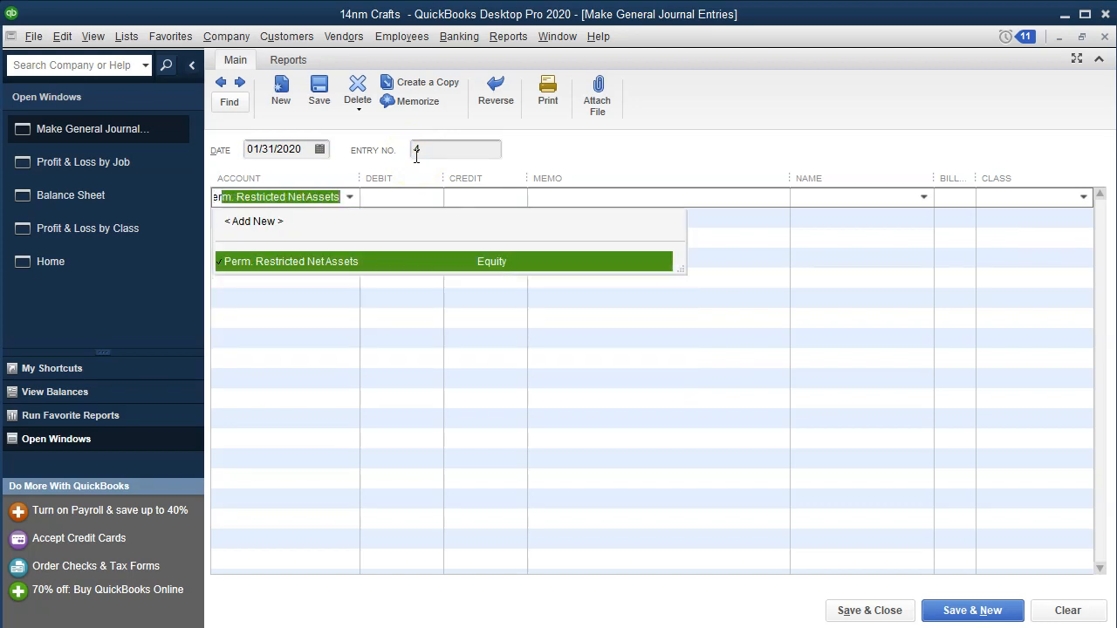
pyautogui.press('Tab')
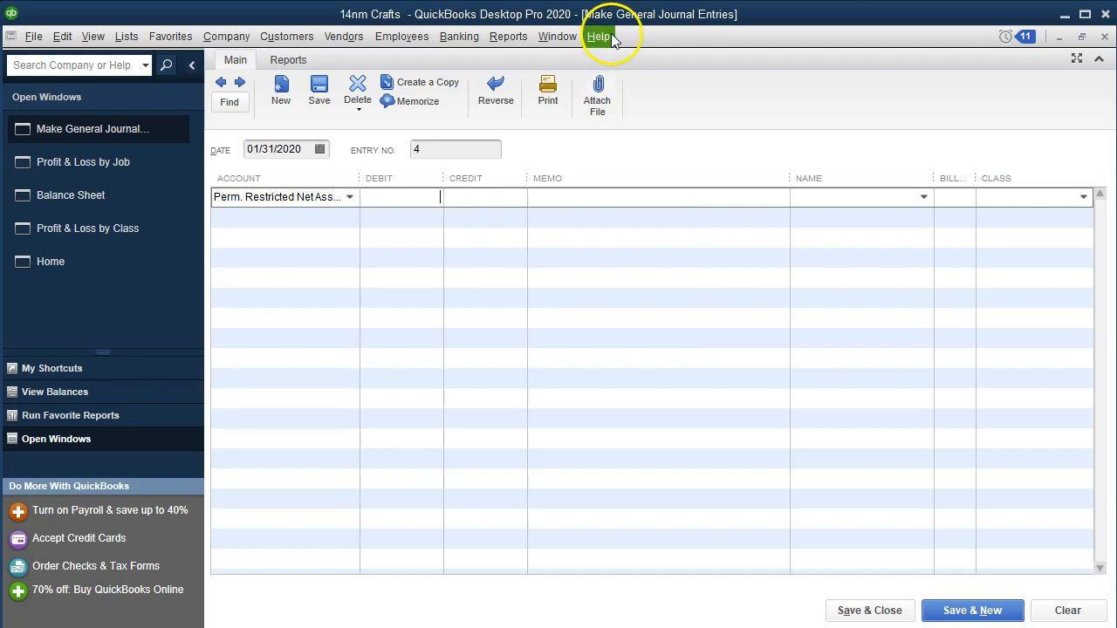
pyautogui.moveTo(1116, 32); pyautogui.dragTo(838, 29)
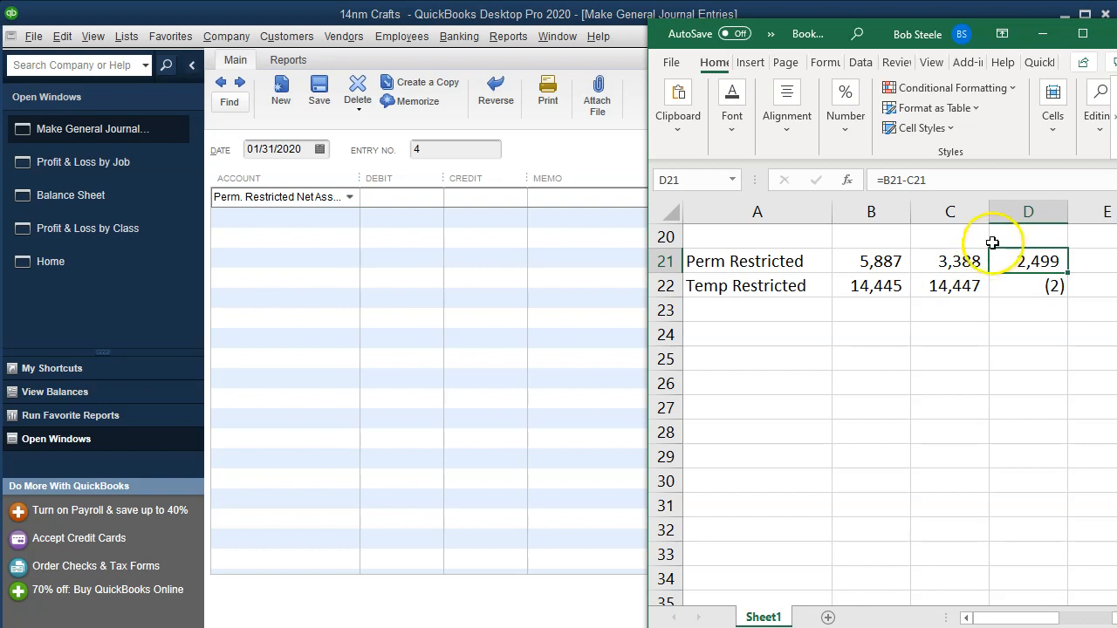
pyautogui.click(1042, 33)
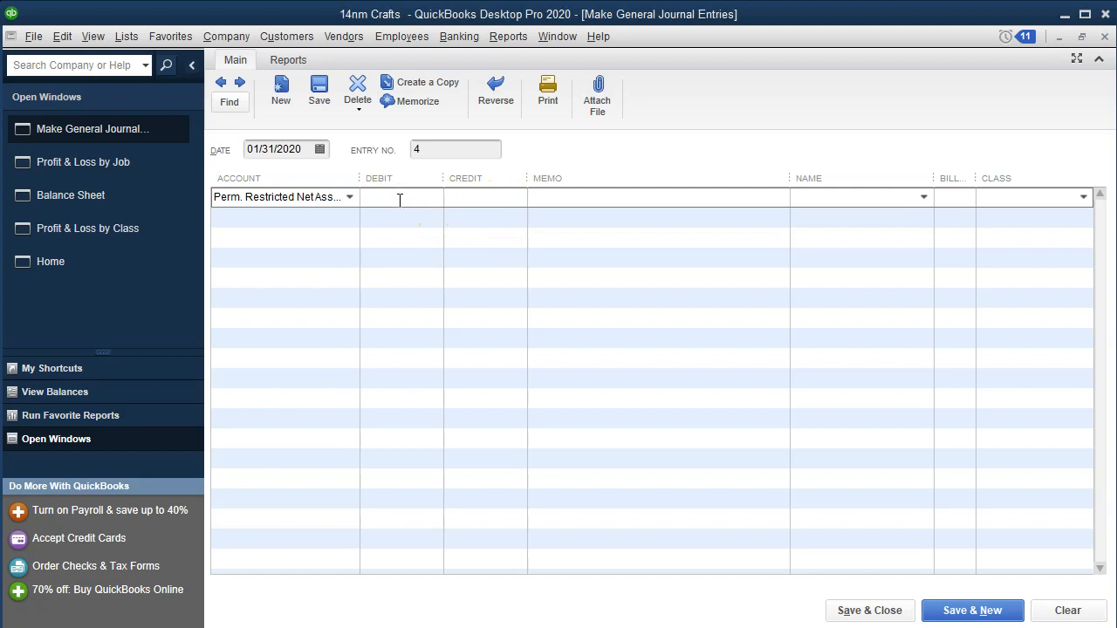
pyautogui.write('2499')
pyautogui.press('Tab')
pyautogui.moveTo(358, 179); pyautogui.dragTo(420, 204)
# Step: Credit Temp. Restricted Net Assets for 2 on the second journal line
pyautogui.click(299, 224)
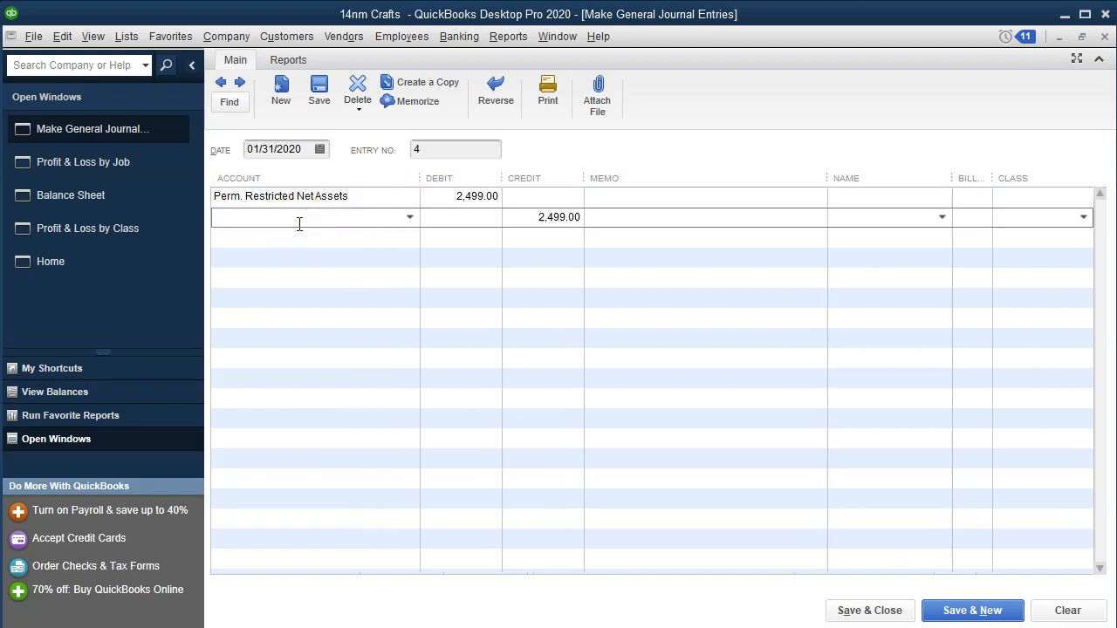
pyautogui.write('Te')
pyautogui.press('Tab')
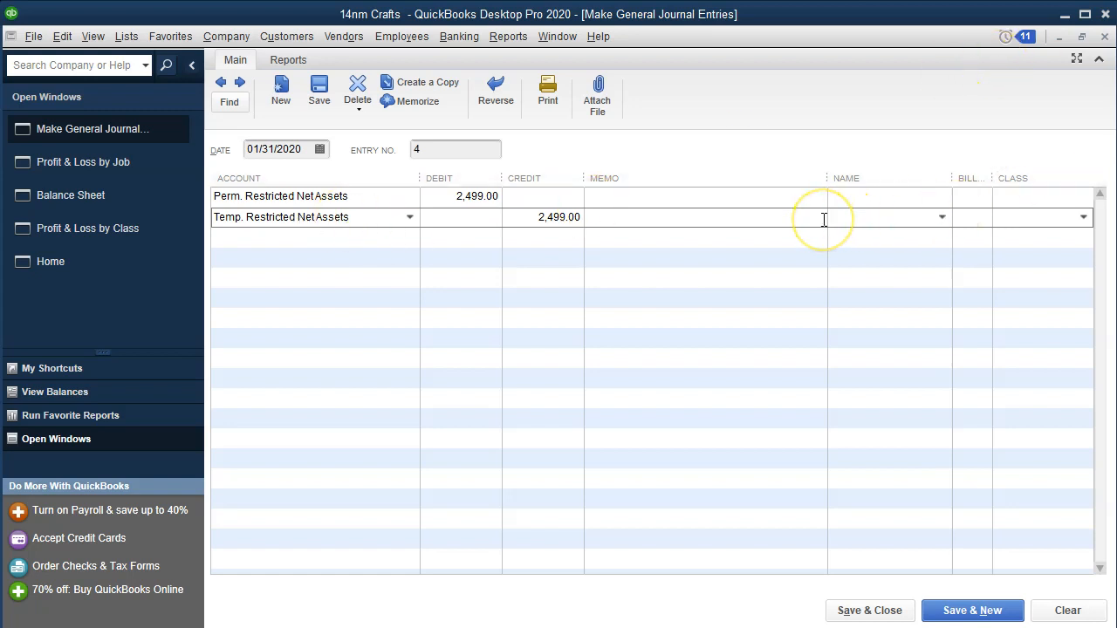
pyautogui.press('Tab')
pyautogui.write('2')
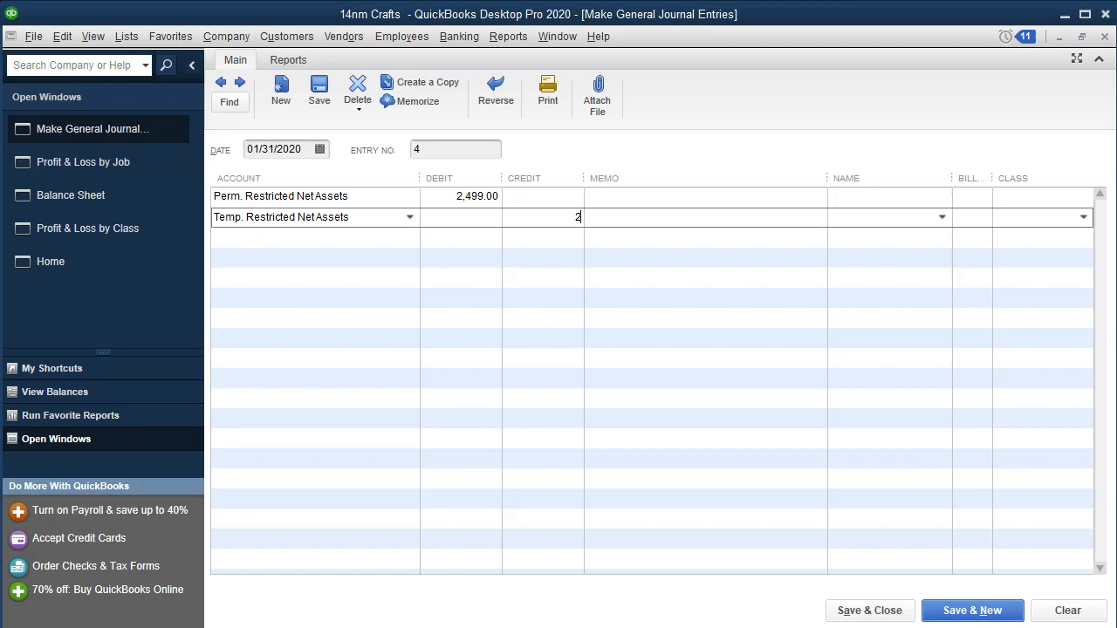
pyautogui.click(826, 217)
# Step: Add a third journal line for Unrestricted Net Assets with the balancing credit of 2,497.00
pyautogui.press('Tab')
pyautogui.press('Tab')
pyautogui.write('Un')
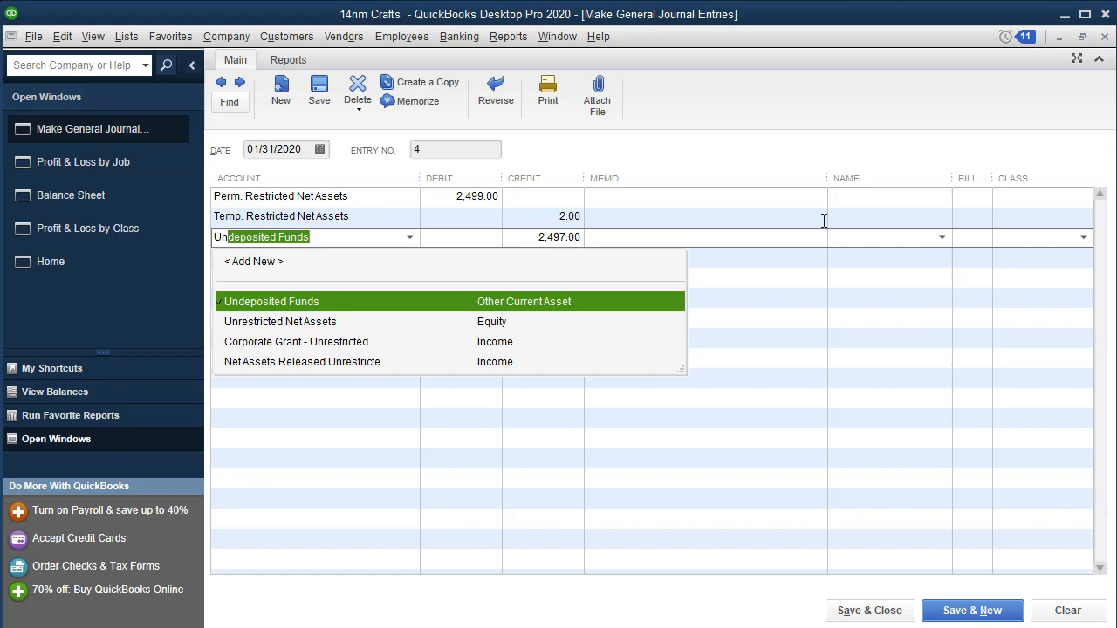
pyautogui.press('Down')
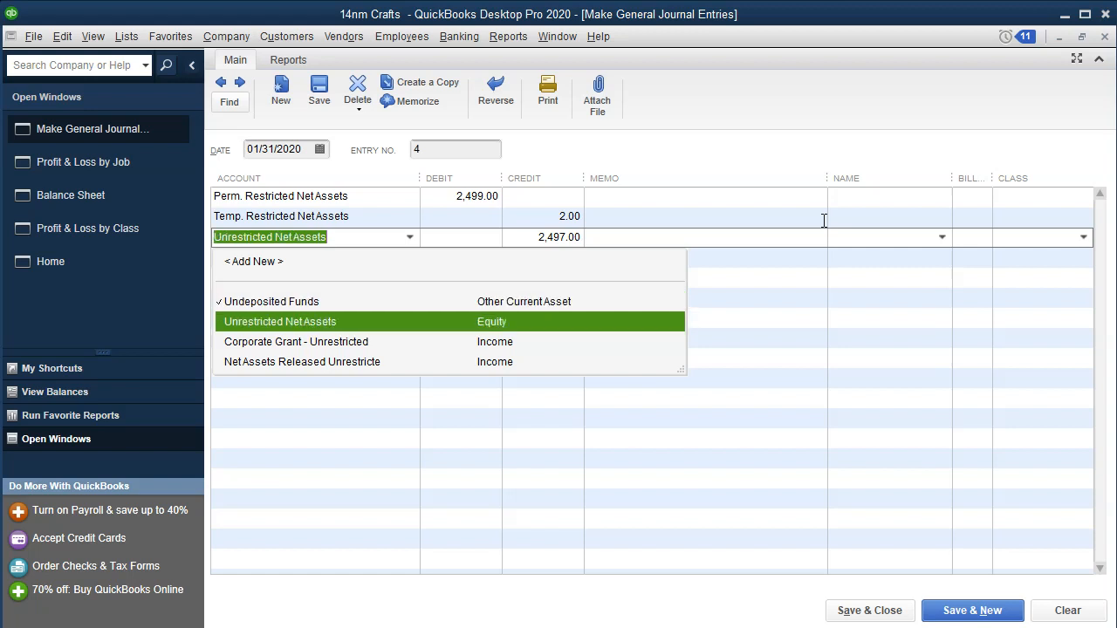
pyautogui.press('Tab')
pyautogui.press('Tab')
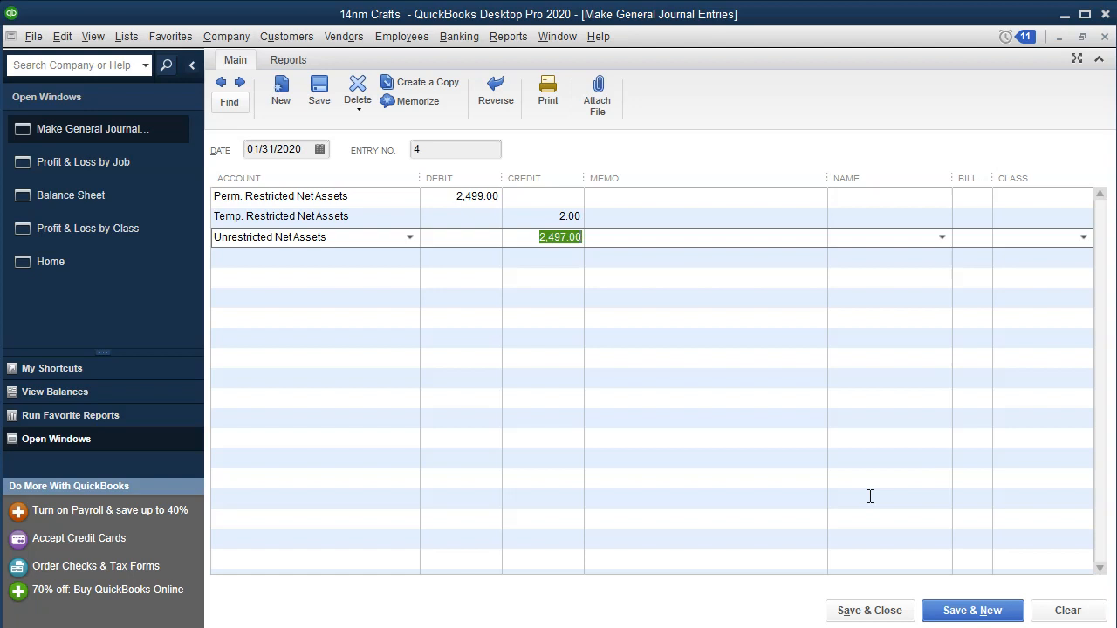
# Step: Save and close the journal entry, accepting the posting to the Retained Earnings account
pyautogui.click(879, 608)
pyautogui.click(513, 194)
pyautogui.click(510, 211)
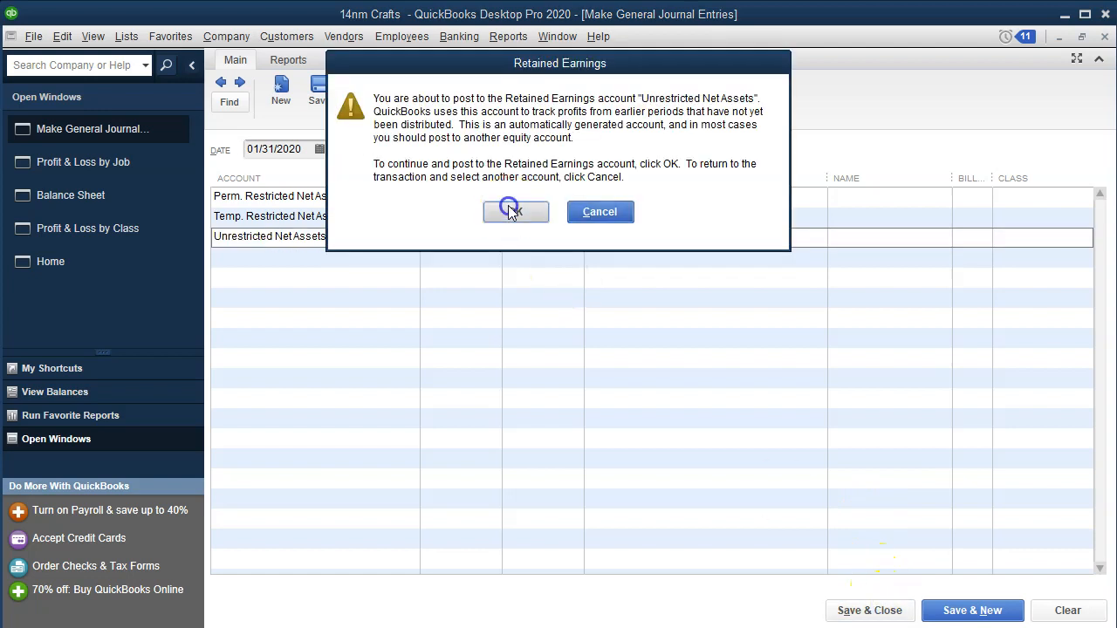
pyautogui.click(507, 160)
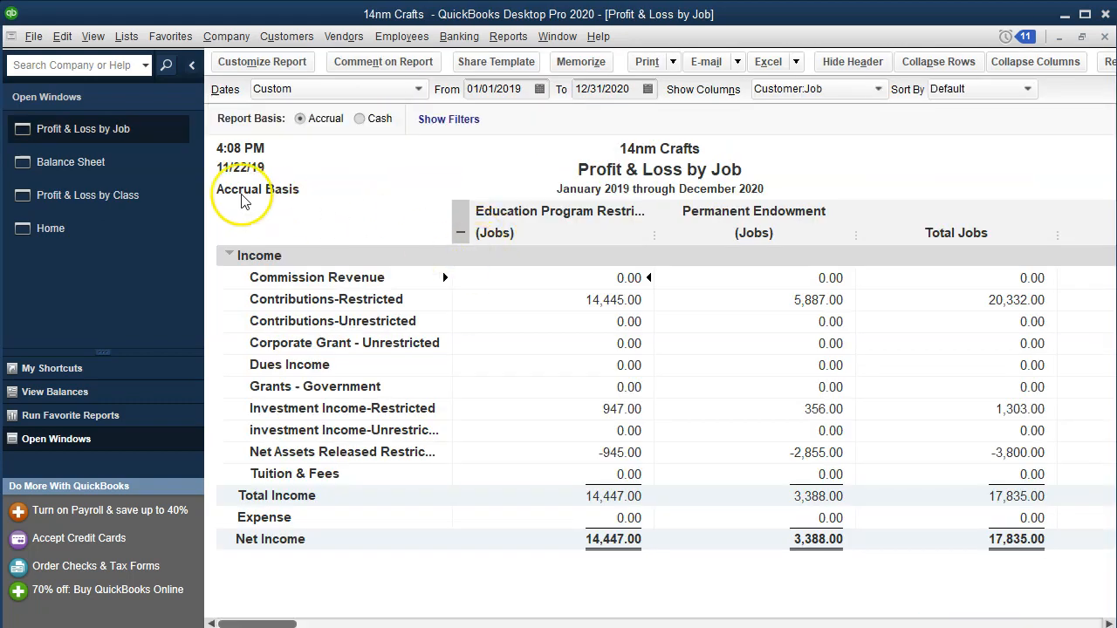
# Step: Compare the restricted net assets on the Balance Sheet with the net income totals in Profit & Loss by Job
pyautogui.click(77, 166)
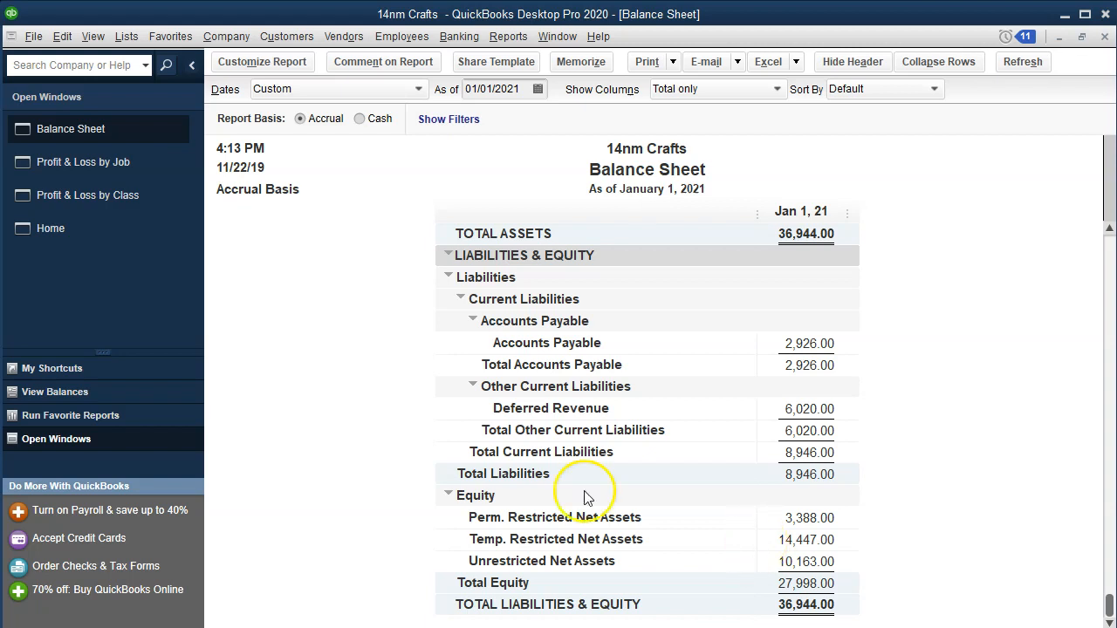
pyautogui.click(90, 166)
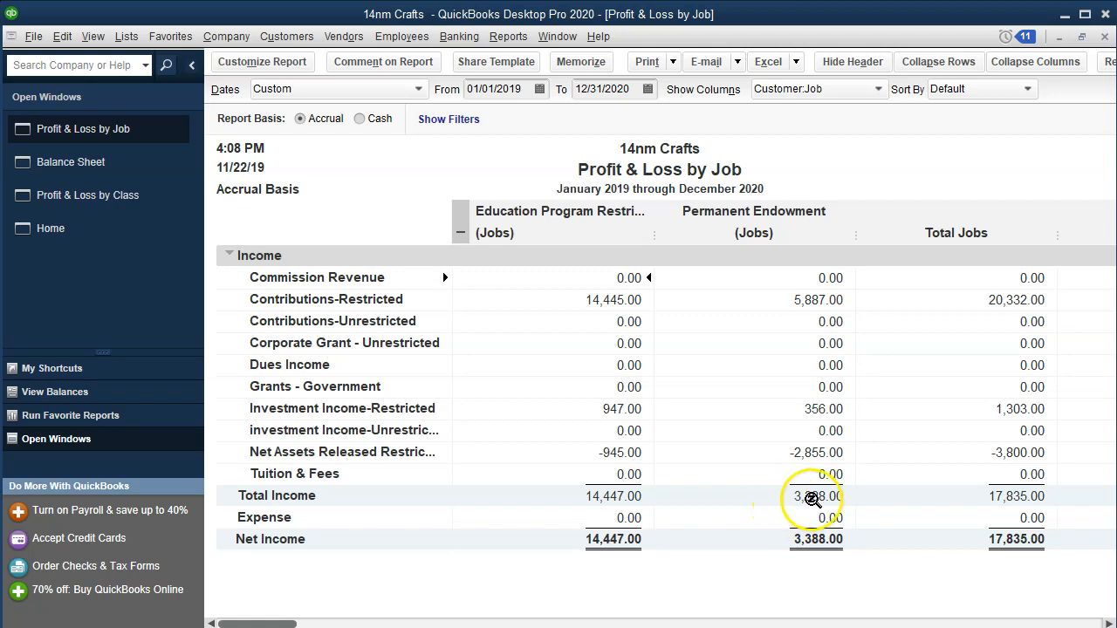
pyautogui.click(152, 162)
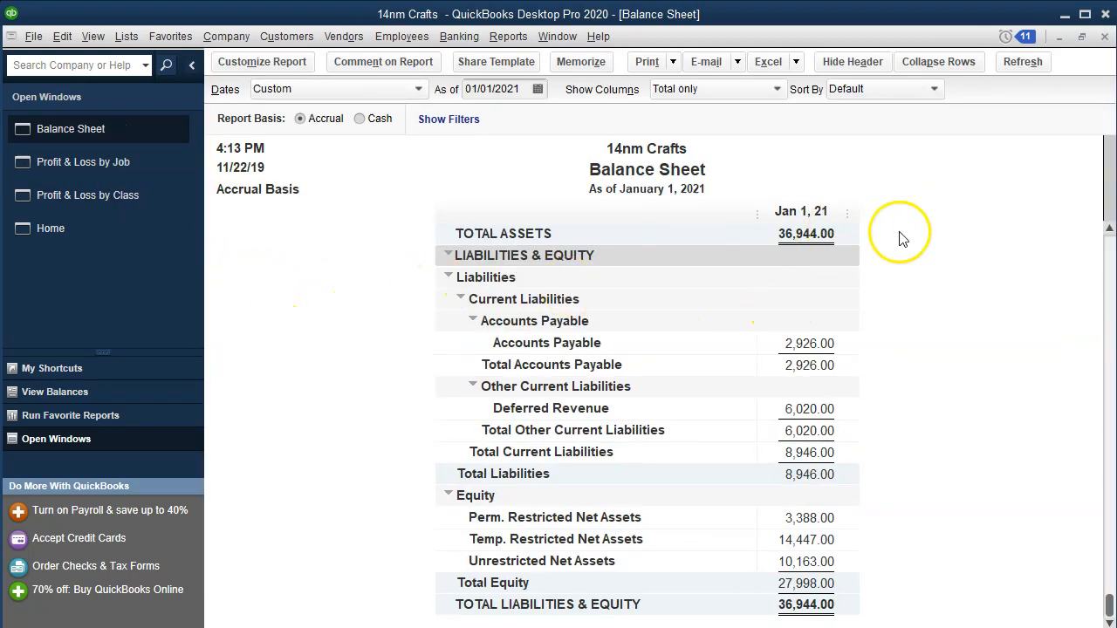
# Step: Compare the Balance Sheet's equity balances with the ending net assets in S92 to S94 of Excel's 14nm - Copy.xlsx
pyautogui.moveTo(550, 627)
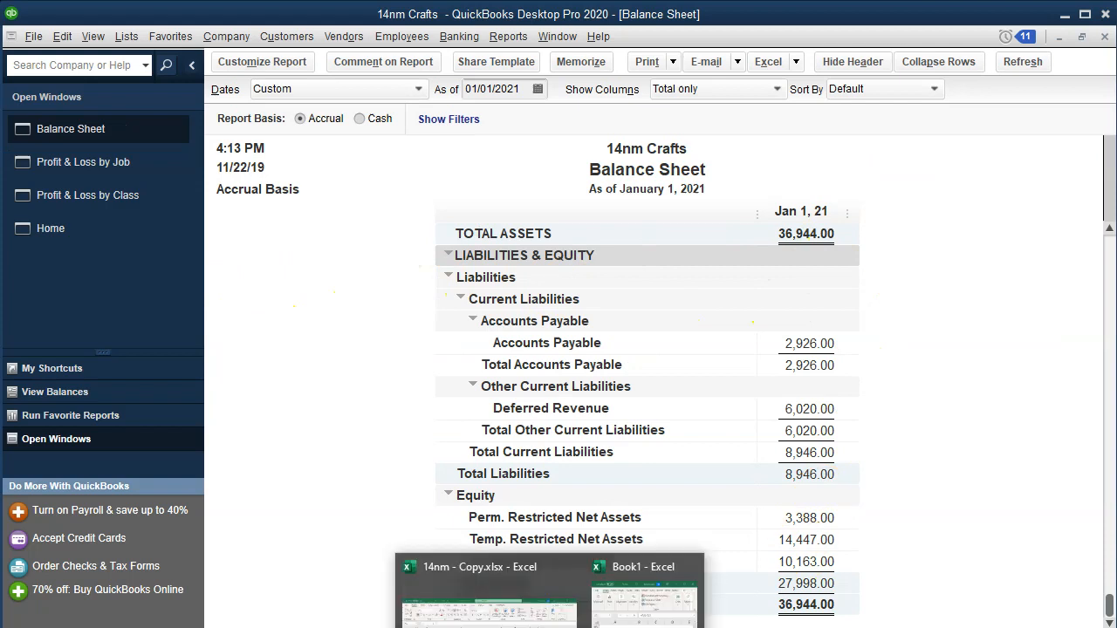
pyautogui.click(563, 577)
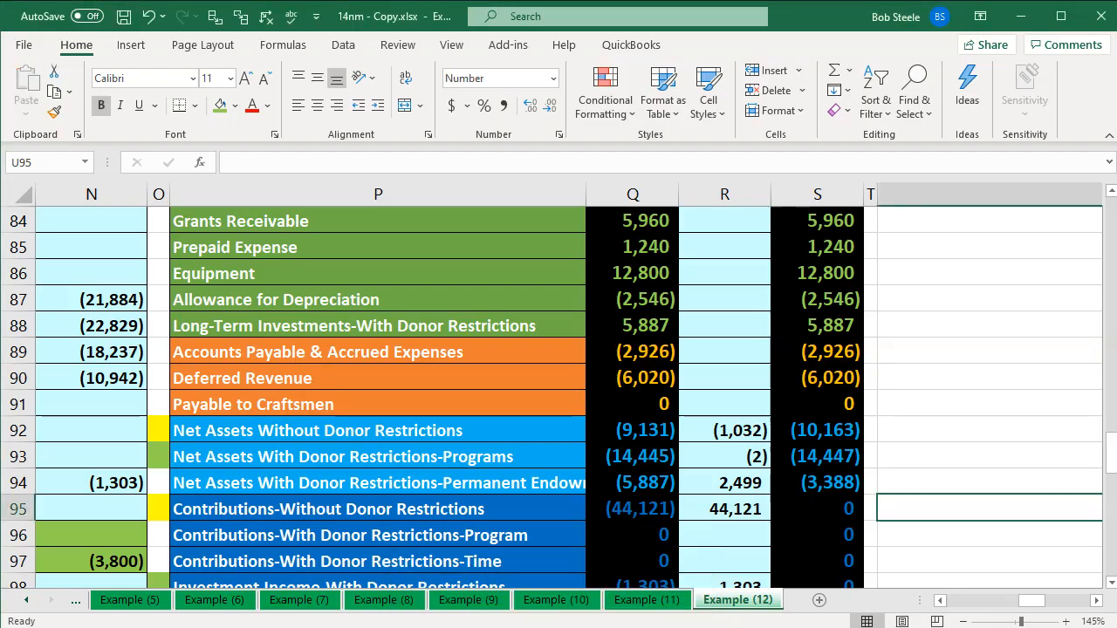
pyautogui.click(798, 436)
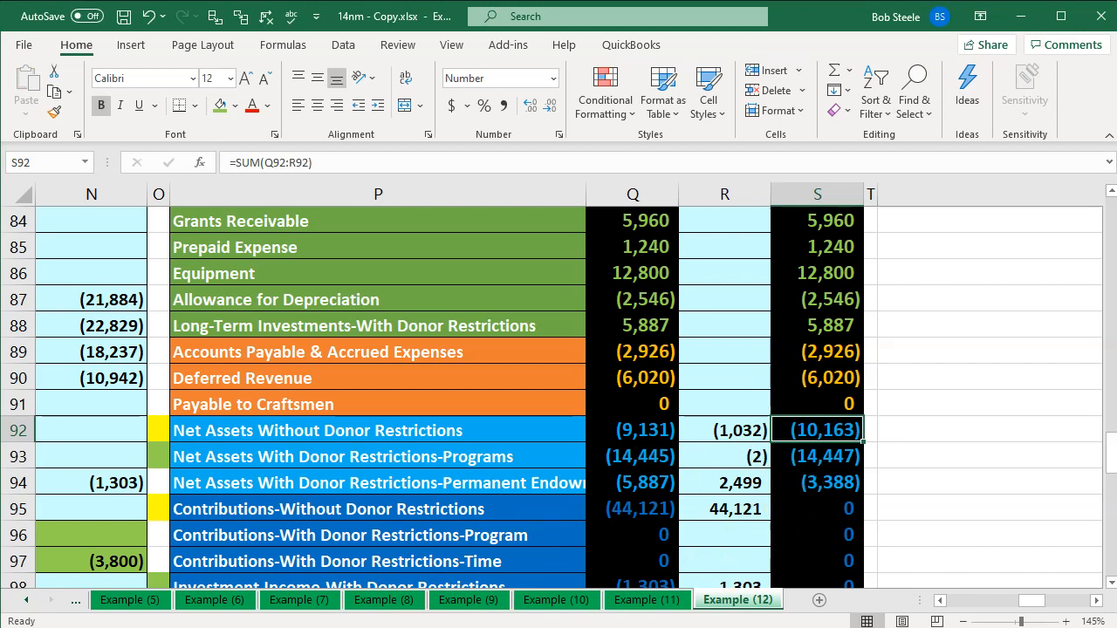
pyautogui.hotkey('alt', 'Tab')
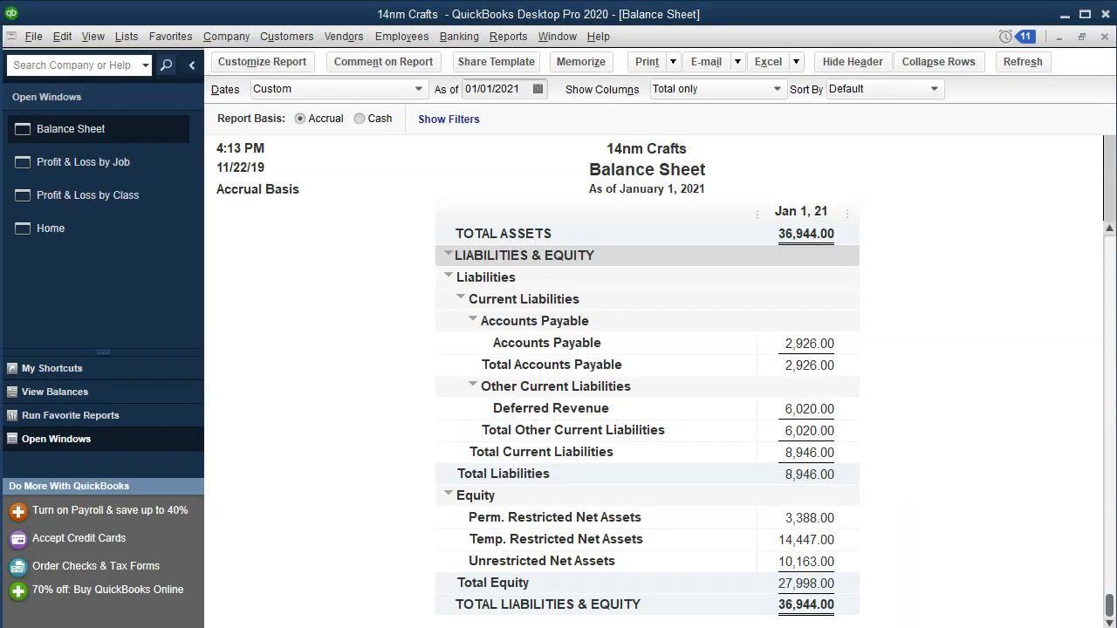
pyautogui.hotkey('alt', 'Tab')
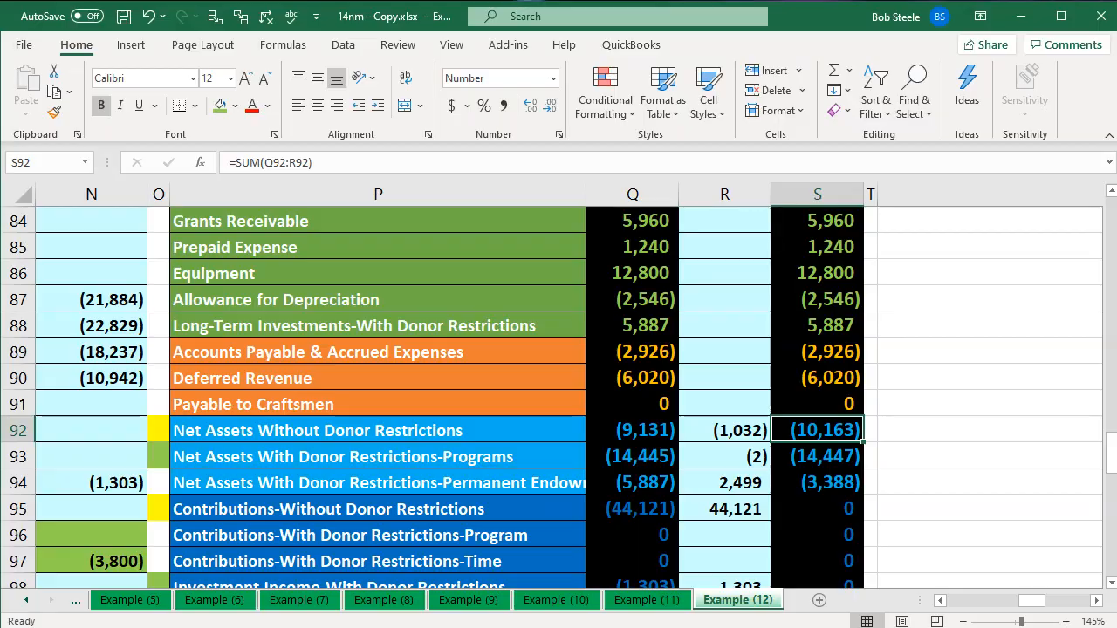
pyautogui.hotkey('alt', 'Tab')
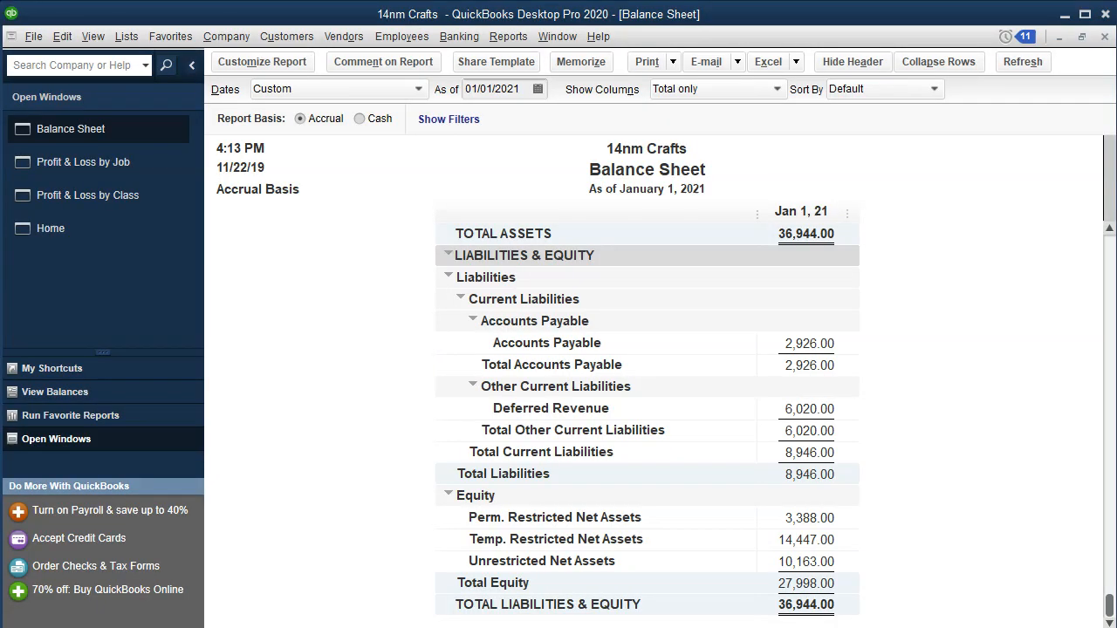
pyautogui.hotkey('alt', 'Tab')
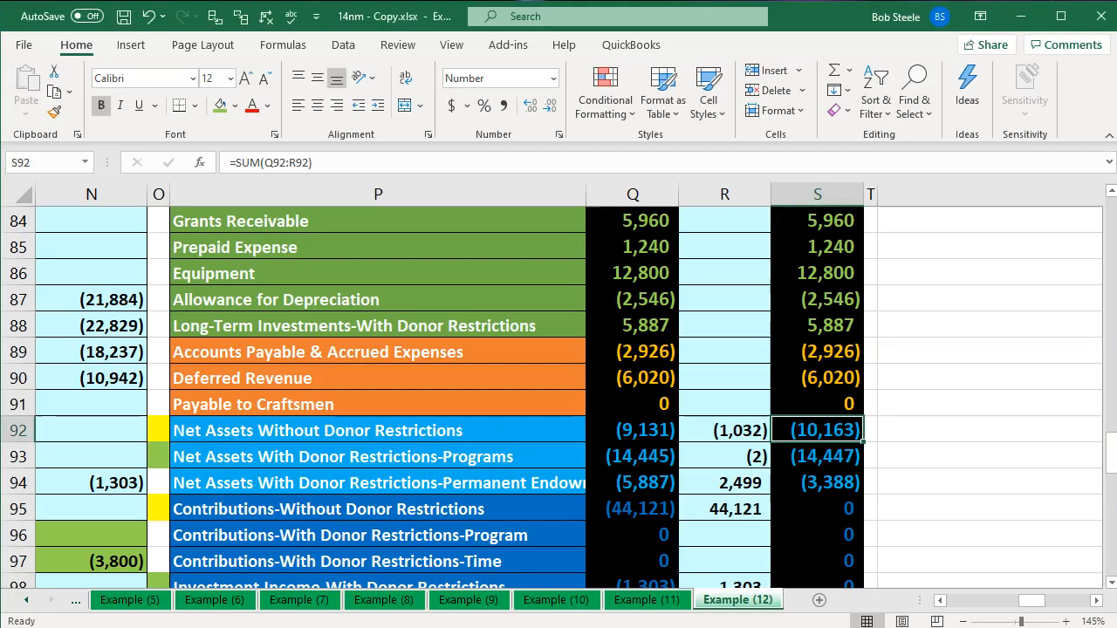
pyautogui.hotkey('alt', 'Tab')
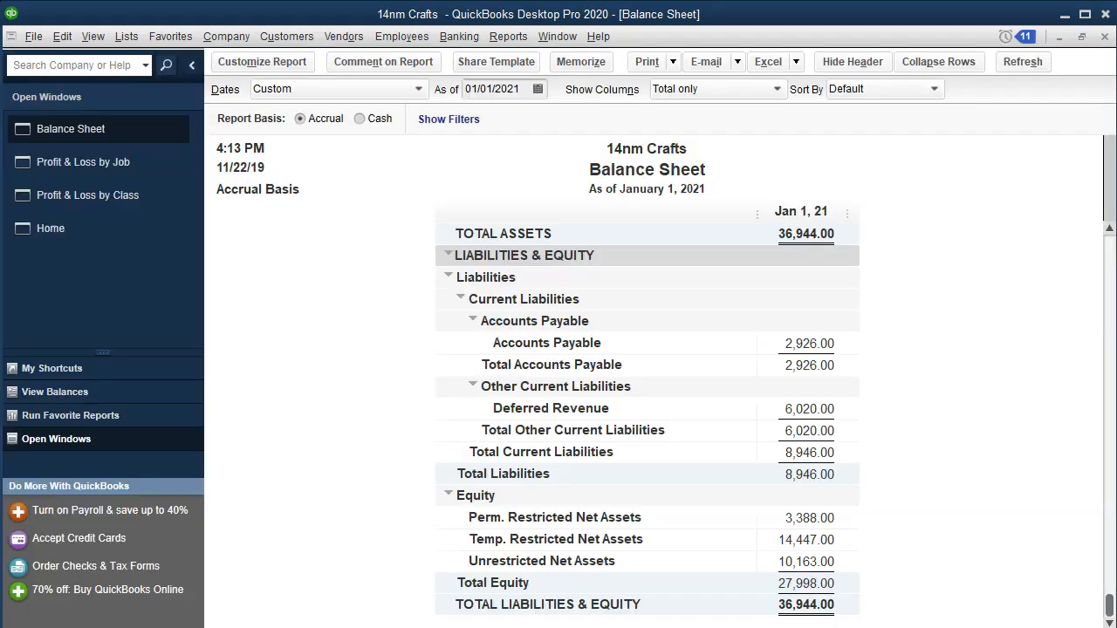
pyautogui.click(811, 520)
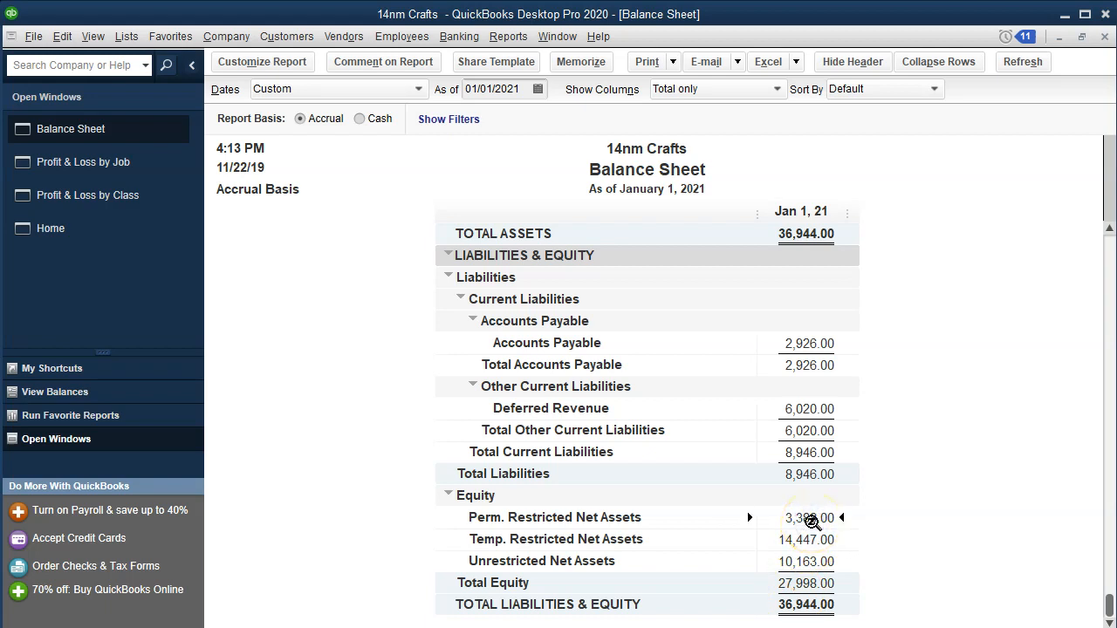